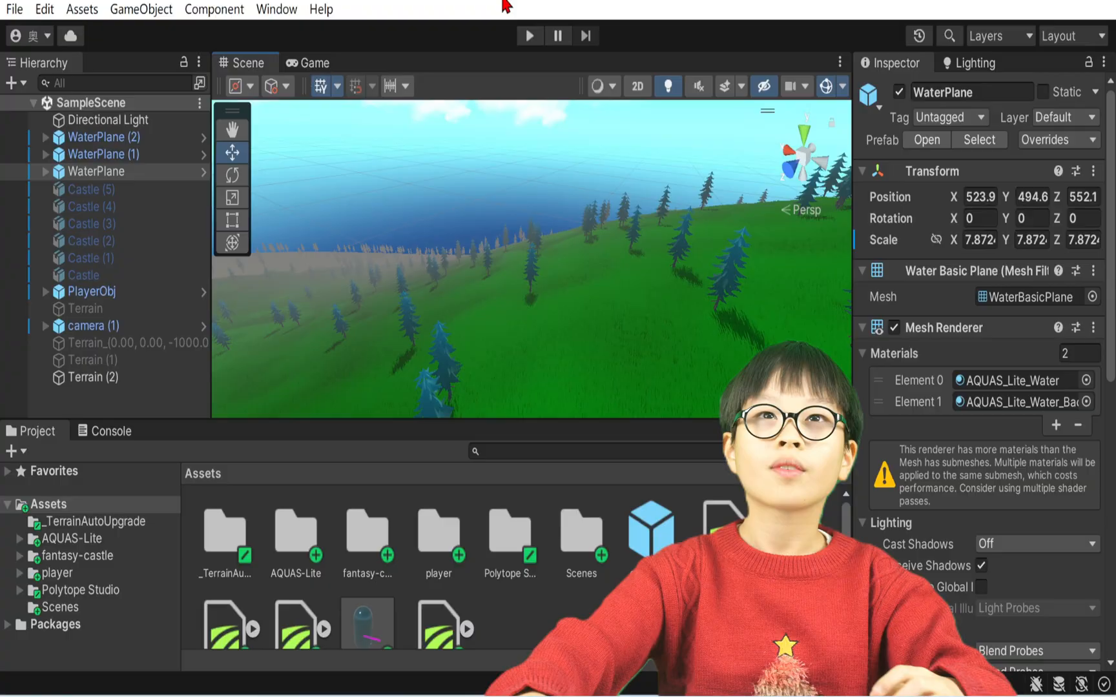
- Run the sample scene in play mode with the Game view maximized
click(528, 36)
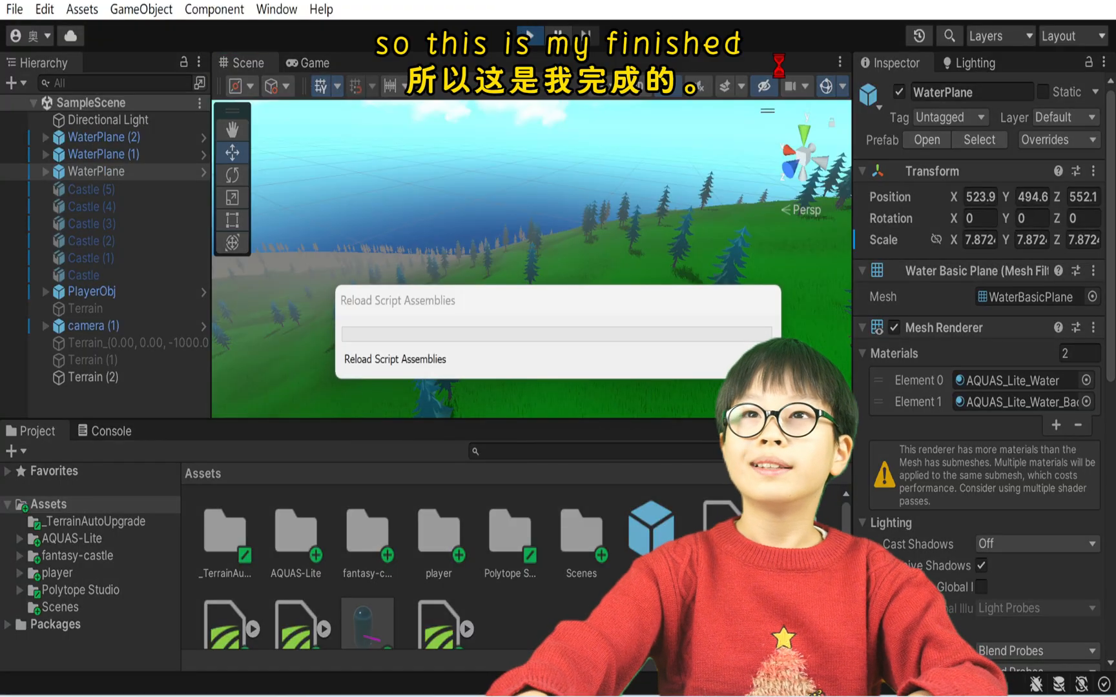
click(839, 62)
click(886, 148)
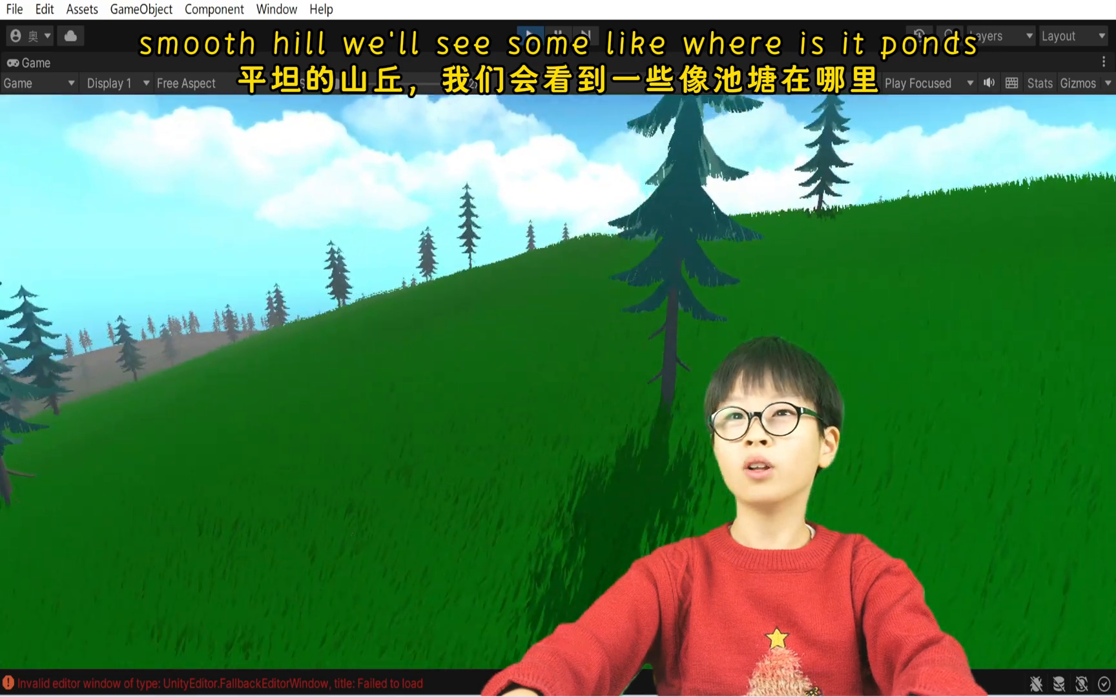
- Walk the player over the hill into the pond, examine the water from inside, and jump back out
key(w)
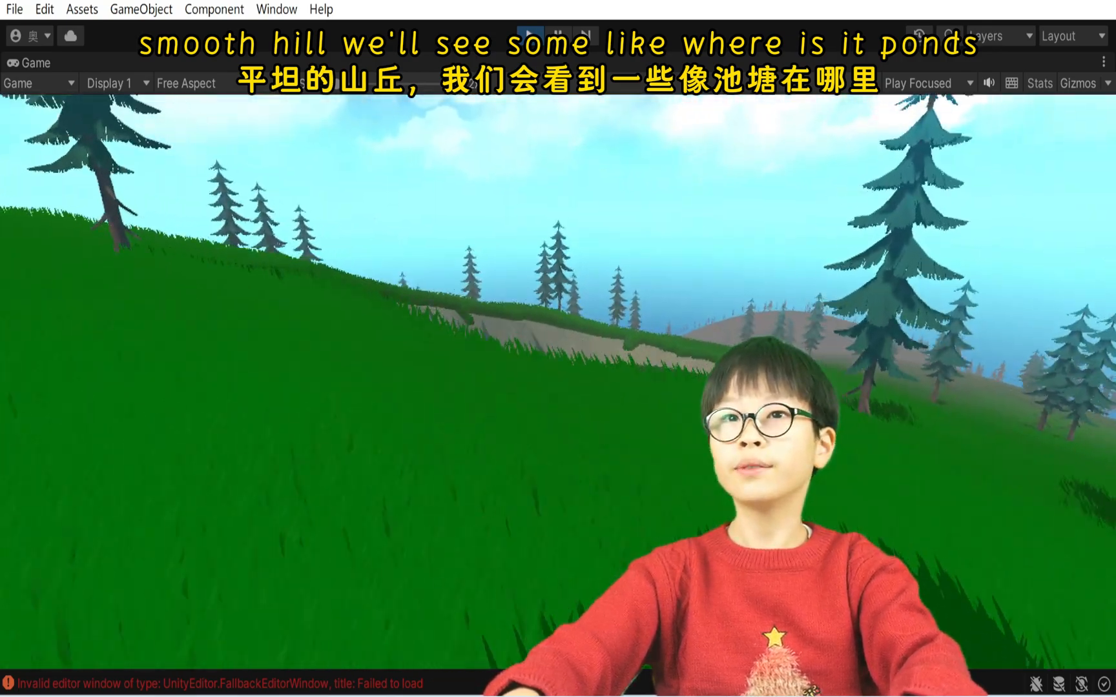
key(s)
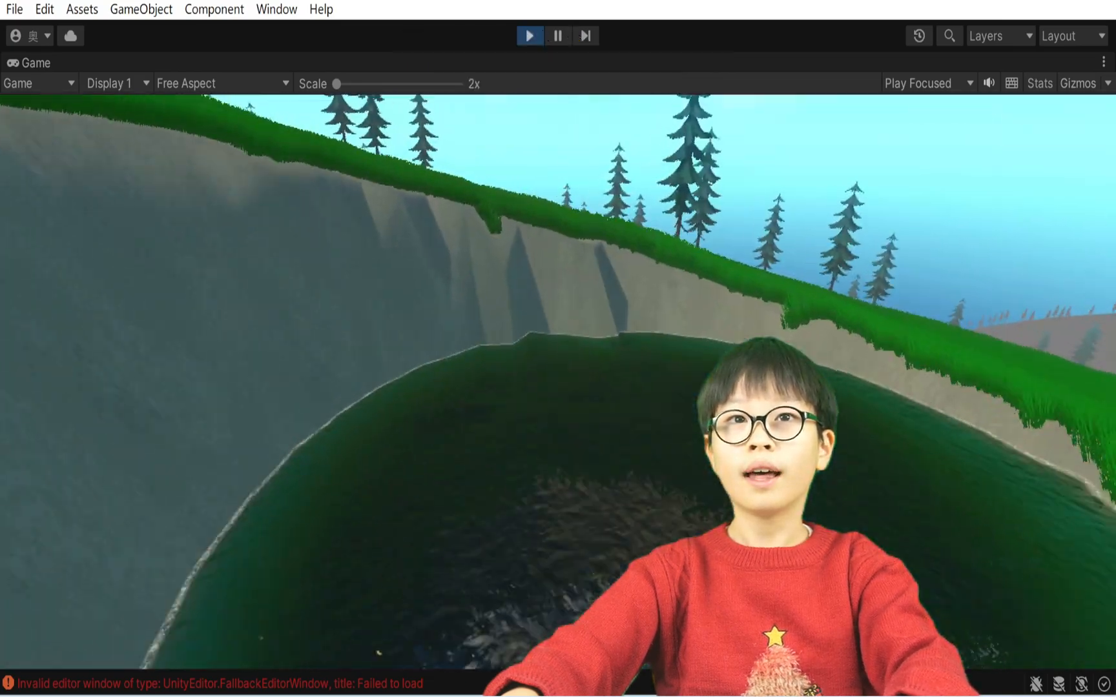
key(w)
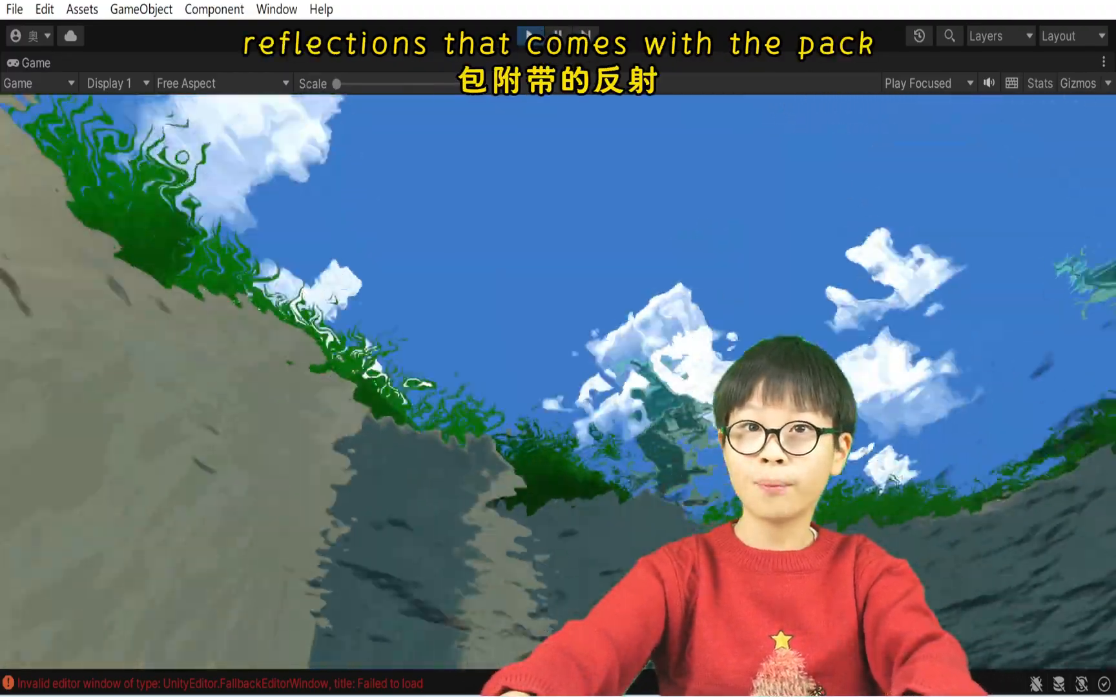
key(w)
key(space)
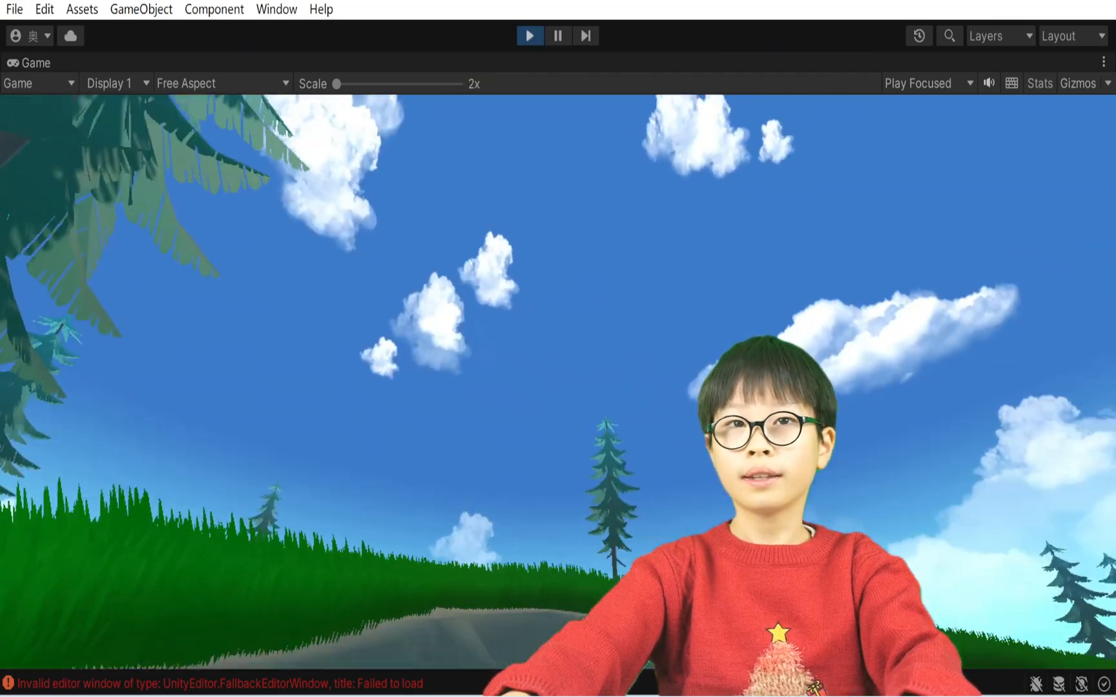
key(w)
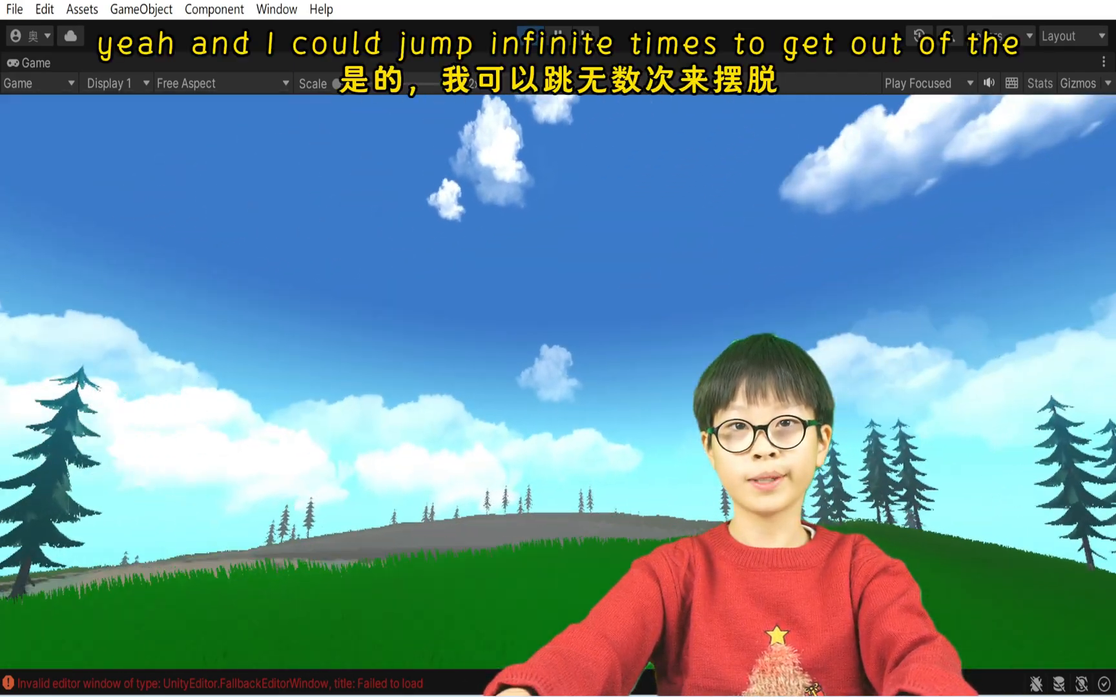
- Walk the player across the grass to examine the large lake, the trees and the sky
key(w)
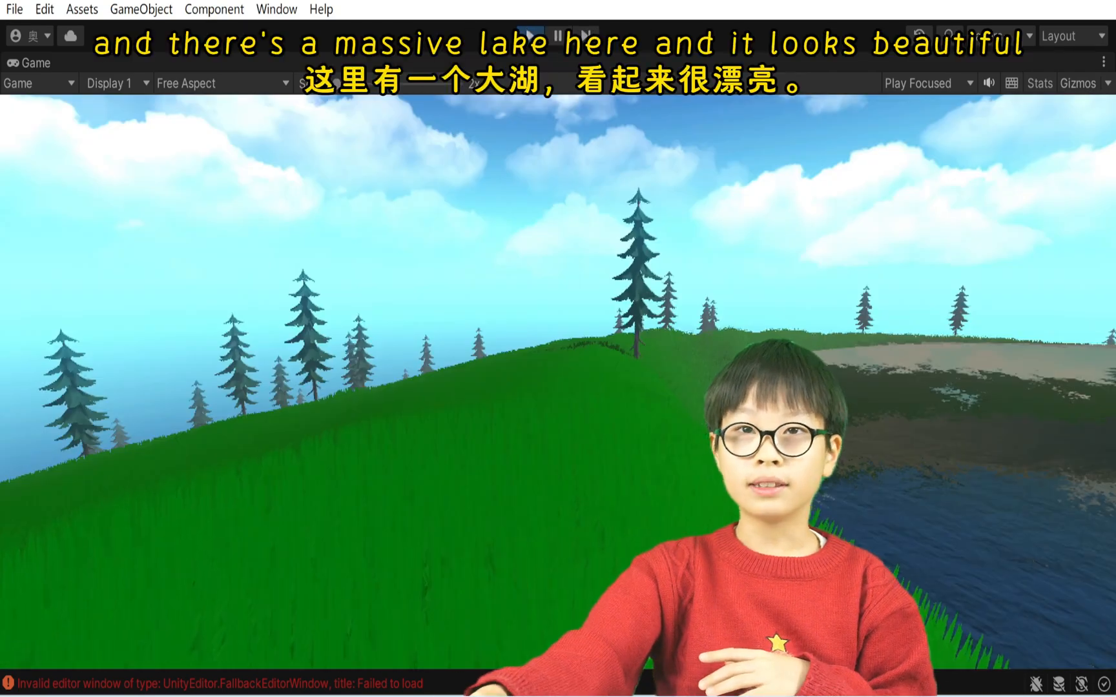
key(w)
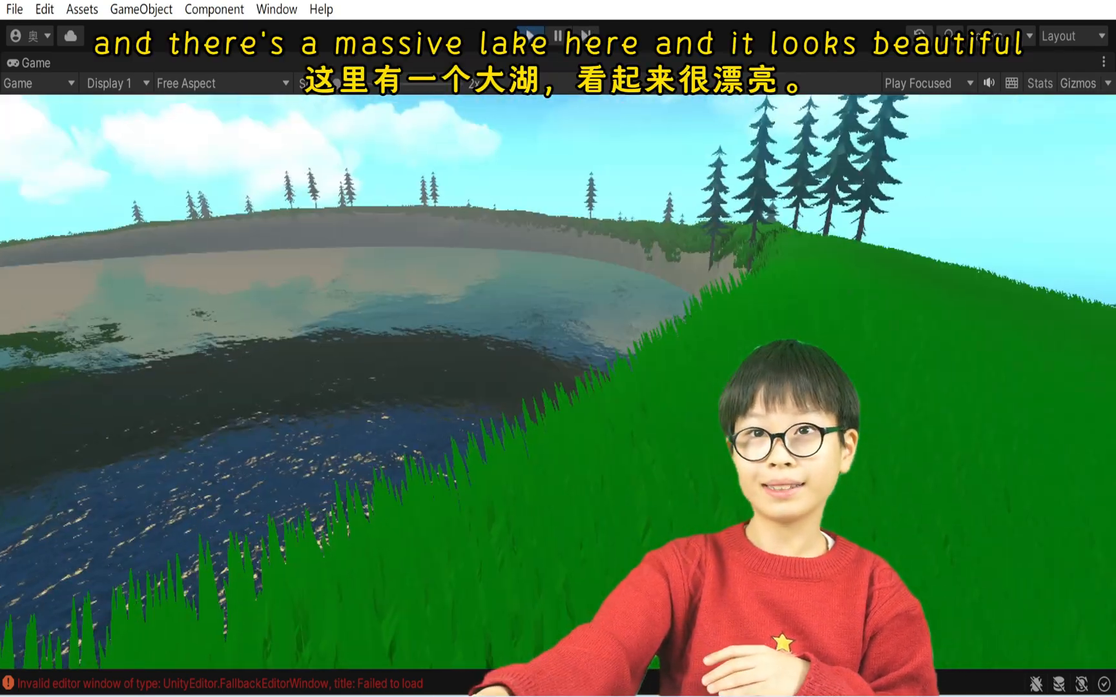
key(w)
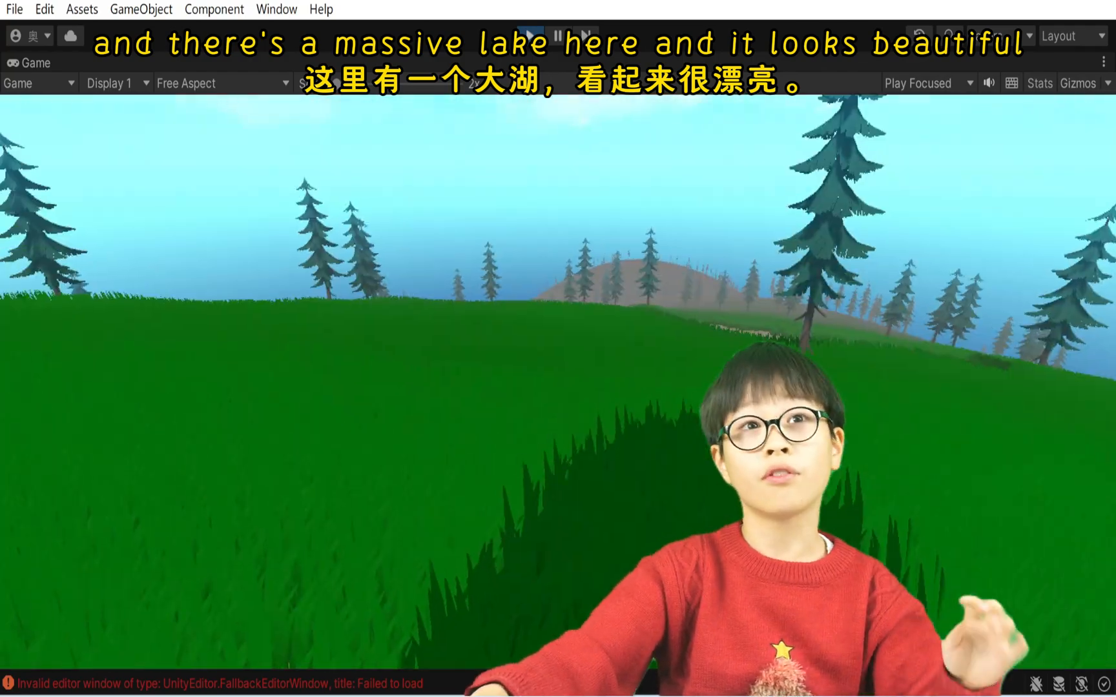
key(w)
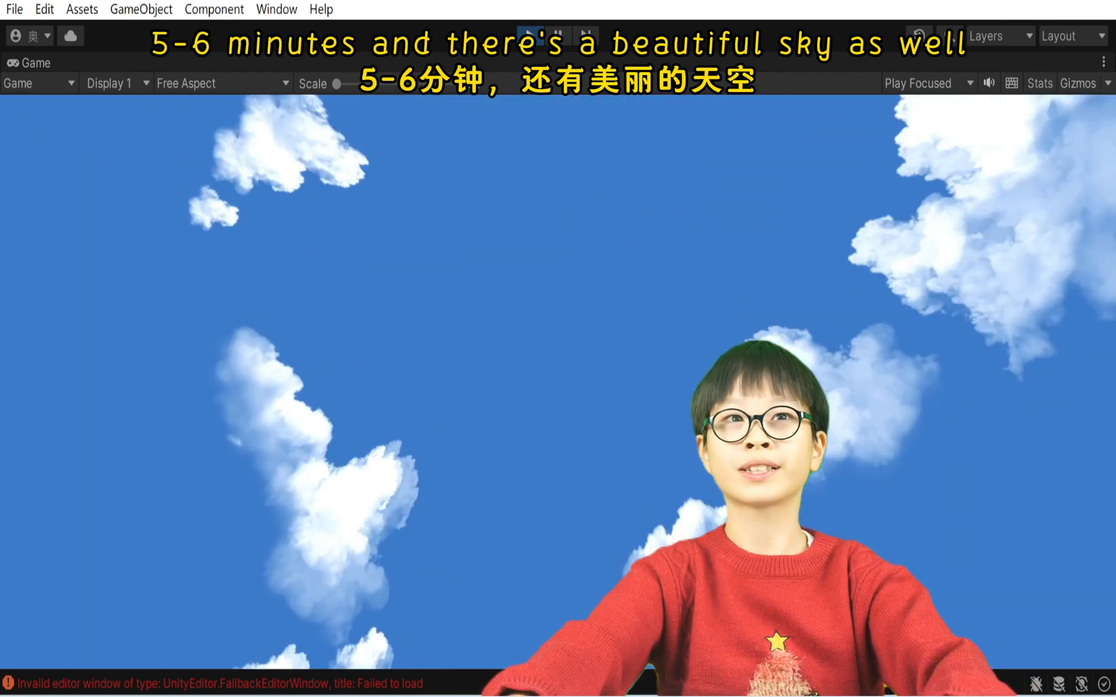
- Exit play mode and inspect the lake's shore and surrounding trees in the Scene view
click(536, 33)
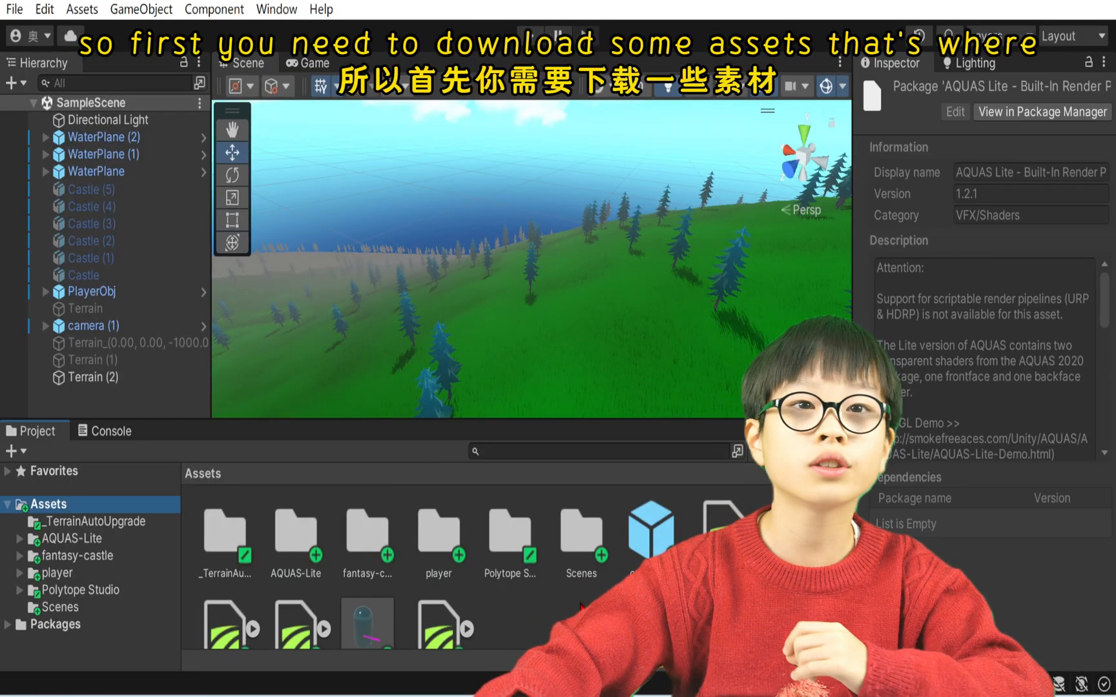
right_drag(612, 178, 932, 174)
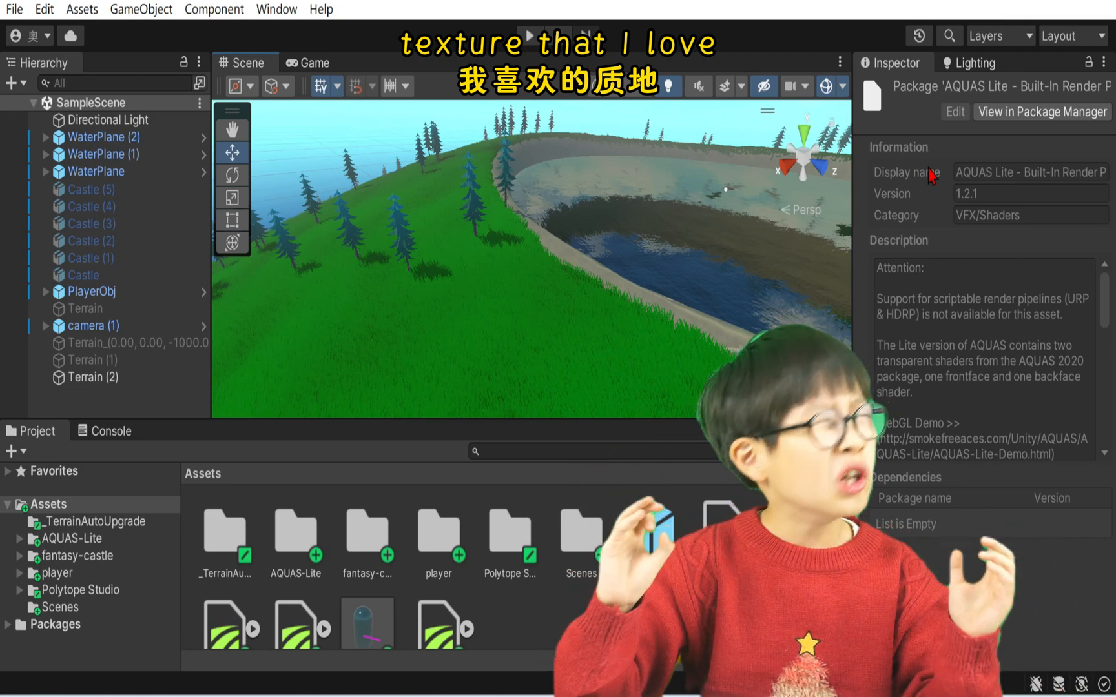
right_drag(501, 416, 645, 341)
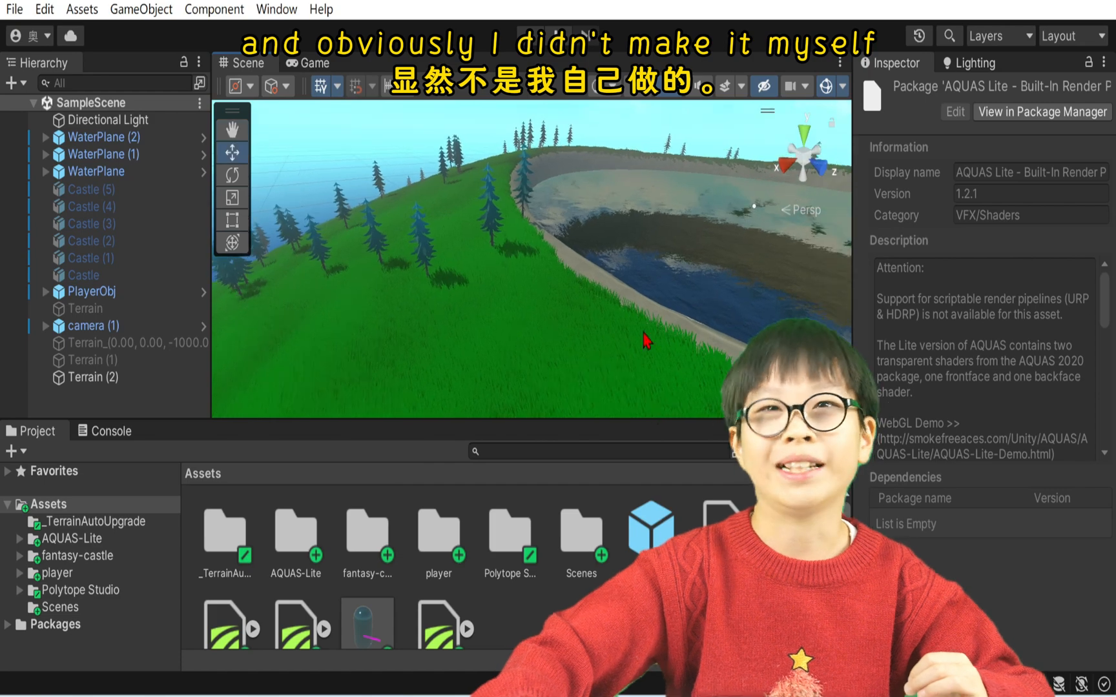
- Switch to Chrome and view the Asset Store pages for AQUAS Lite and the Lowpoly Environment nature pack
mouse_move(456, 696)
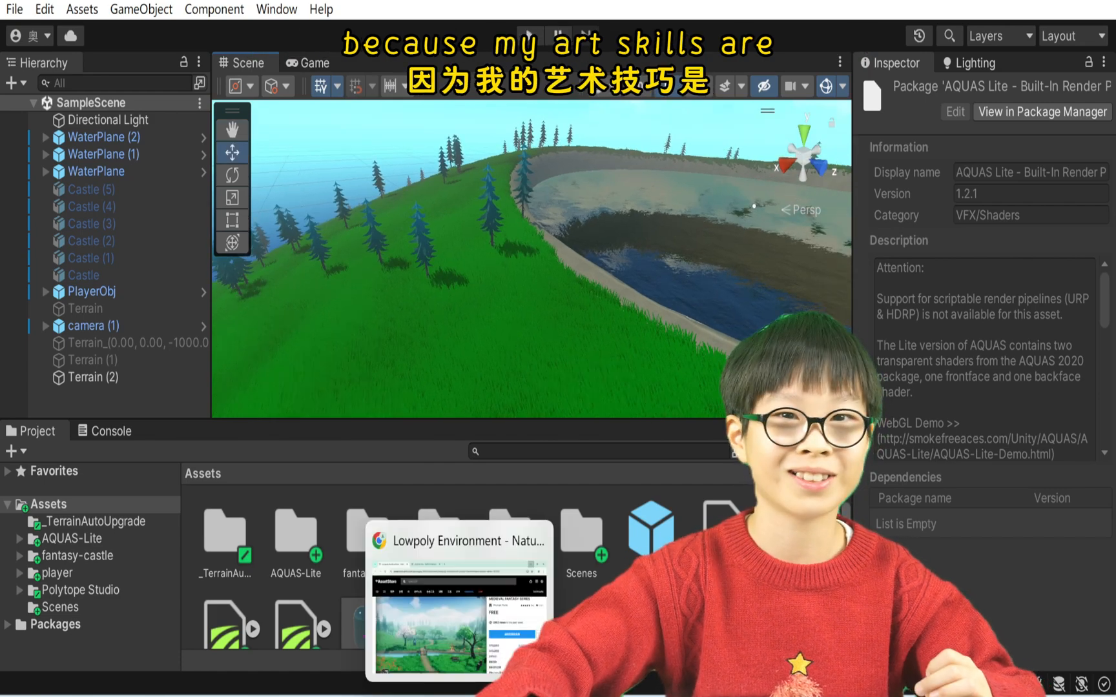
click(455, 606)
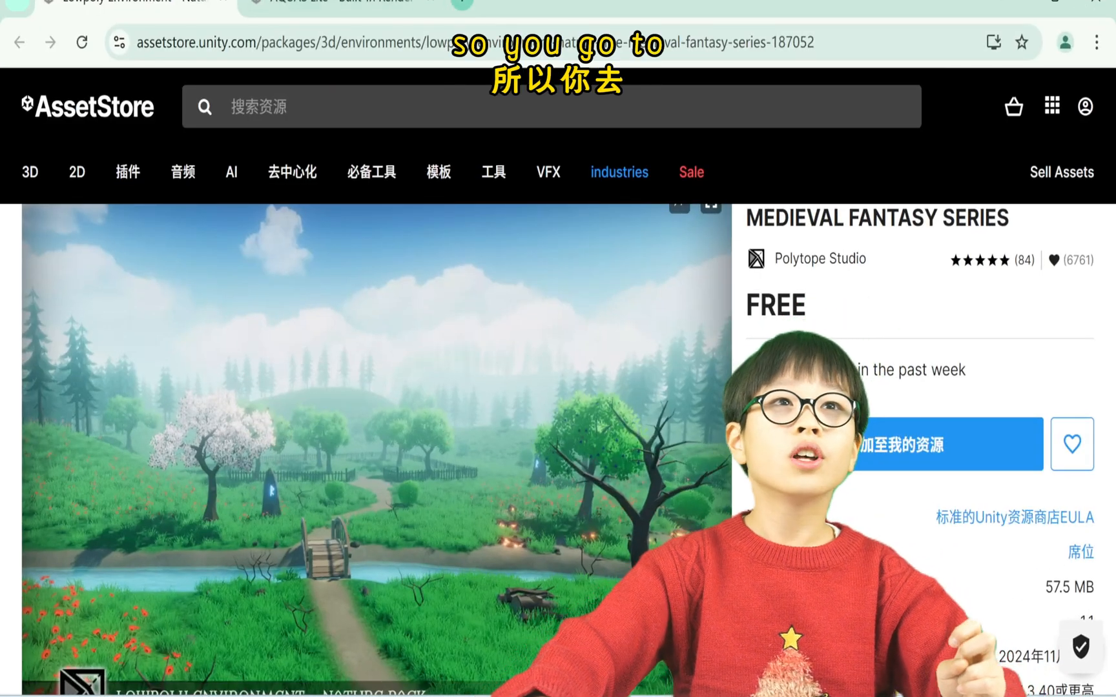
click(330, 4)
click(129, 3)
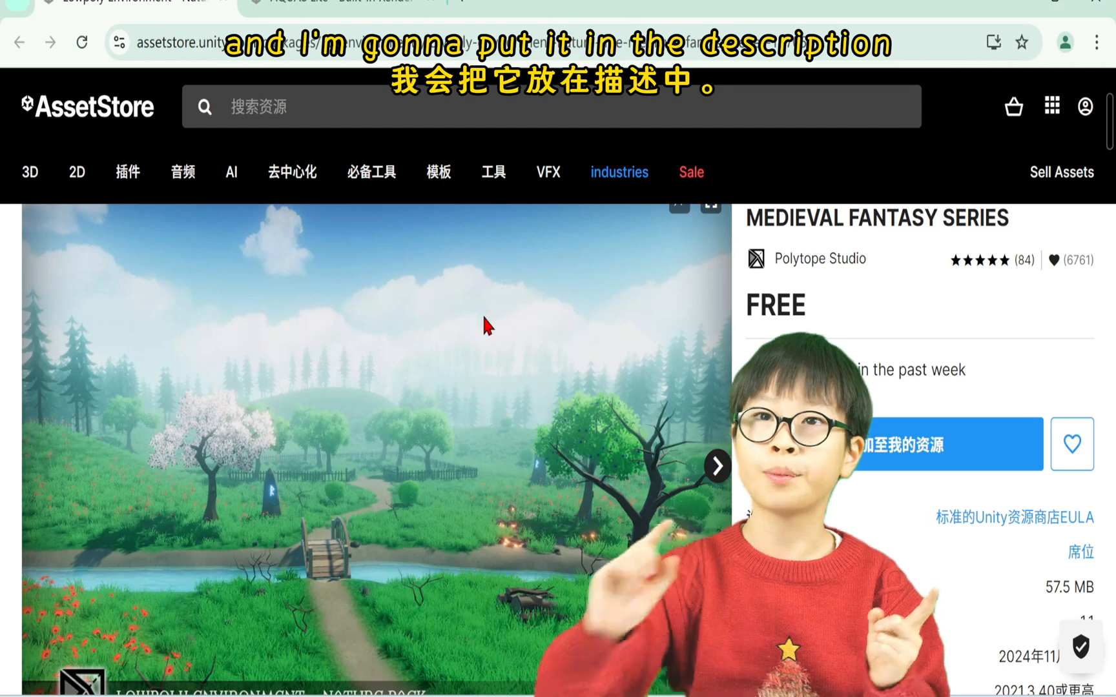
scroll(893, 432, down, 3)
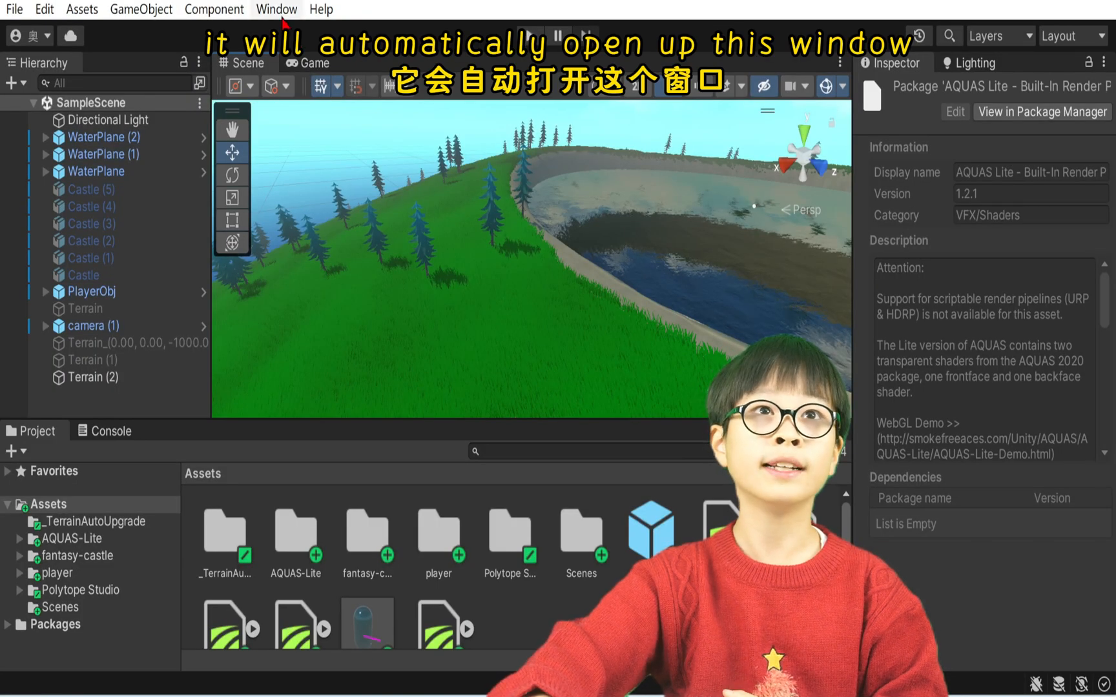
- Open Unity's Package Manager and inspect the Free Low Poly Nature Forest and Low Poly Space Alien Worlds packages
click(282, 18)
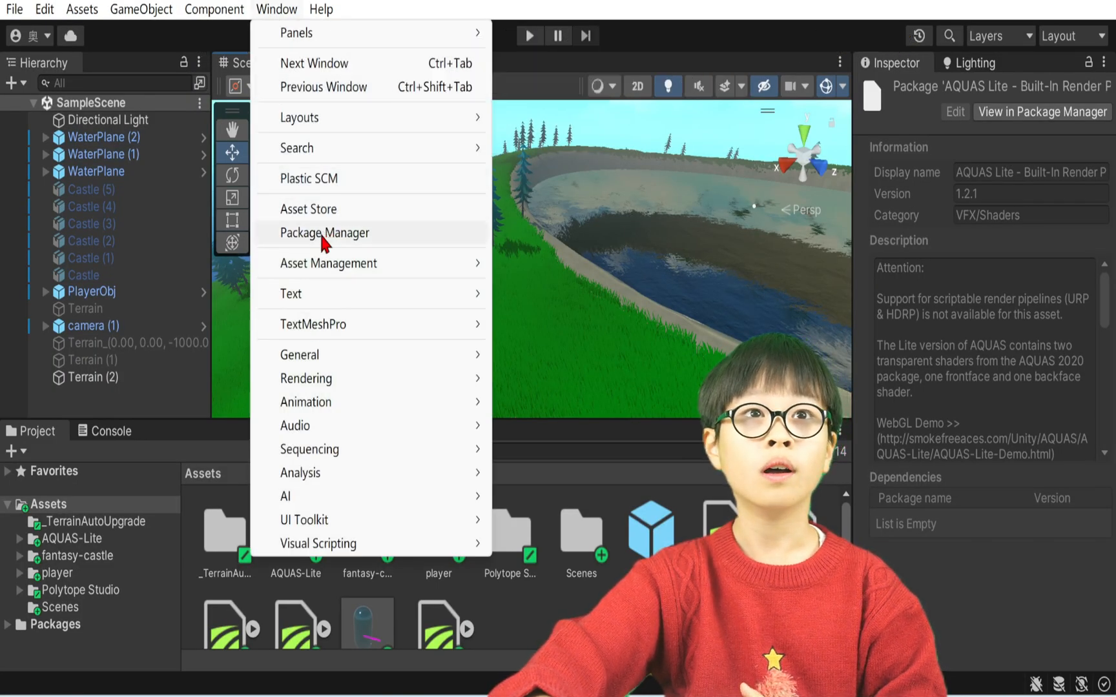
click(321, 234)
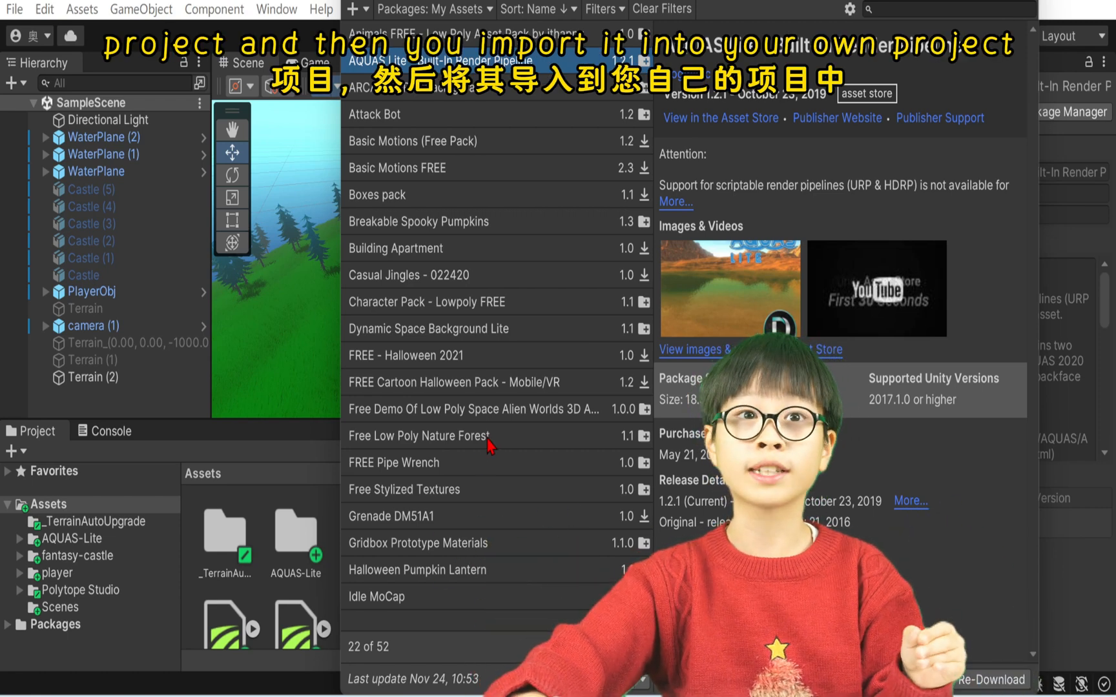
click(489, 440)
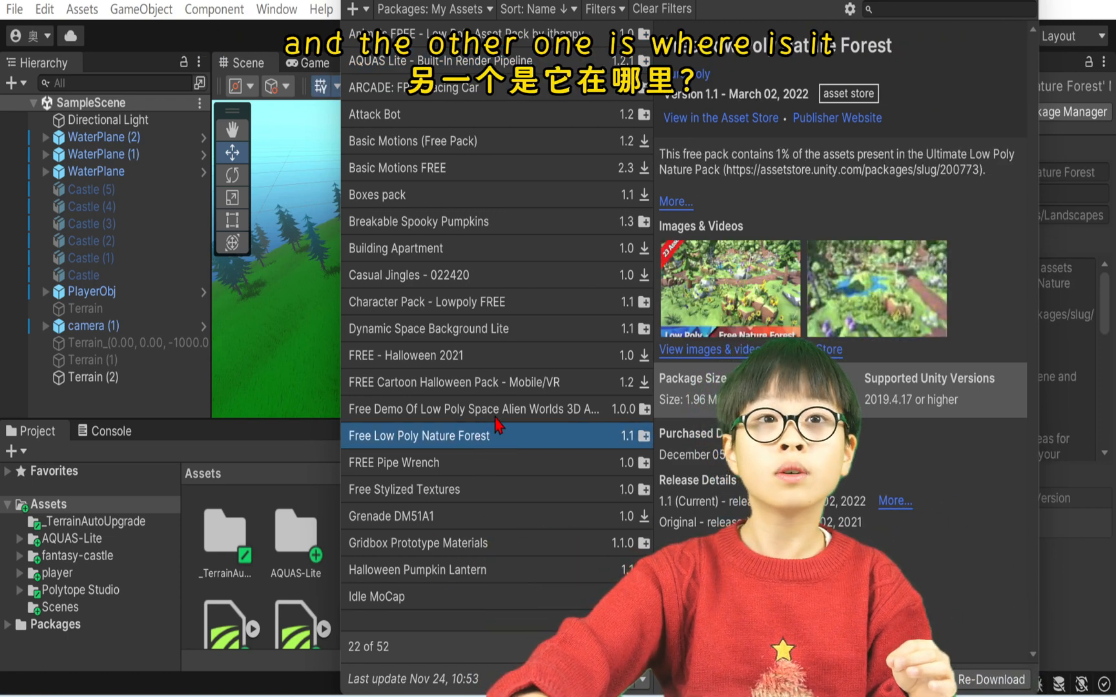
click(504, 414)
- Search the packages in My Assets for "low"
click(932, 8)
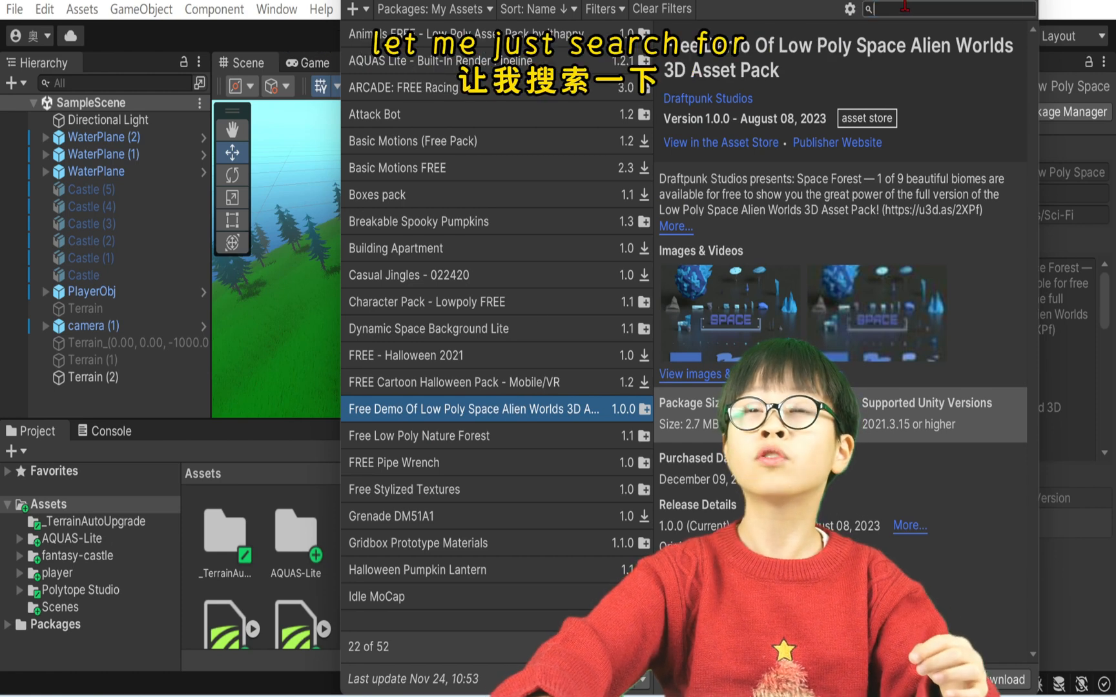
text(low)
key(Return)
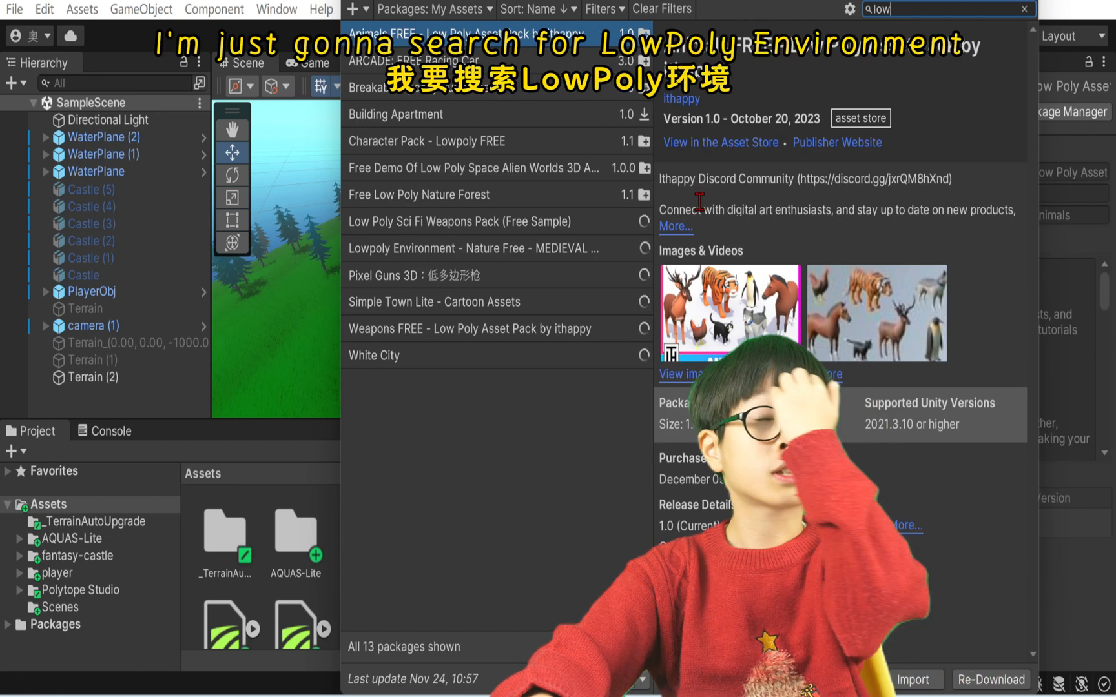
- Check the found packages for Lowpoly Environment - Nature Free - MEDIEVAL FANTASY SERIES, view its details, and close the Package Manager
click(405, 63)
click(396, 108)
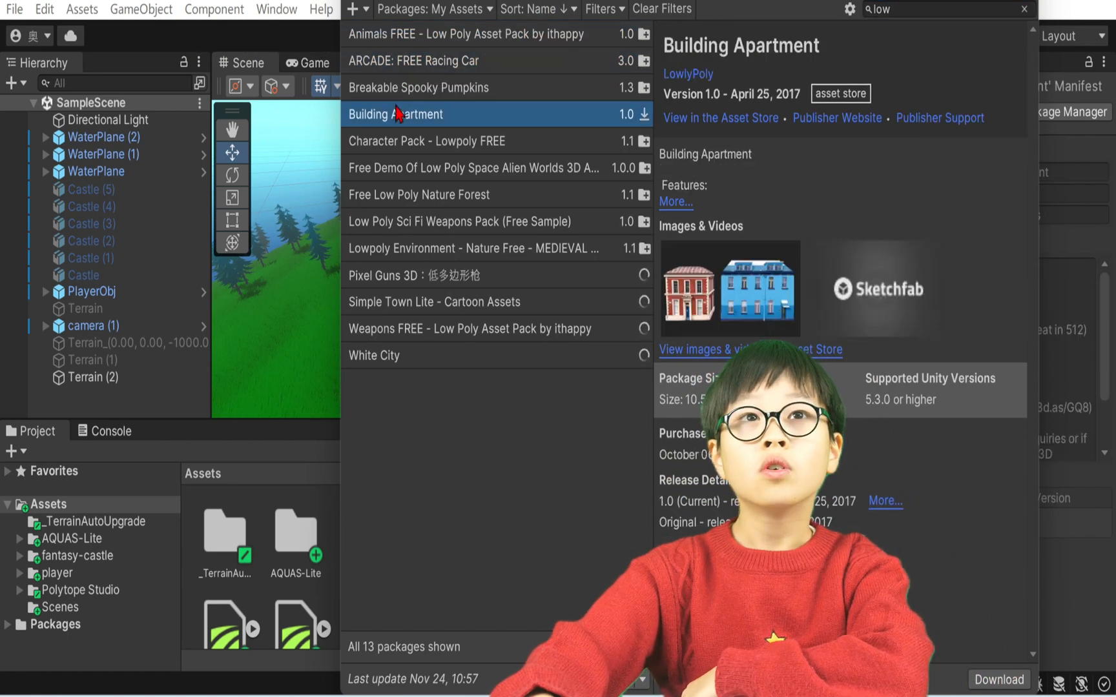
click(409, 169)
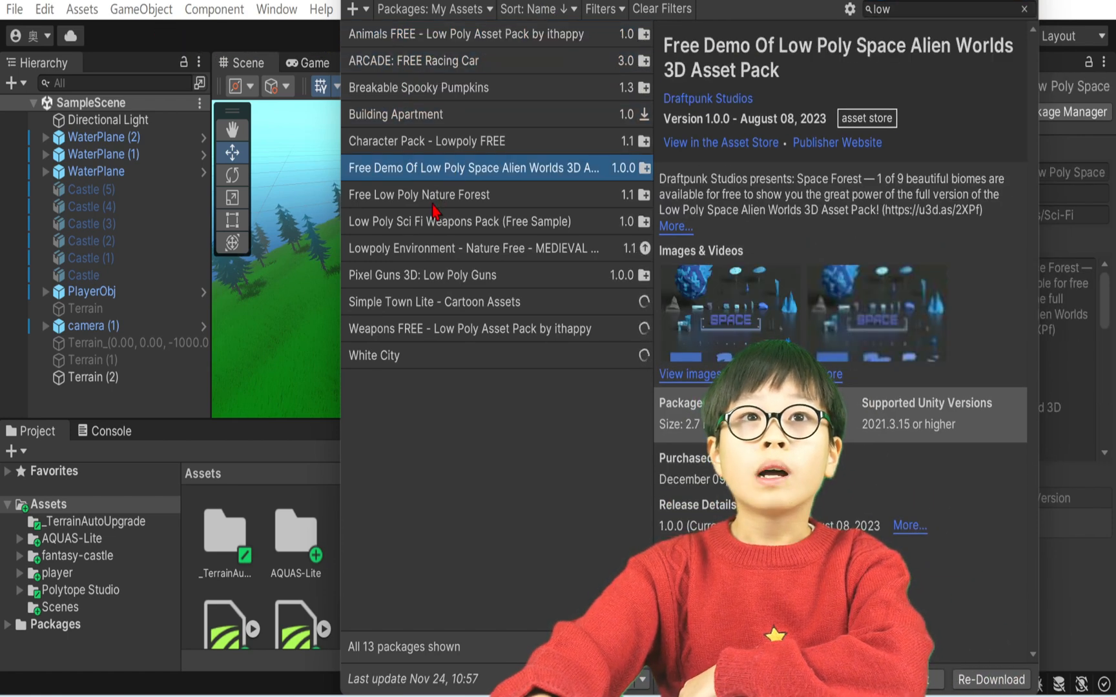
click(439, 195)
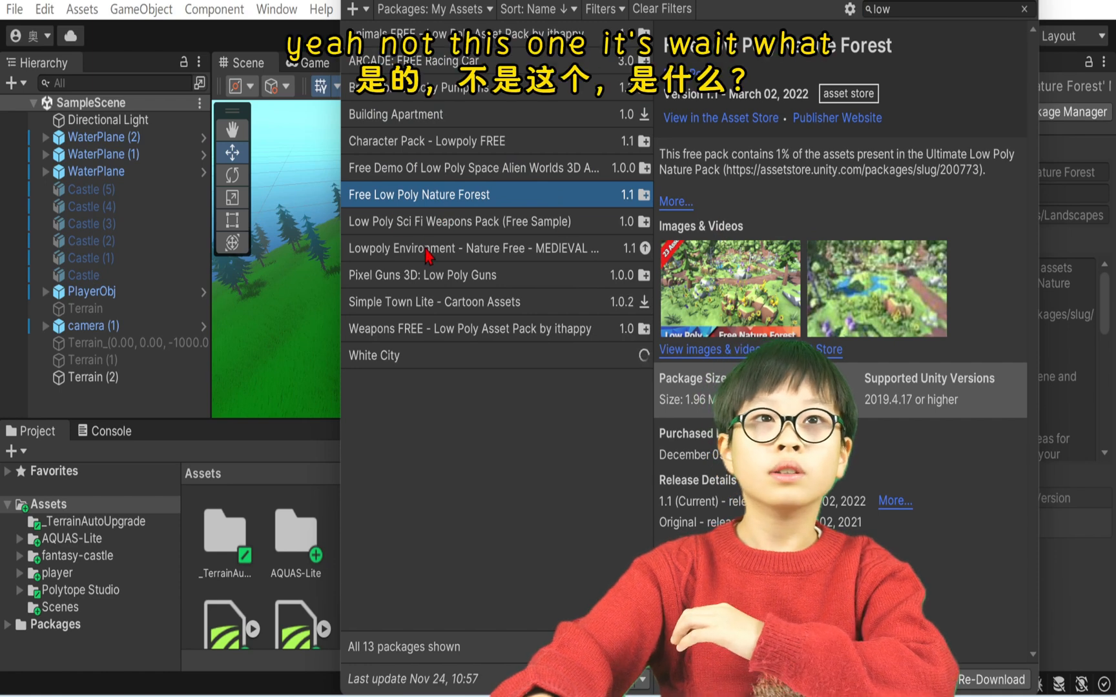
click(396, 356)
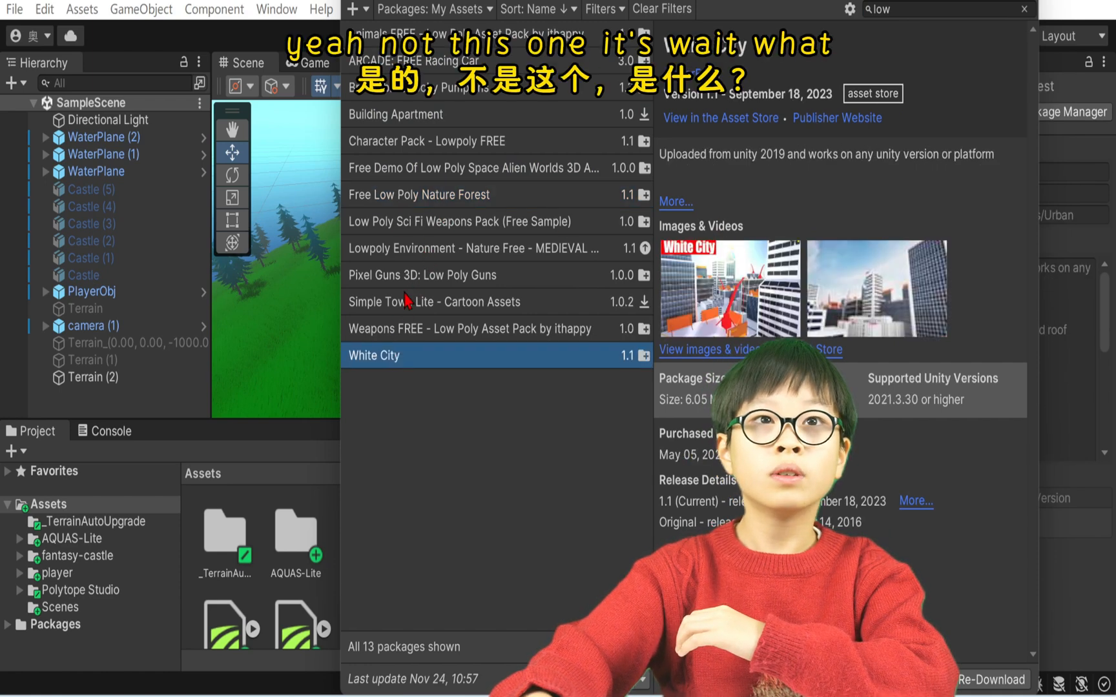
click(405, 278)
click(407, 227)
click(410, 252)
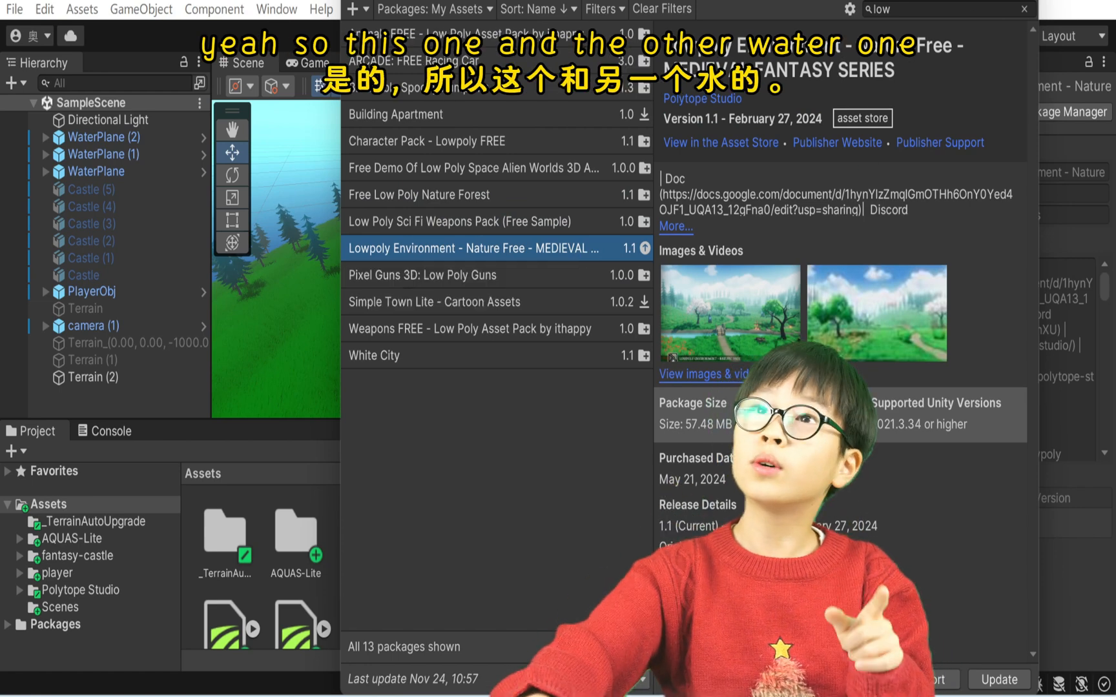
click(1033, 3)
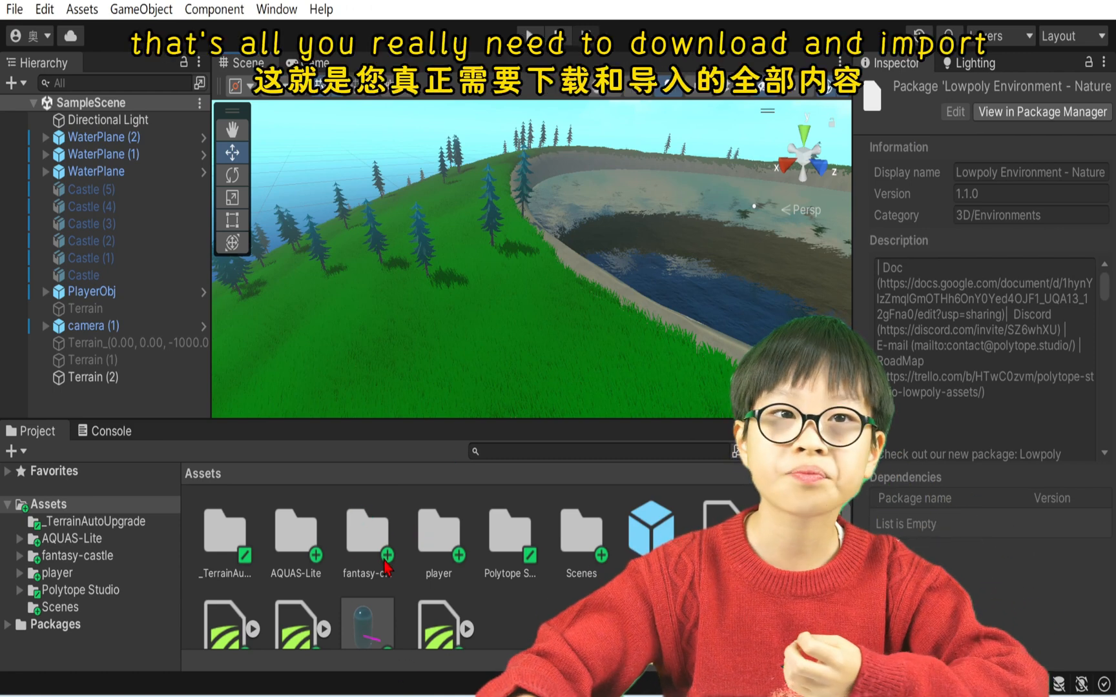
- Create a new scene named youtube in the project's Scenes folder and open it
scroll(386, 567, down, 1)
scroll(395, 591, up, 1)
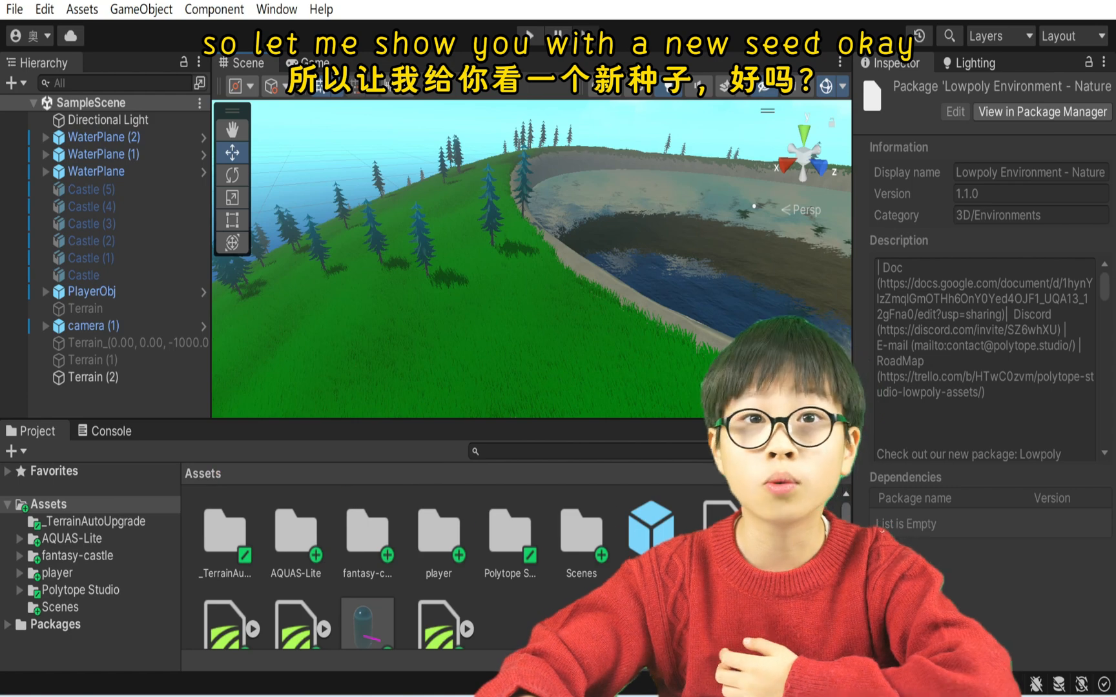
double_click(591, 519)
right_click(553, 563)
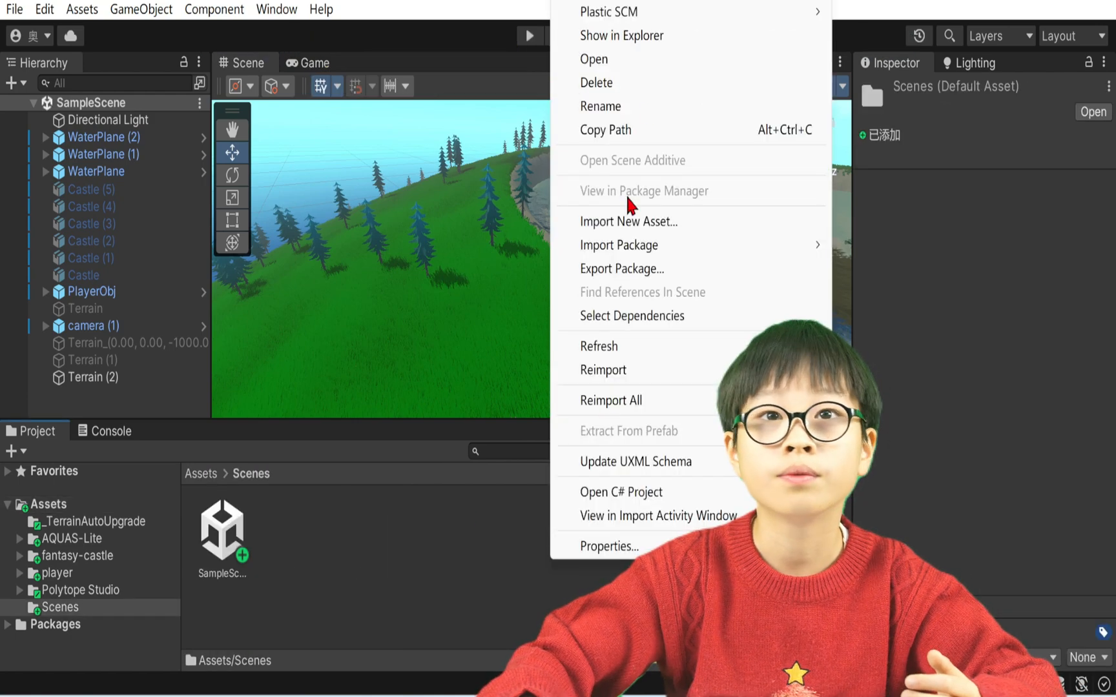
mouse_move(695, 0)
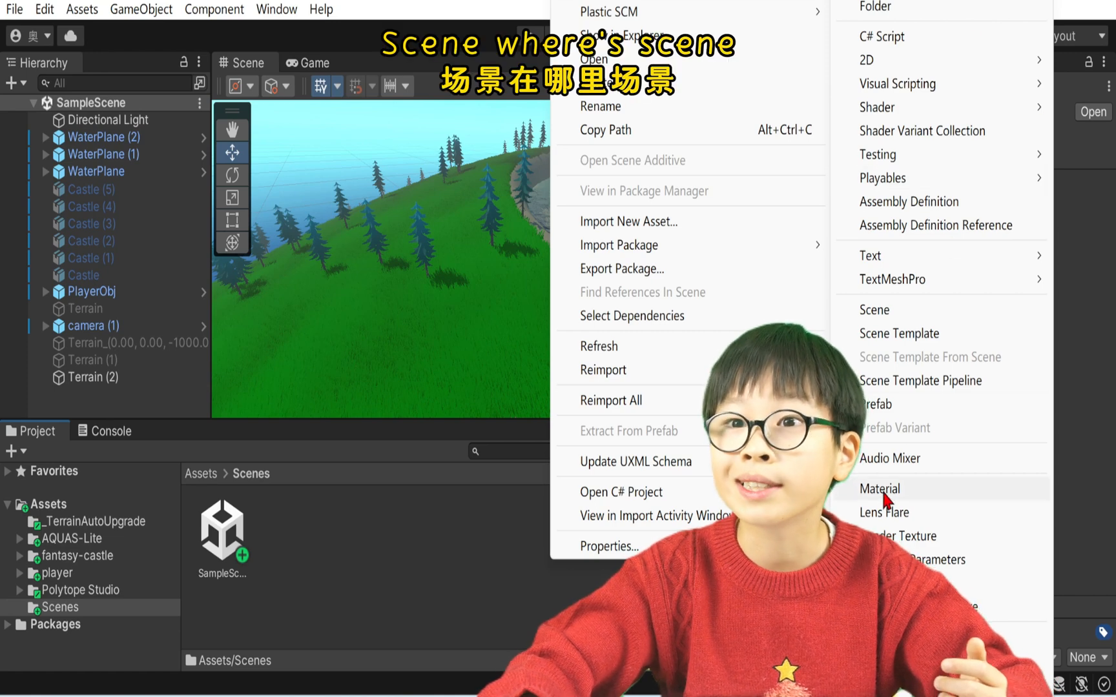
mouse_move(942, 691)
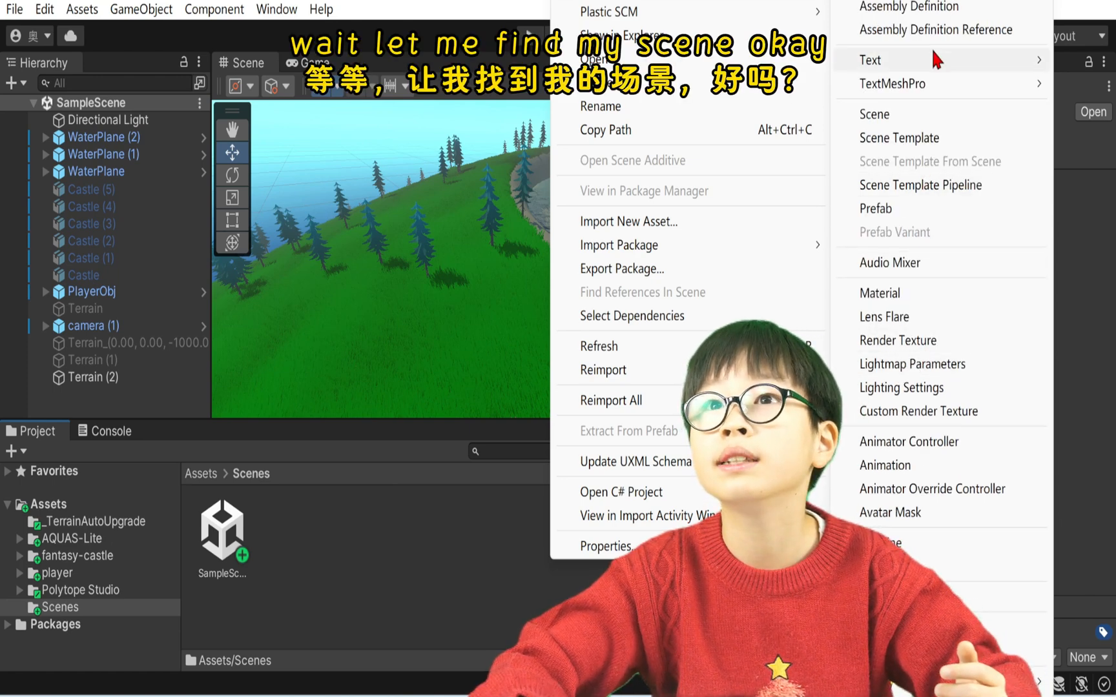
click(904, 118)
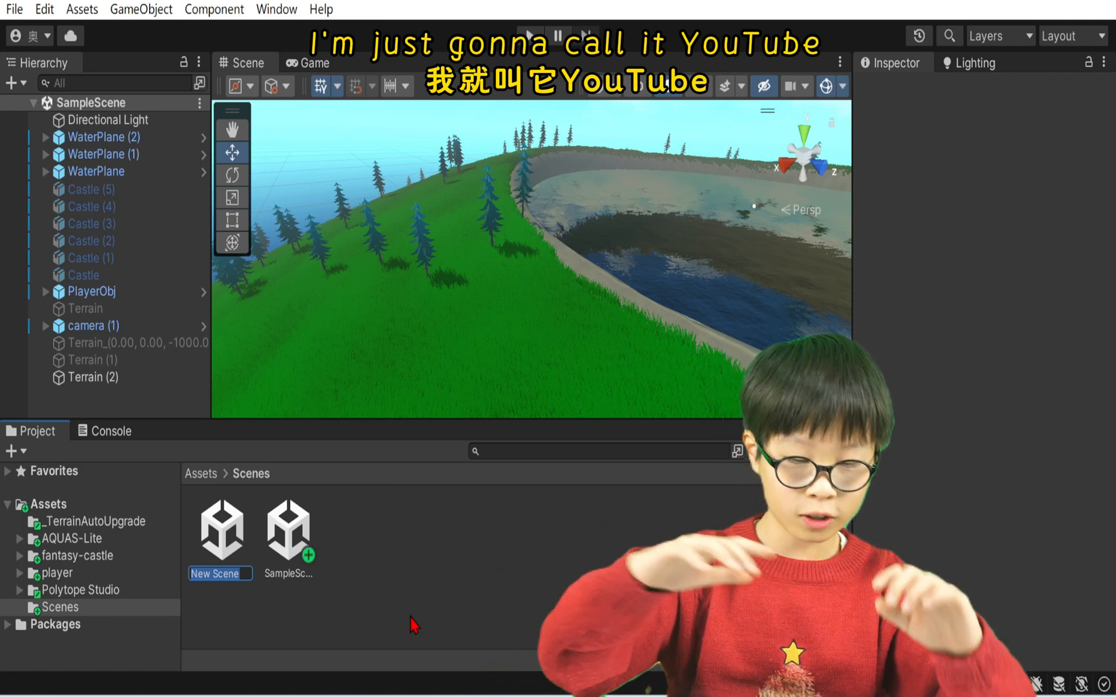
text(you)
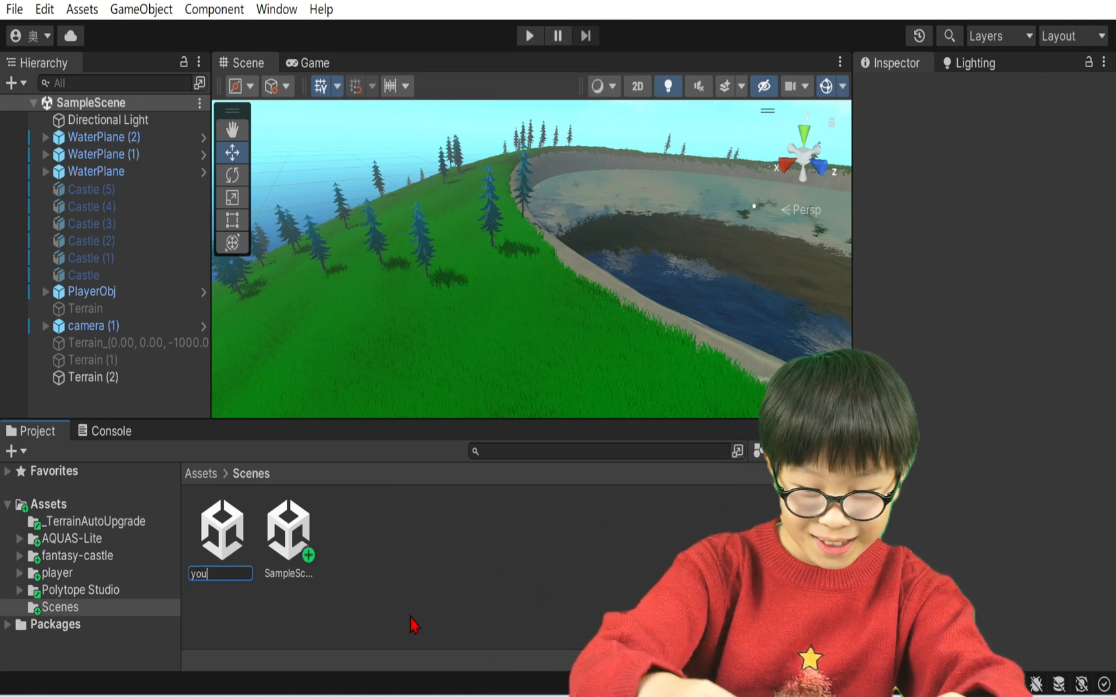
text(tube)
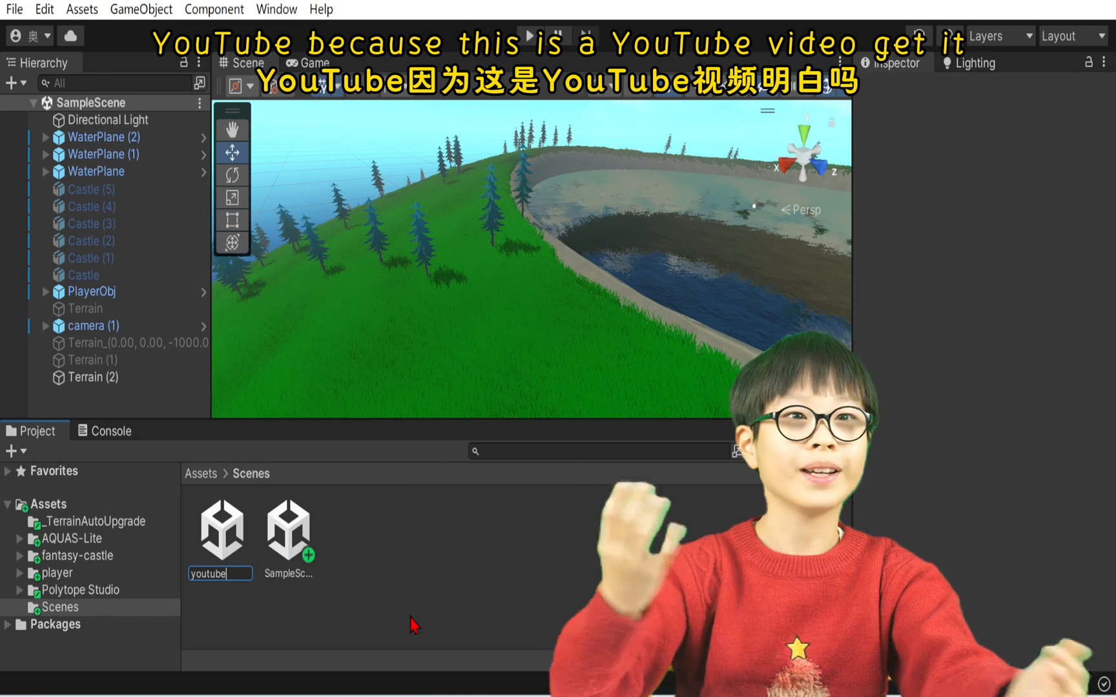
key(Return)
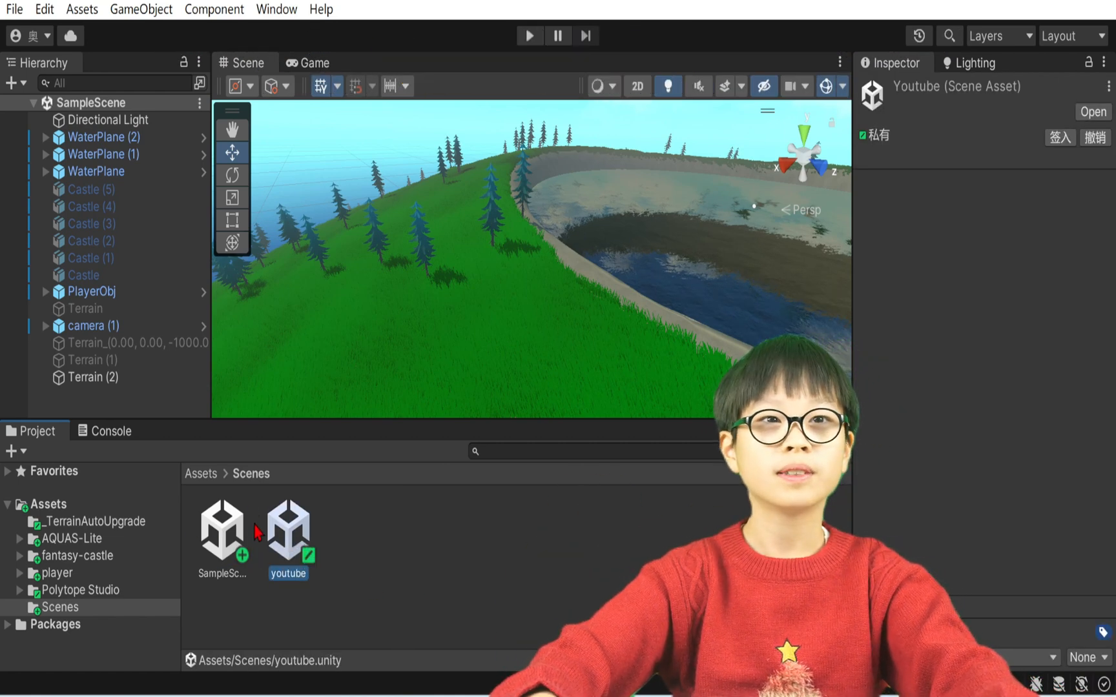
double_click(288, 536)
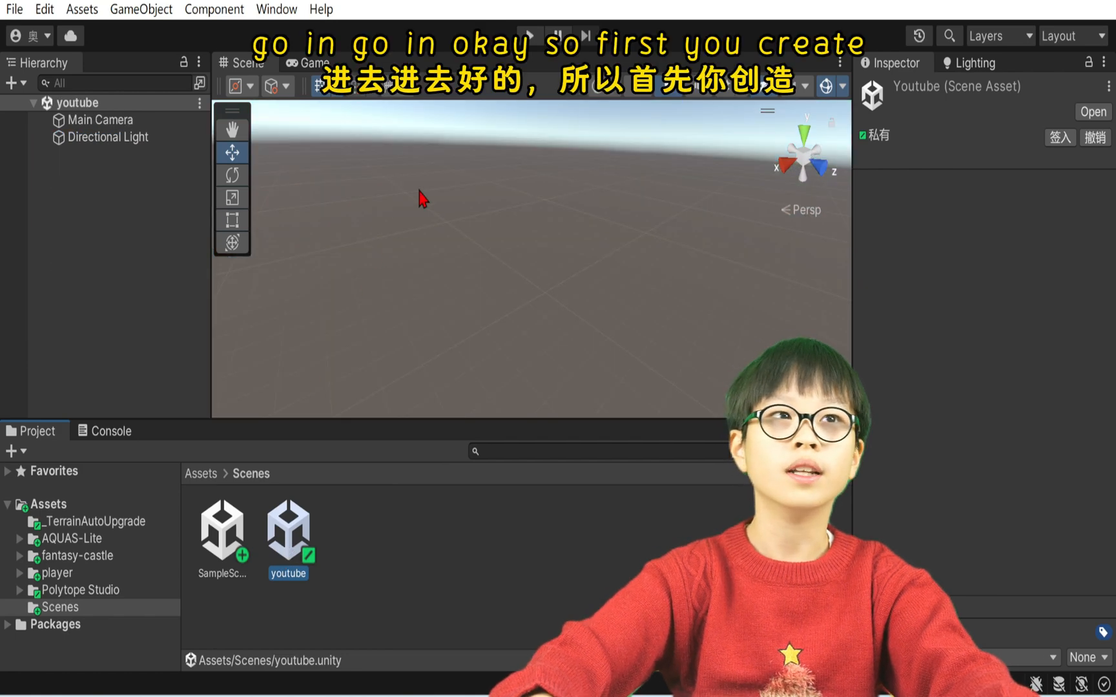
- Add a Terrain 3D object to the youtube scene, keeping its default name
right_drag(423, 199, 423, 259)
right_click(121, 296)
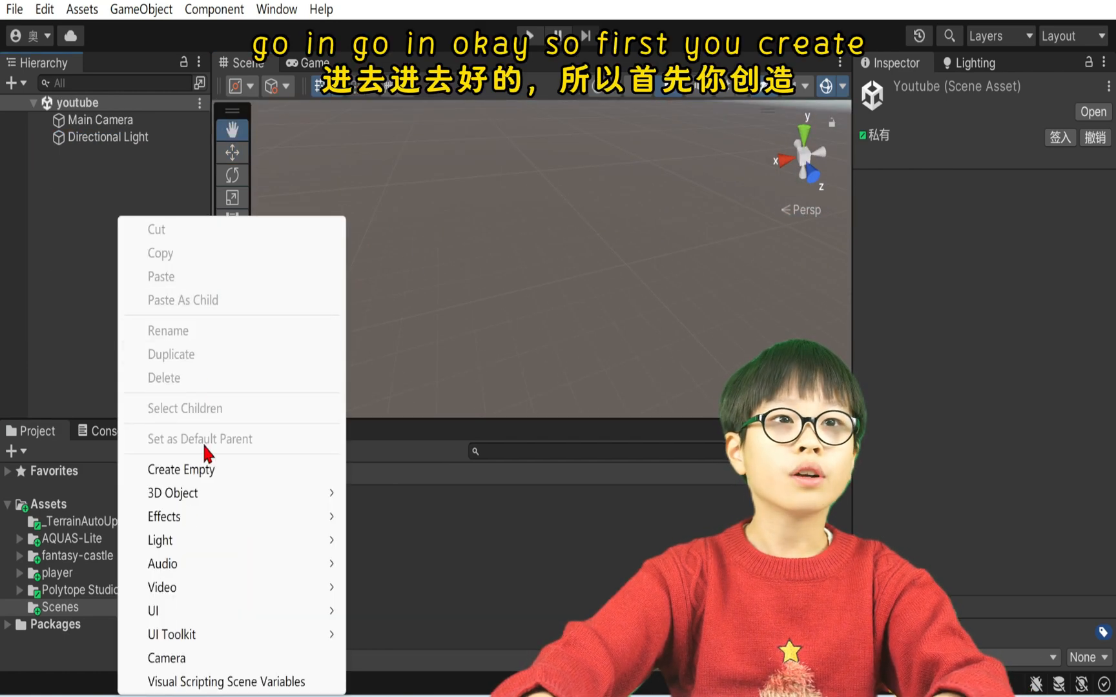
right_click(147, 104)
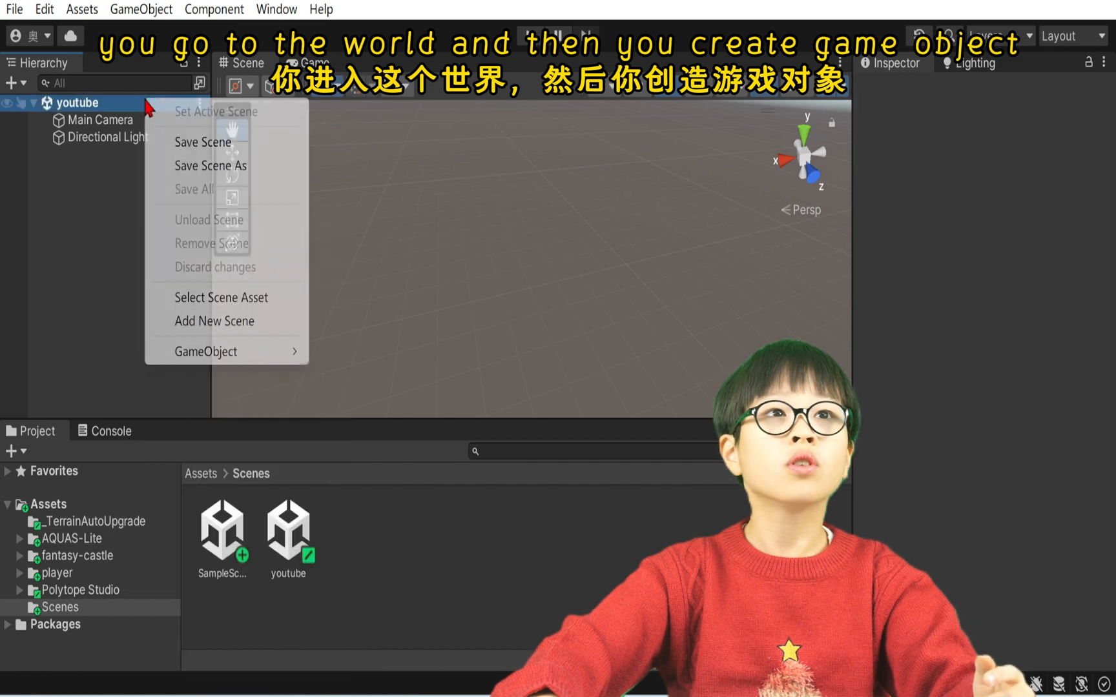
mouse_move(223, 352)
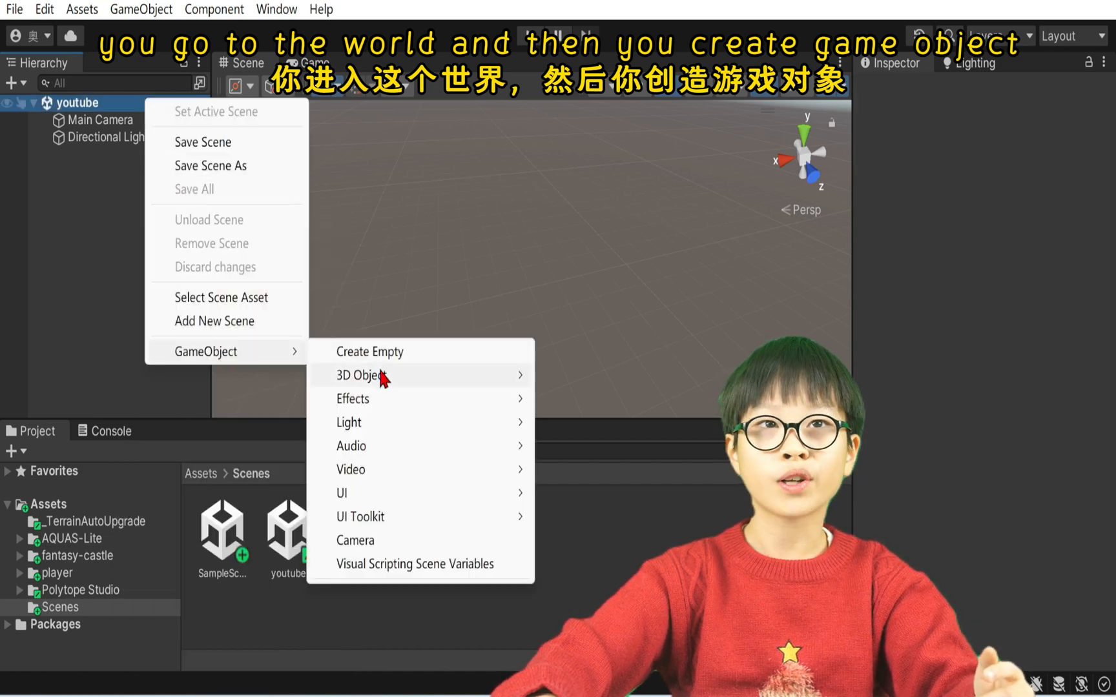
mouse_move(378, 373)
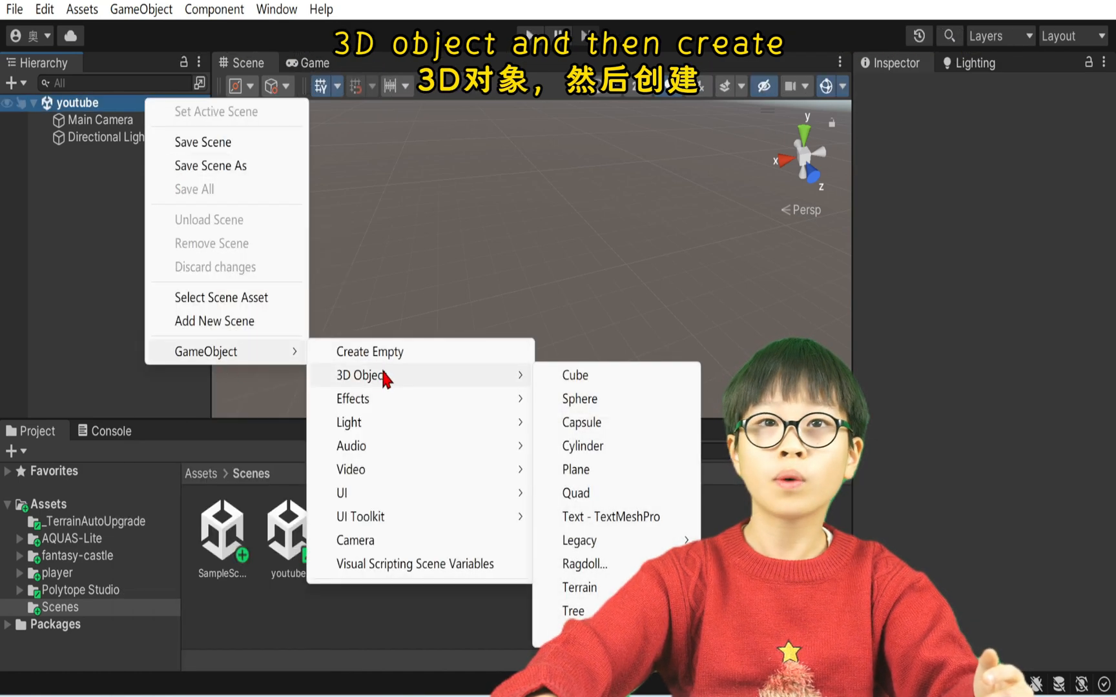
click(580, 588)
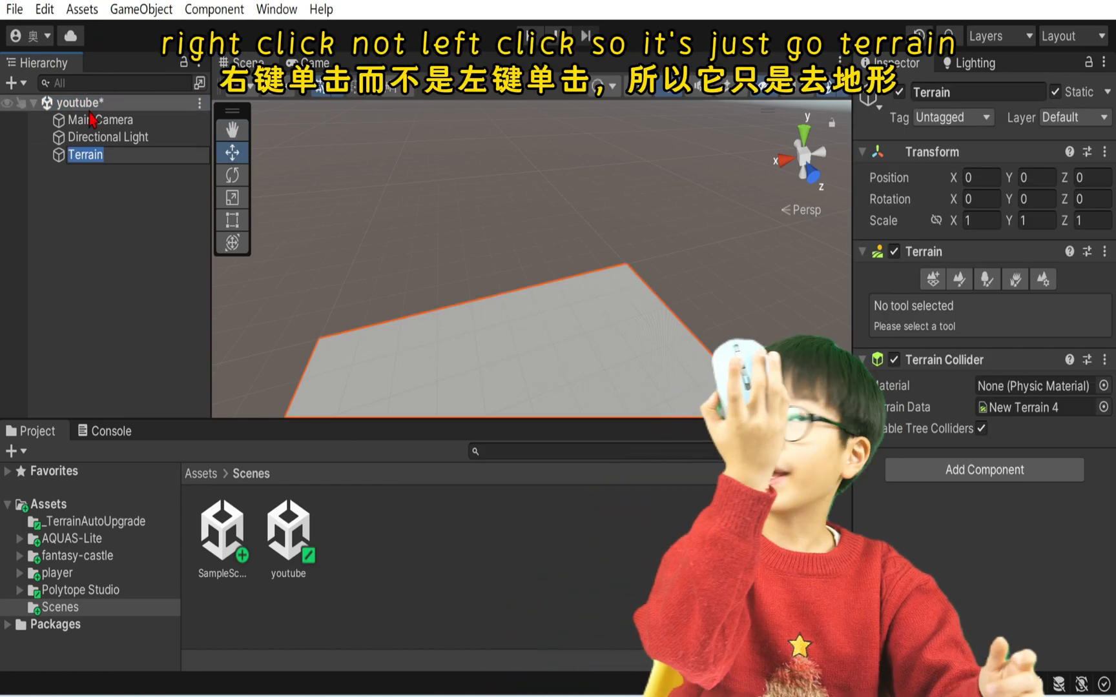
click(90, 234)
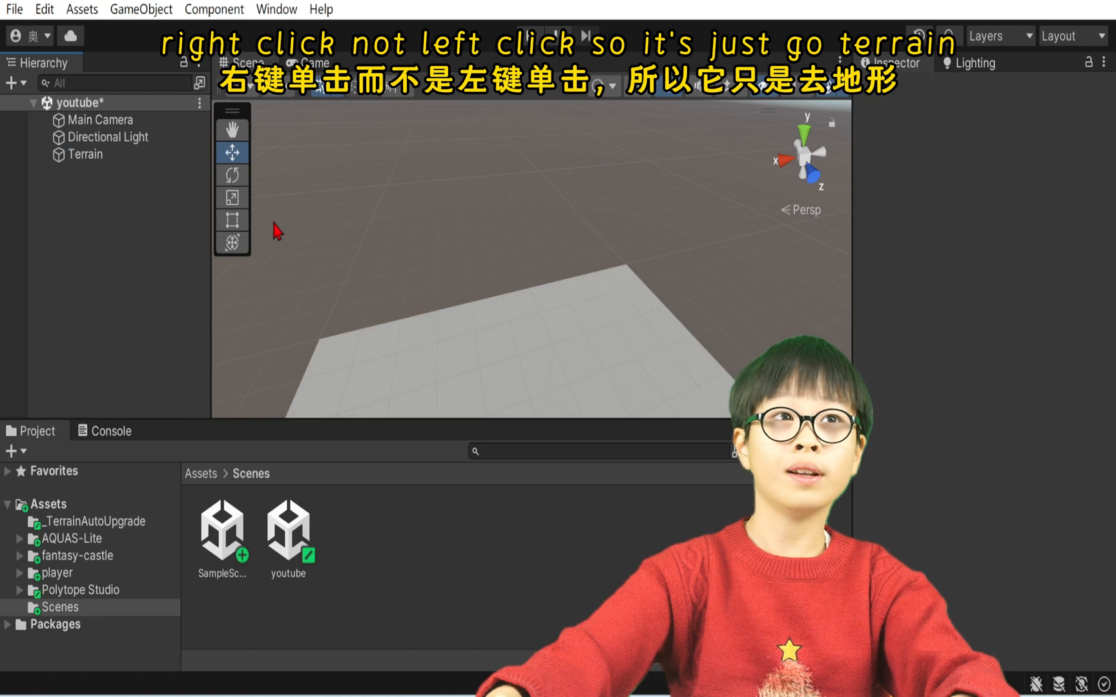
- Select the Terrain and activate its Paint Terrain tool in Raise or Lower Terrain mode
right_drag(521, 240, 439, 508)
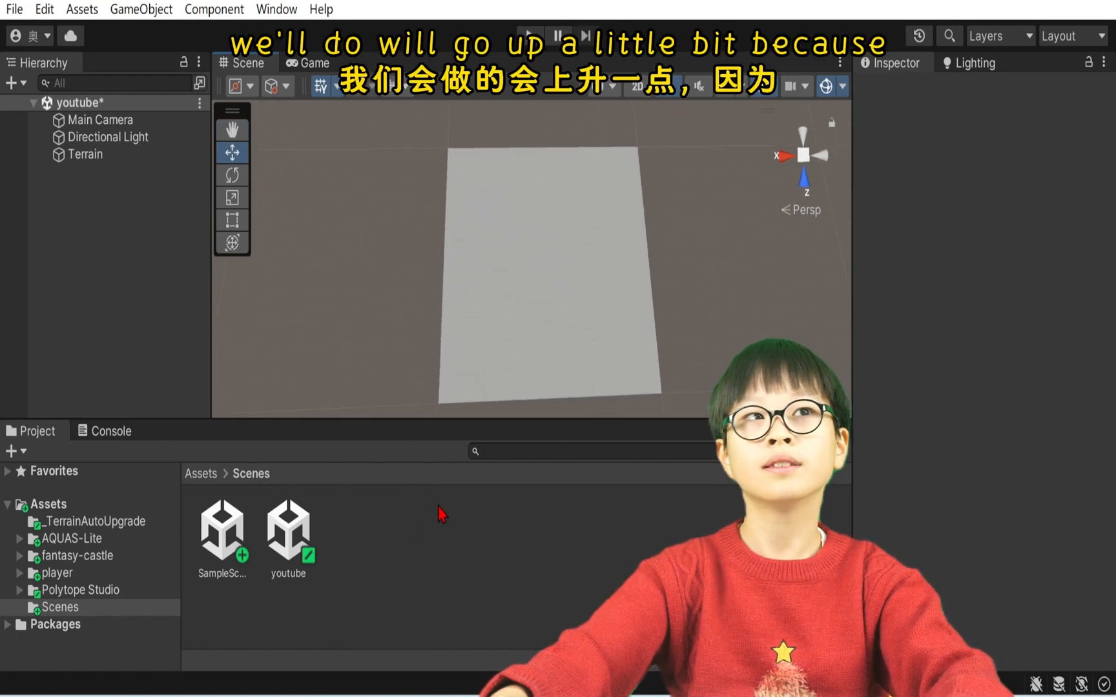
click(106, 163)
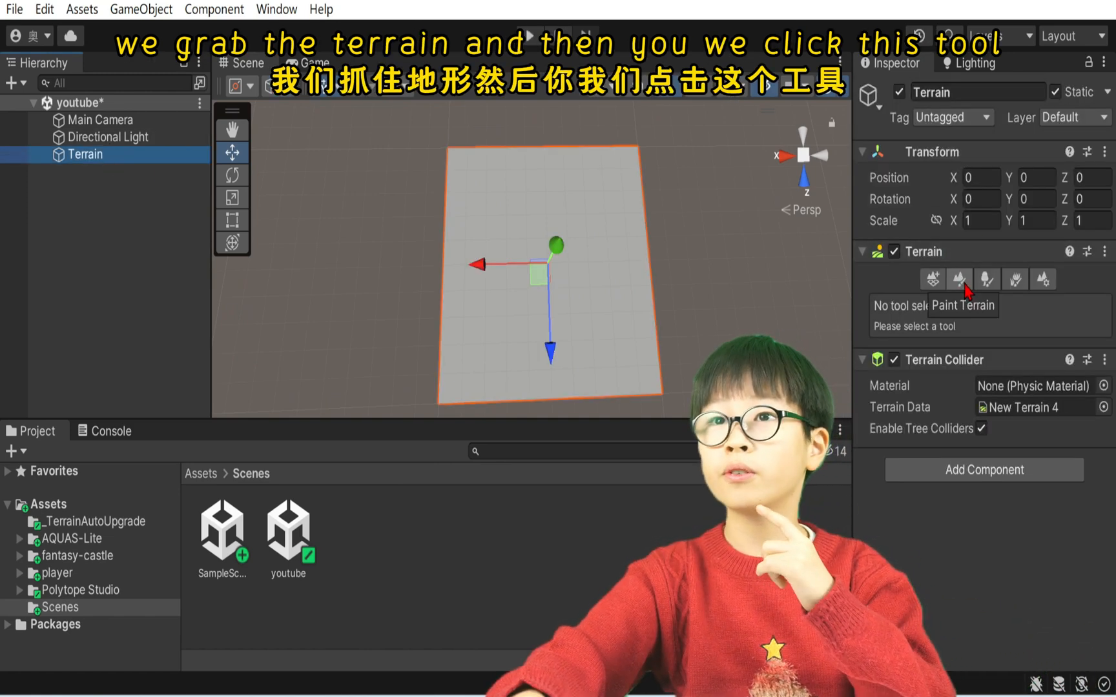
click(960, 280)
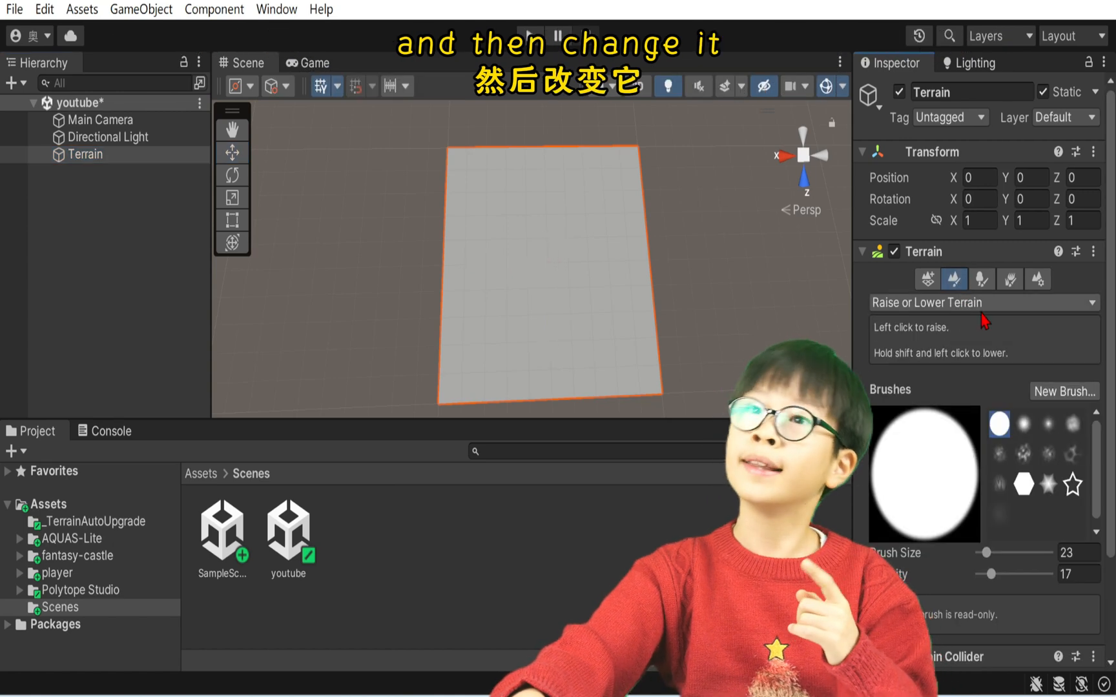
click(966, 304)
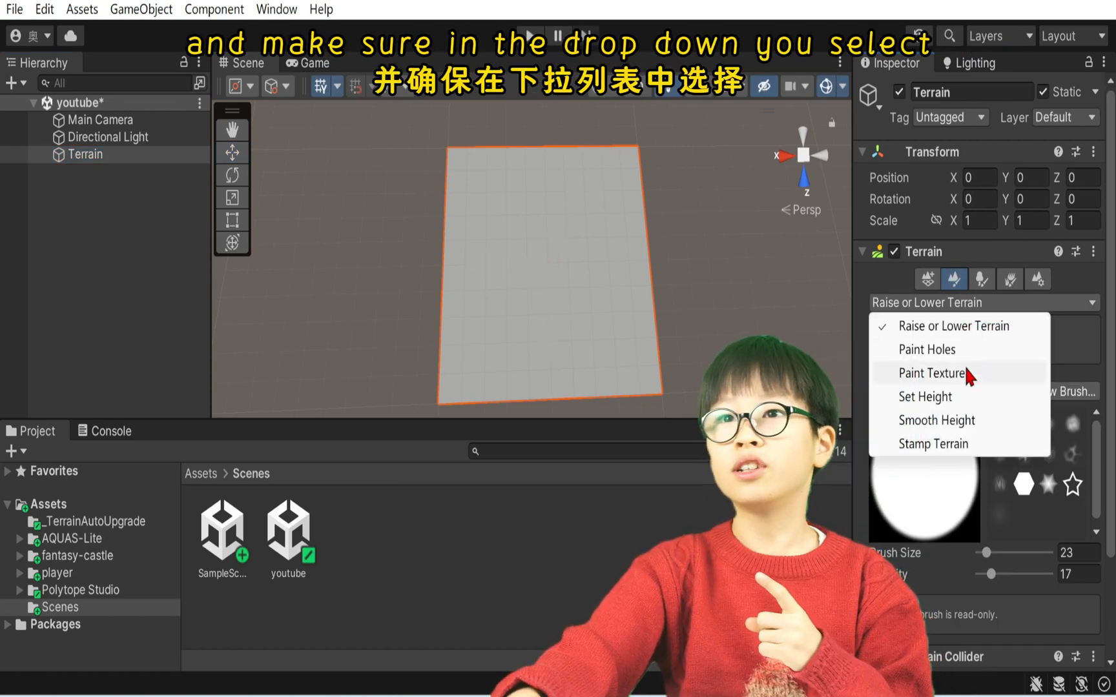
click(967, 327)
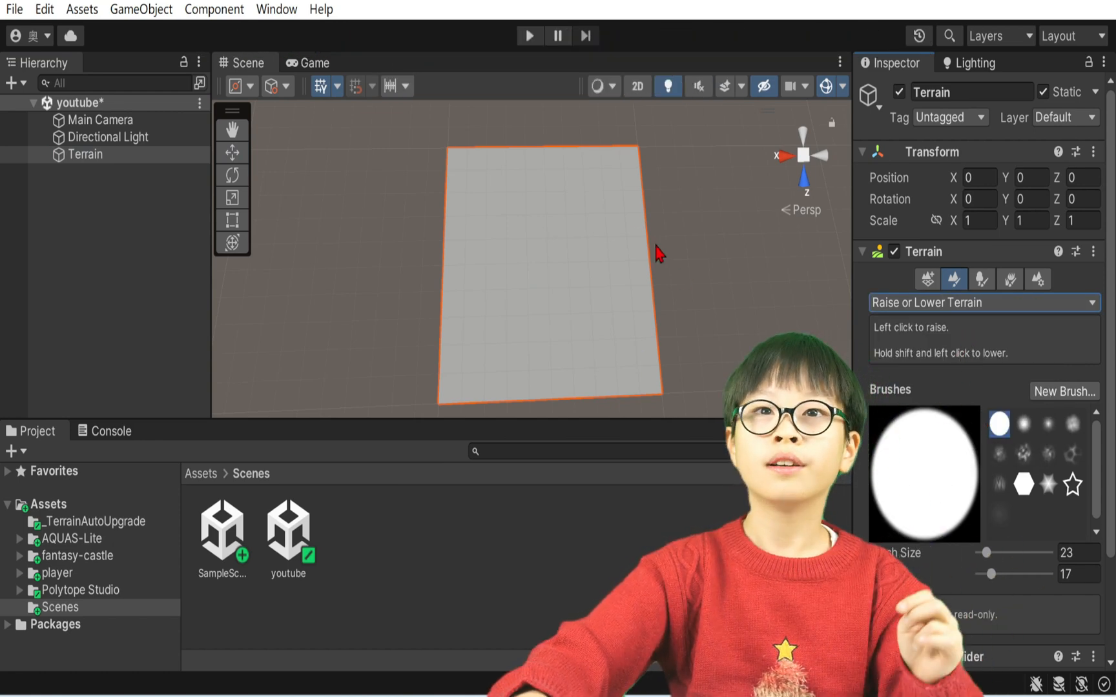
- Raise bumps across the whole terrain using a noise-patterned brush with brush size 824 and opacity 17
scroll(648, 333, down, 2)
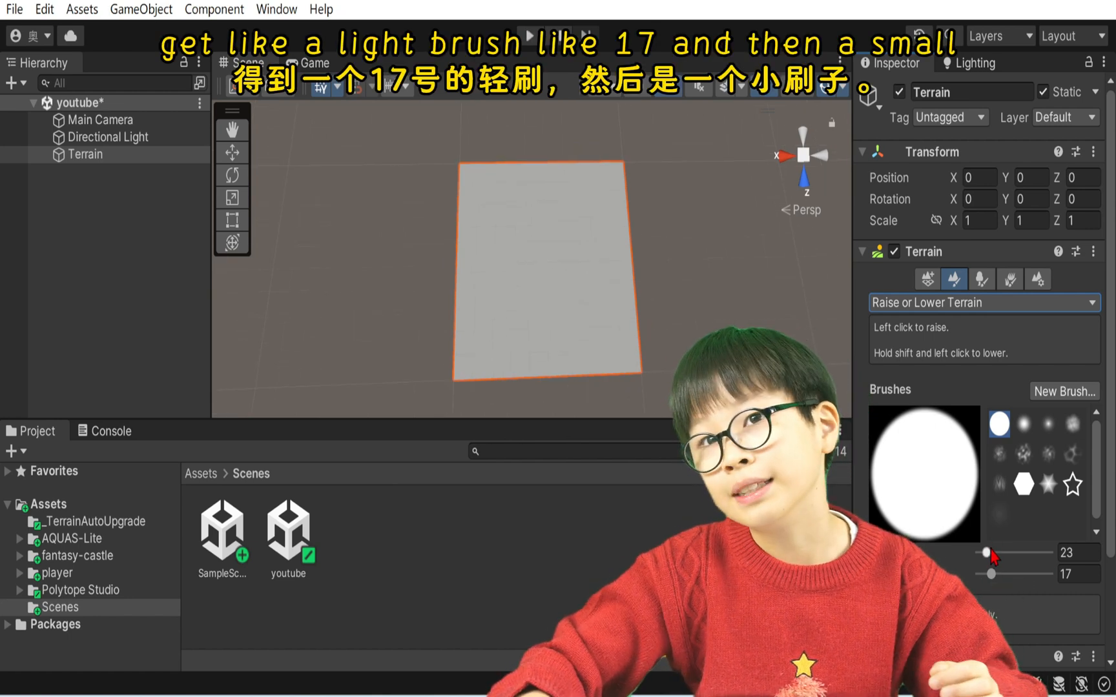
drag(988, 553, 985, 554)
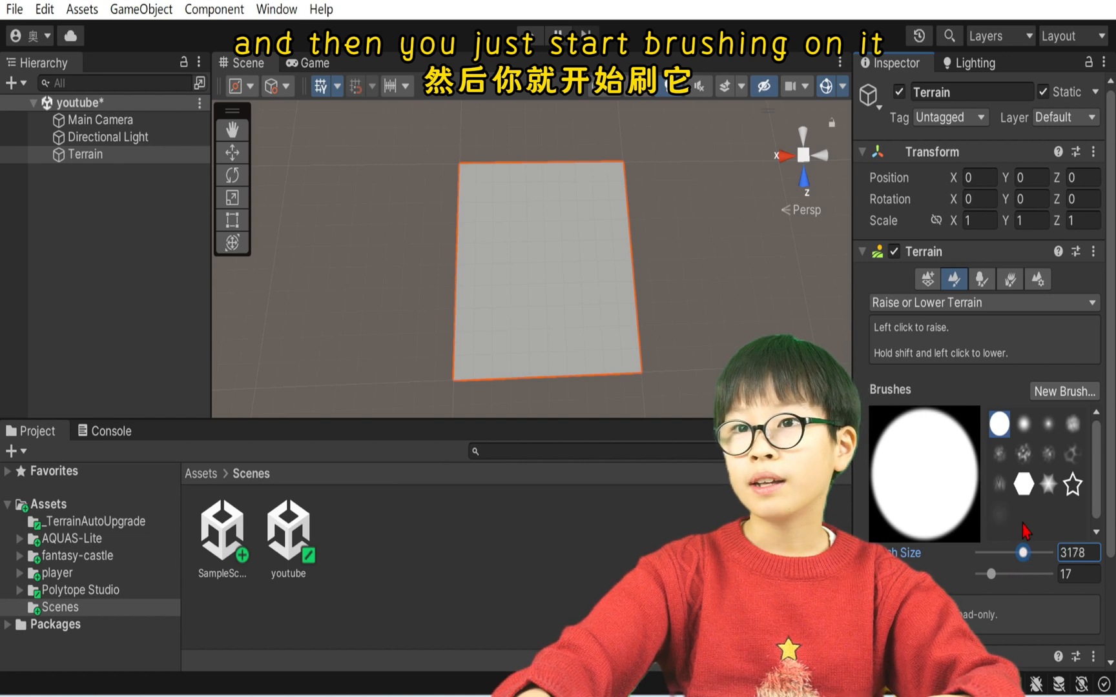
click(1046, 456)
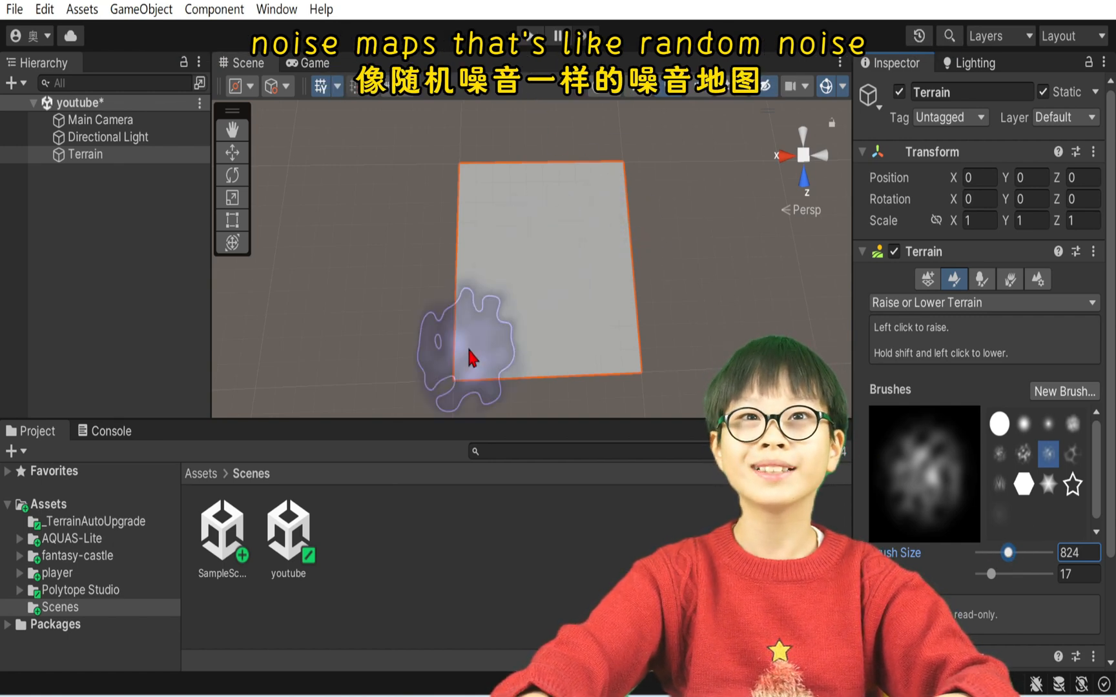
mouse_move(549, 355)
mouse_down()
mouse_move(476, 334)
mouse_move(543, 309)
mouse_move(571, 164)
mouse_move(503, 177)
mouse_move(473, 236)
mouse_move(528, 344)
mouse_move(635, 324)
mouse_move(580, 213)
mouse_up()
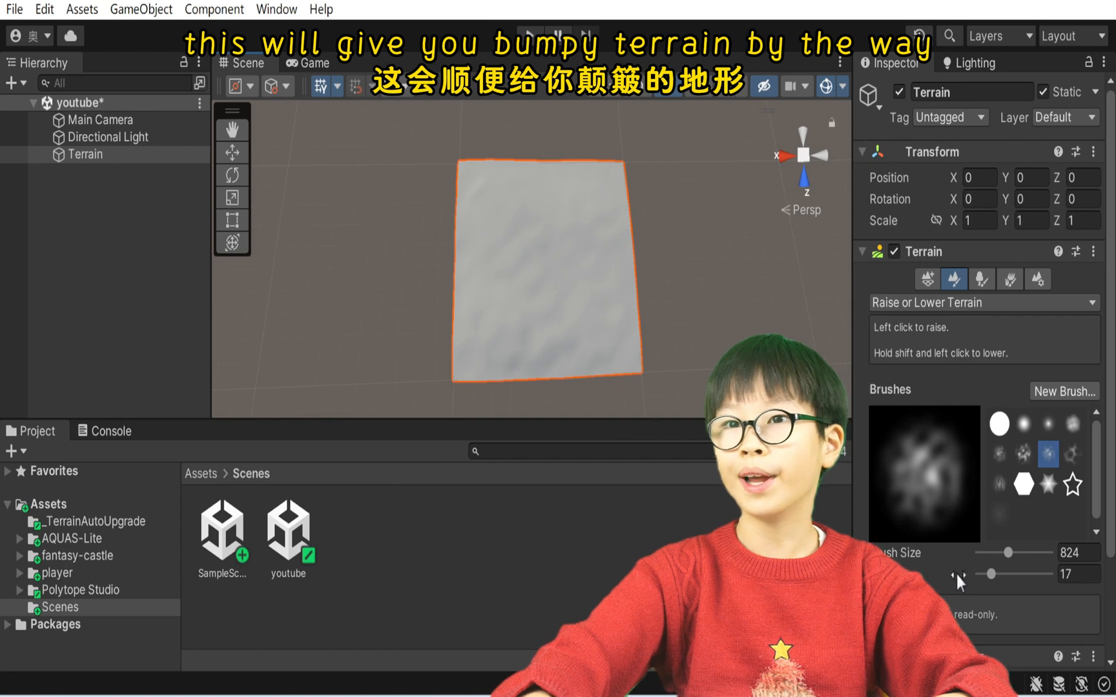
- Raise the terrain further with the same noise brush at size 1519 and opacity 26, and inspect the relief up close
drag(993, 574, 999, 573)
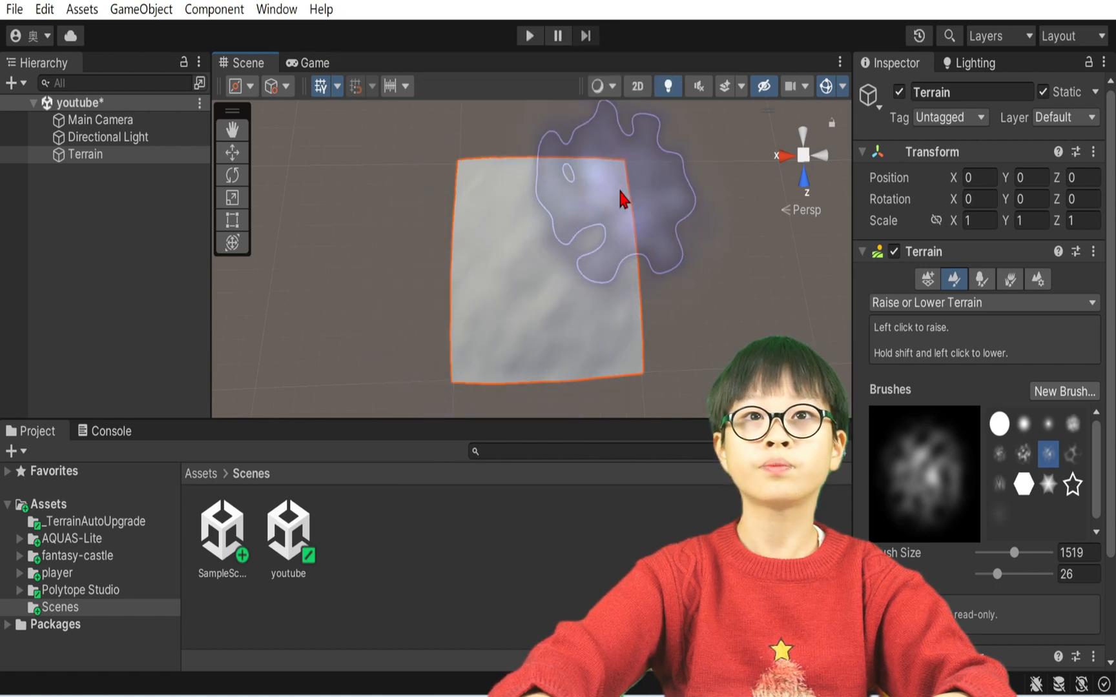
alt+drag(621, 239, 877, 68)
scroll(553, 311, up, 3)
scroll(542, 258, up, 3)
right_drag(568, 155, 960, 206)
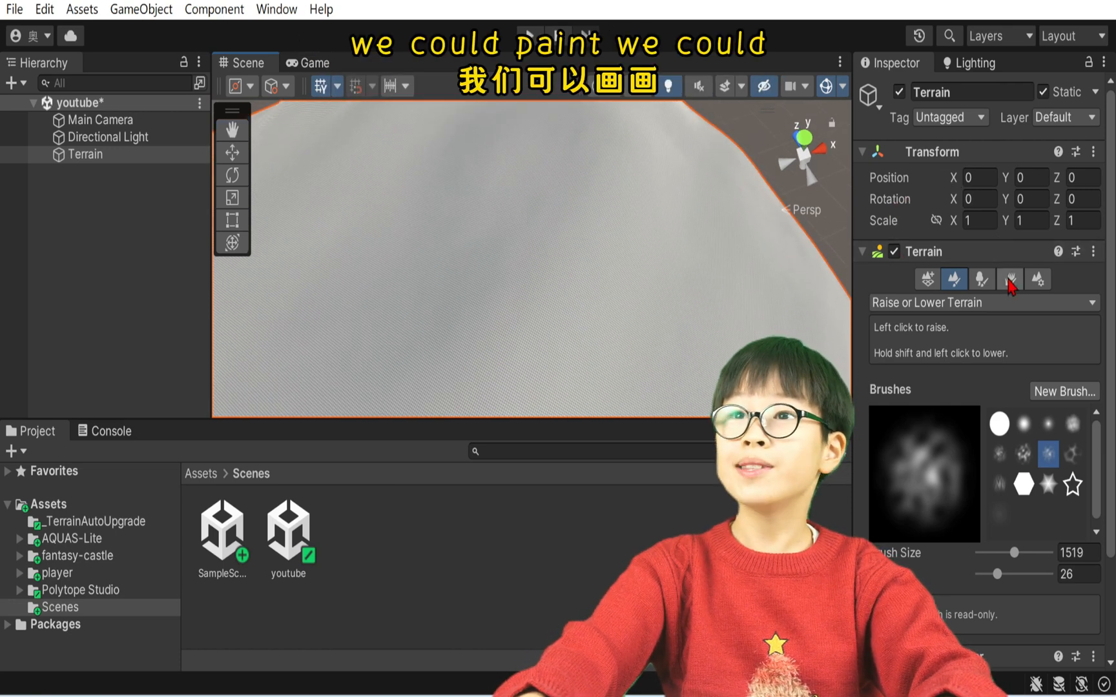
- Switch the terrain tool to Paint Texture and add Ground_Layer_01 as the terrain's first layer
click(1055, 302)
click(961, 374)
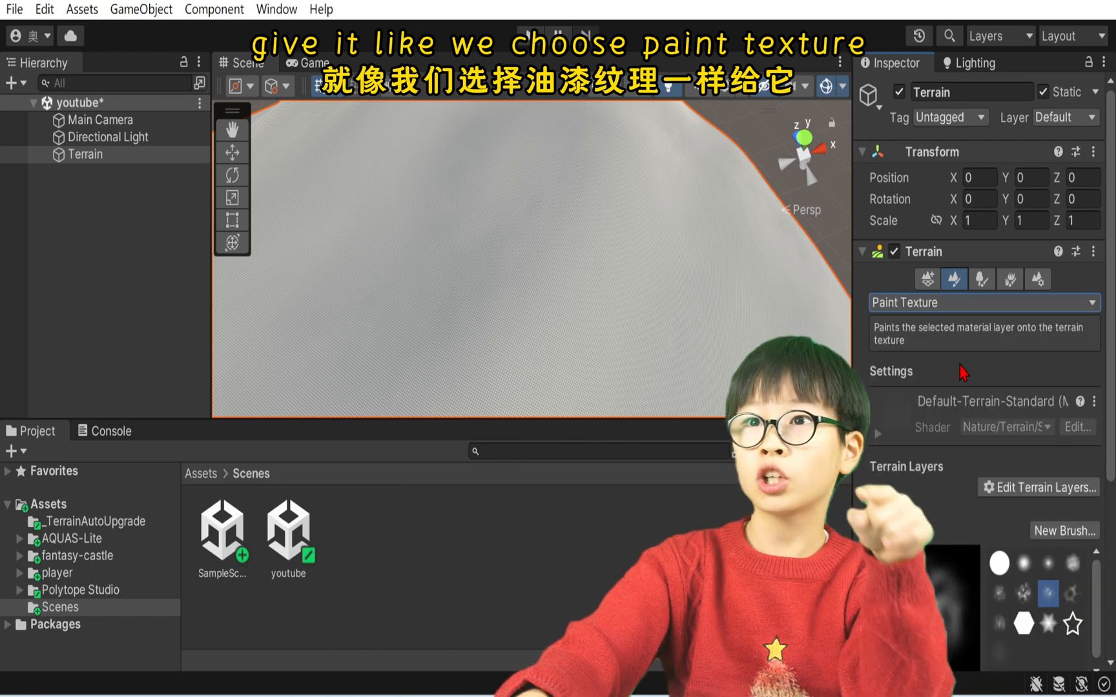
scroll(1014, 400, down, 3)
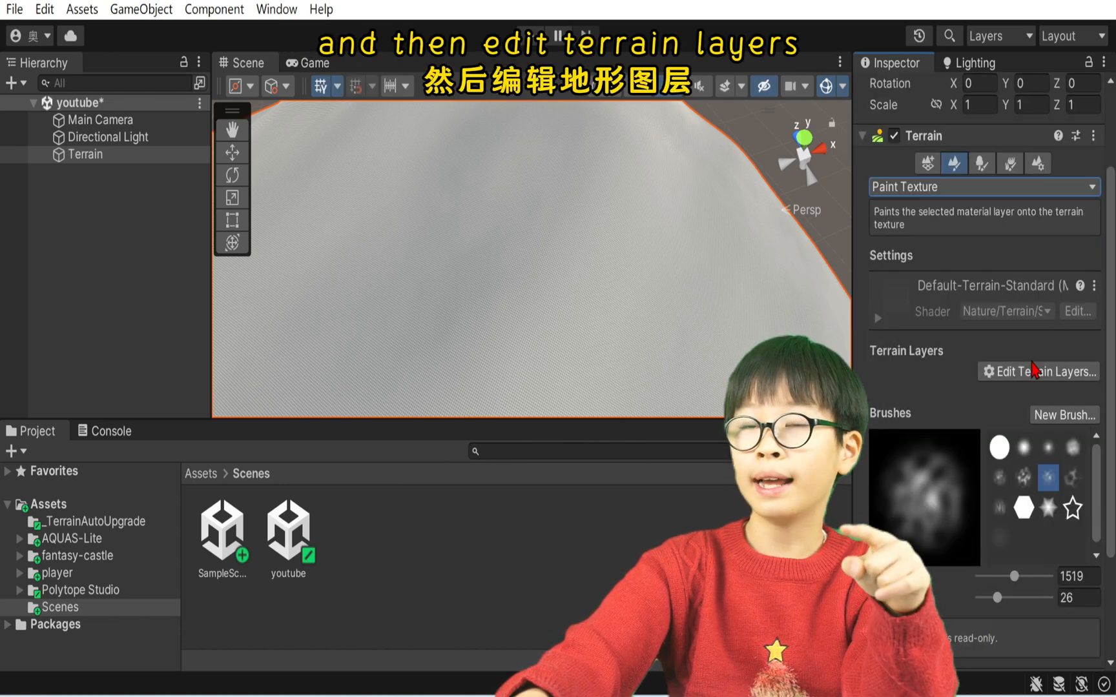
click(1033, 373)
click(1035, 399)
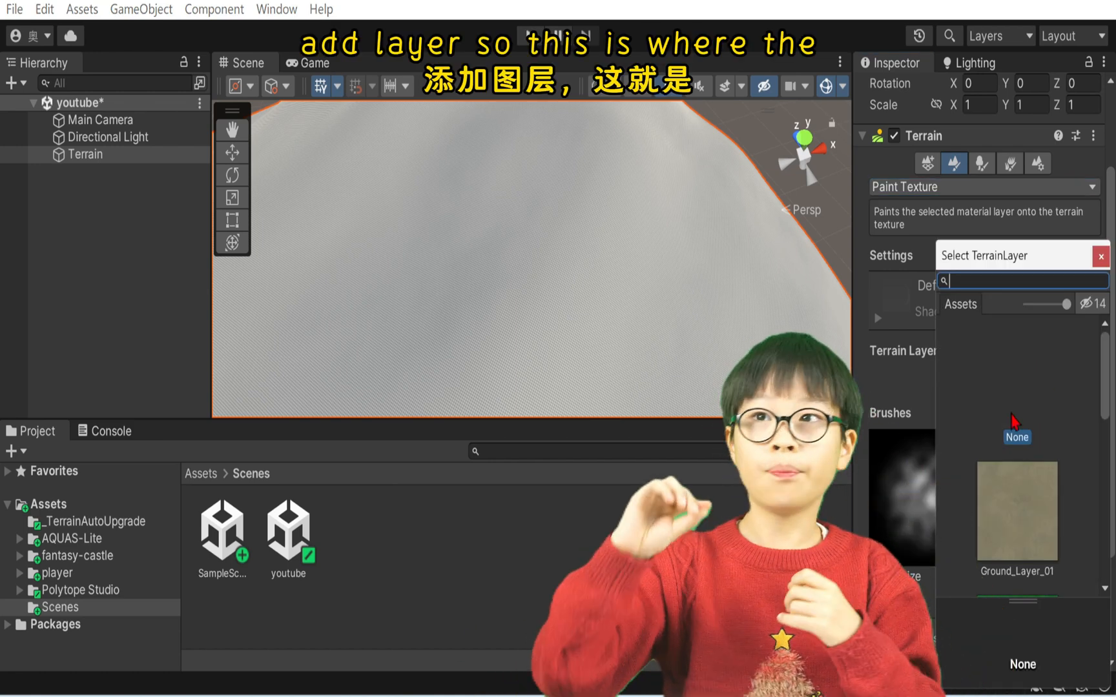
scroll(1012, 418, down, 5)
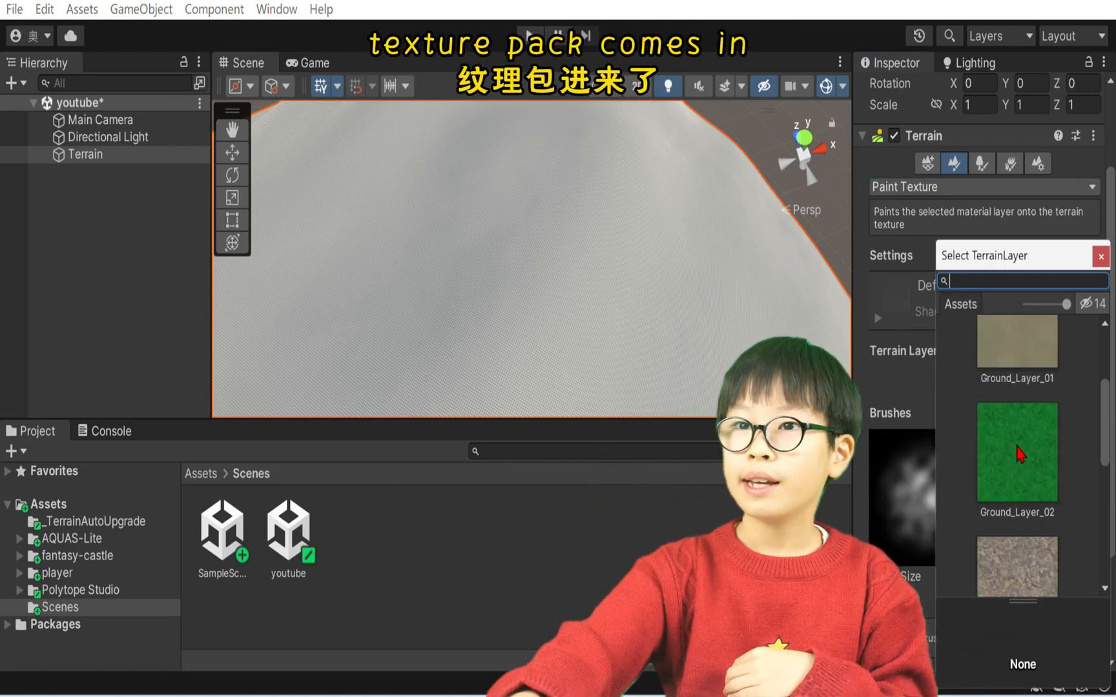
scroll(1059, 565, down, 3)
scroll(1046, 517, up, 5)
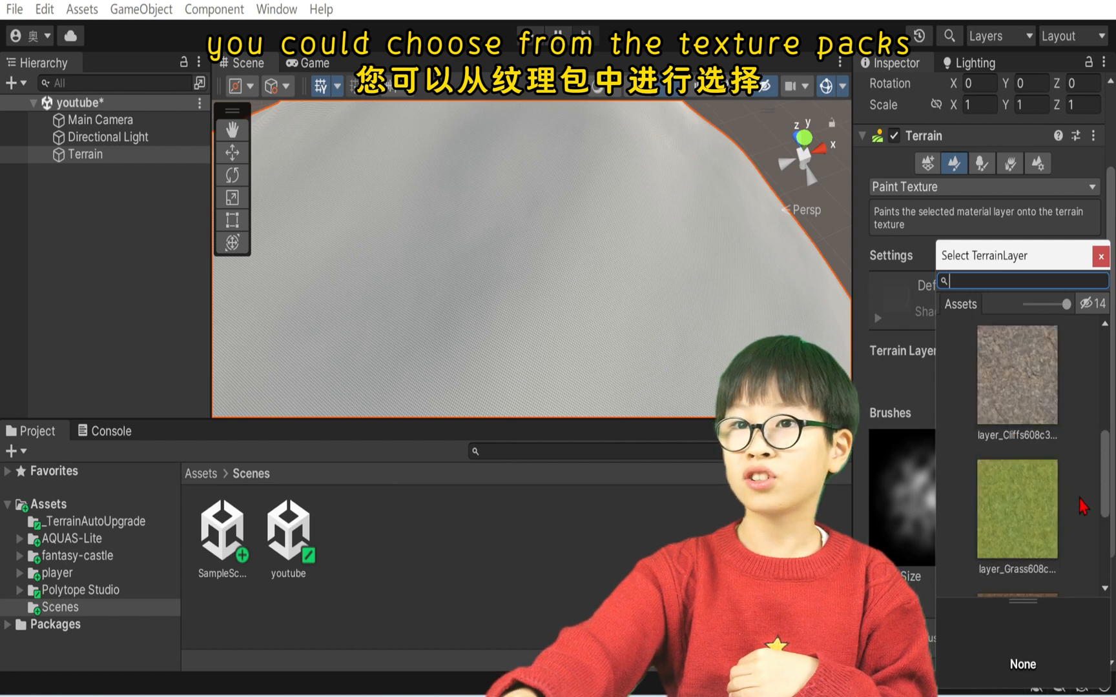
scroll(1045, 523, up, 4)
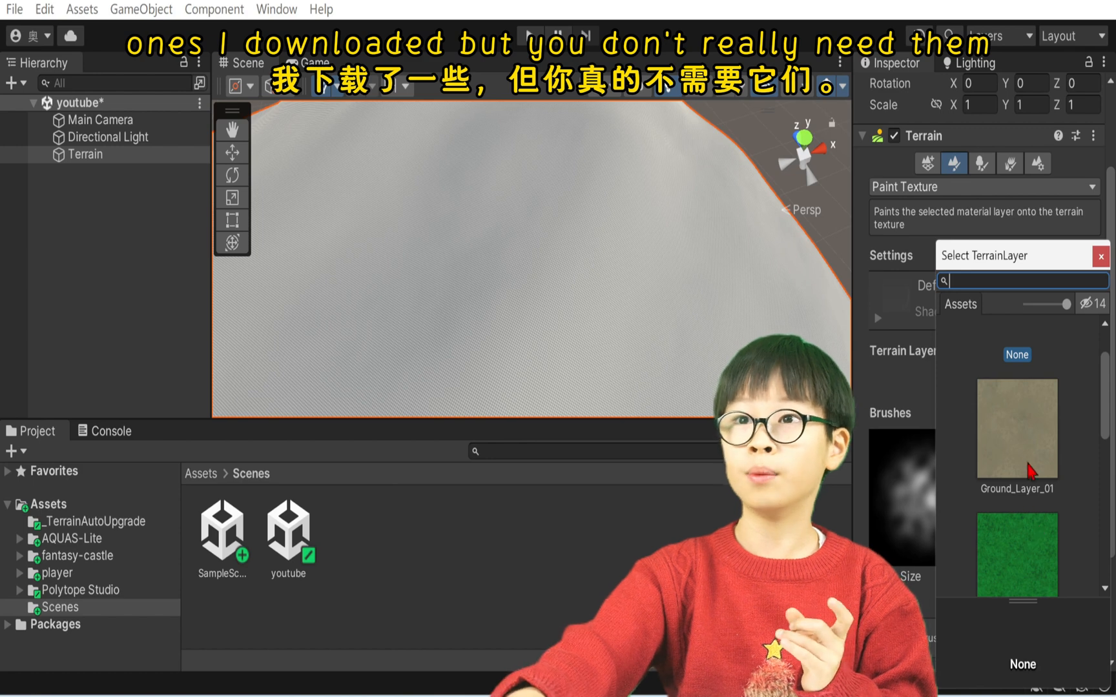
click(1025, 427)
double_click(1026, 435)
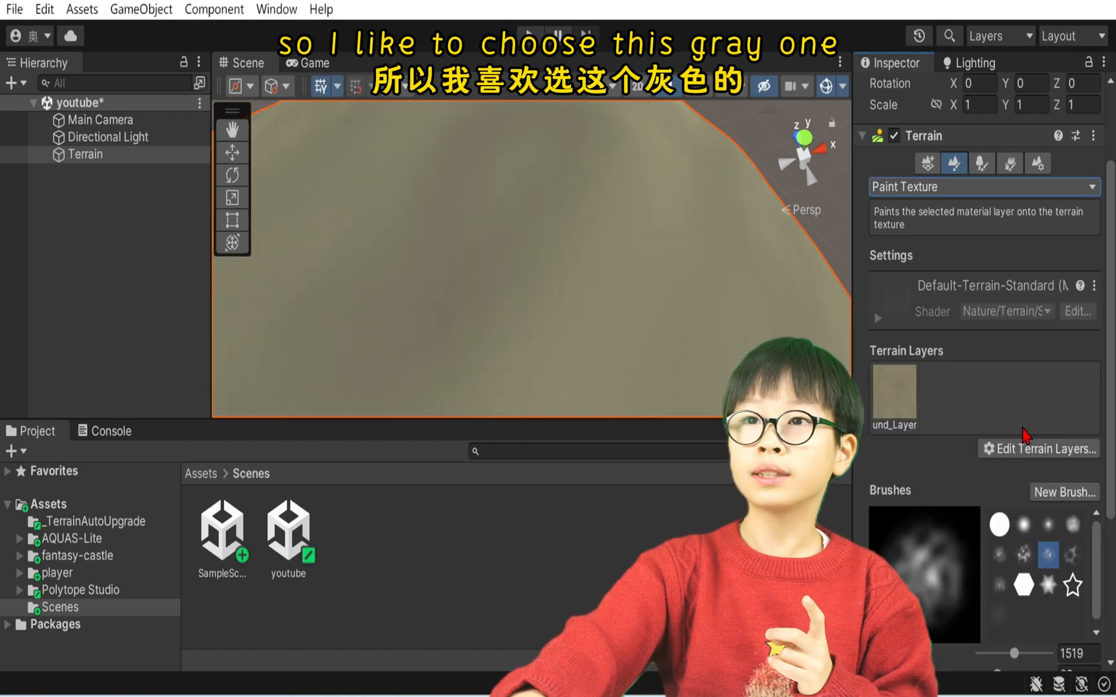
mouse_move(565, 265)
right_down()
mouse_move(543, 293)
mouse_move(392, 187)
mouse_move(363, 184)
right_up()
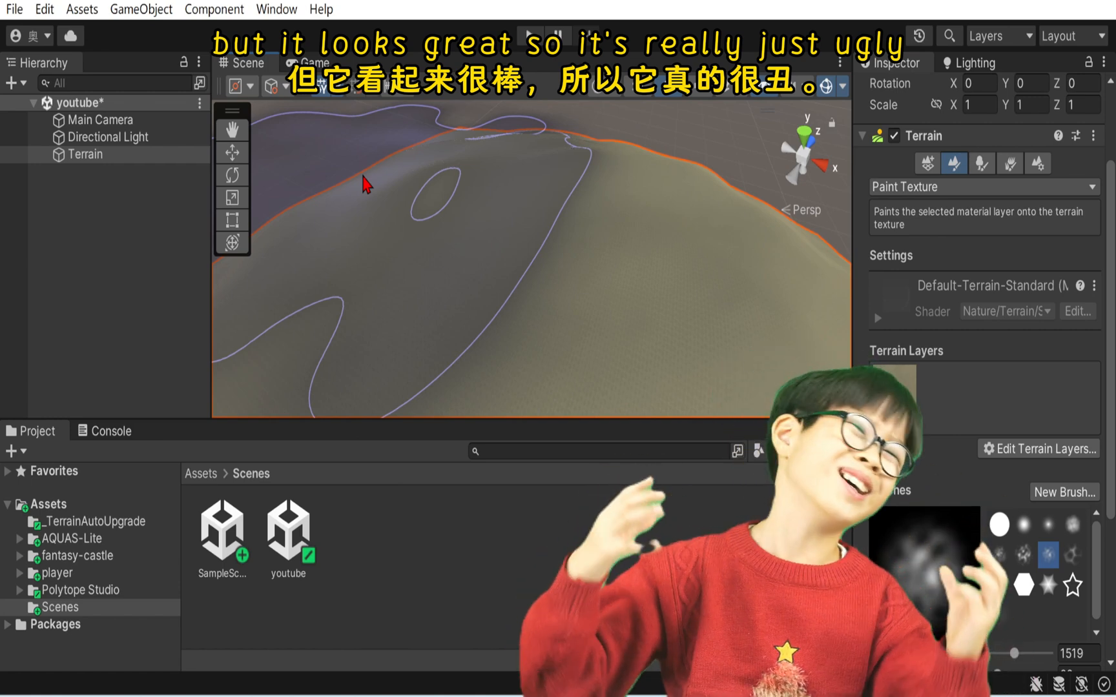
mouse_move(428, 200)
right_down()
mouse_move(463, 294)
mouse_move(411, 218)
mouse_move(410, 237)
mouse_move(433, 231)
mouse_move(432, 213)
right_up()
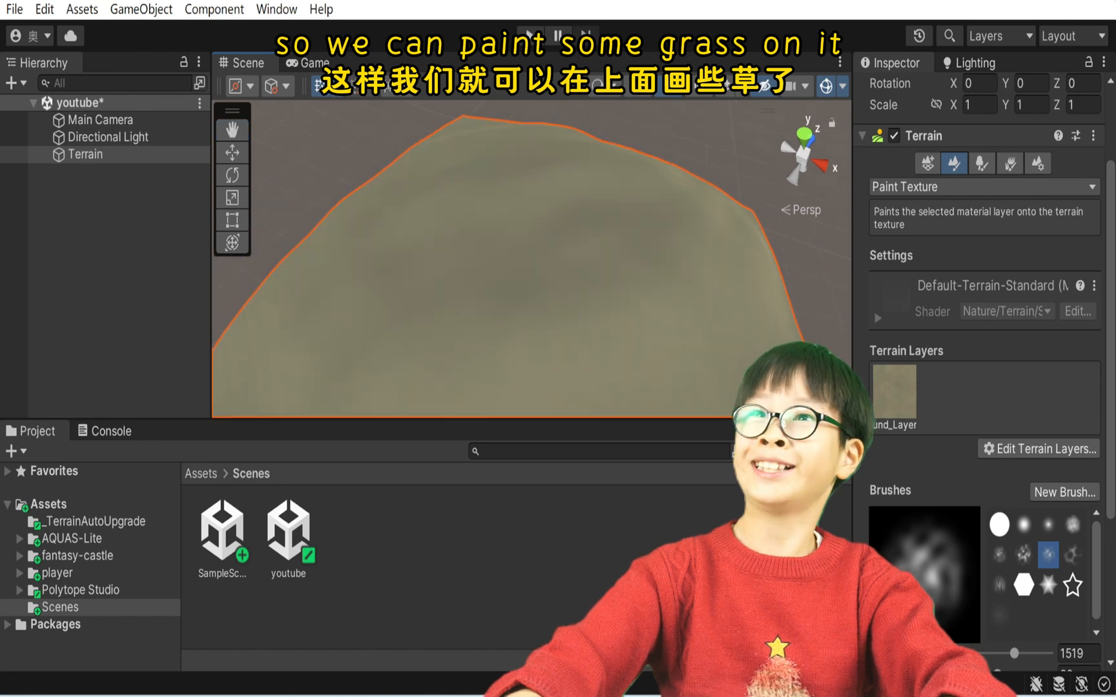
- Switch the terrain to the Paint Details tool and start adding a new grass texture detail
click(928, 164)
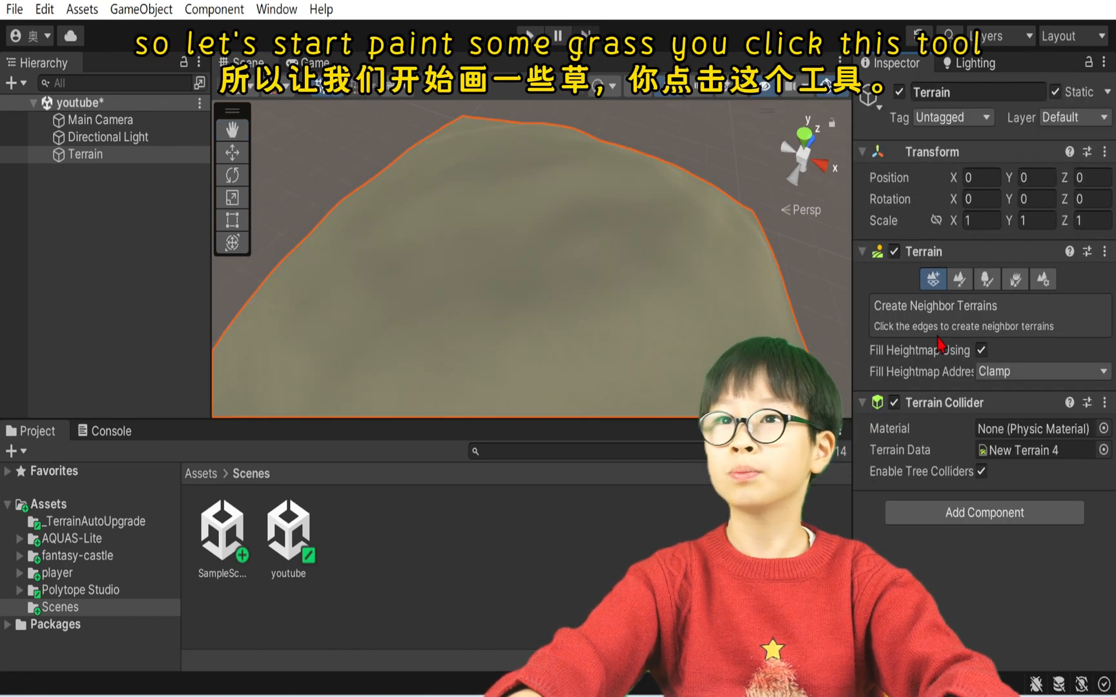
click(1015, 282)
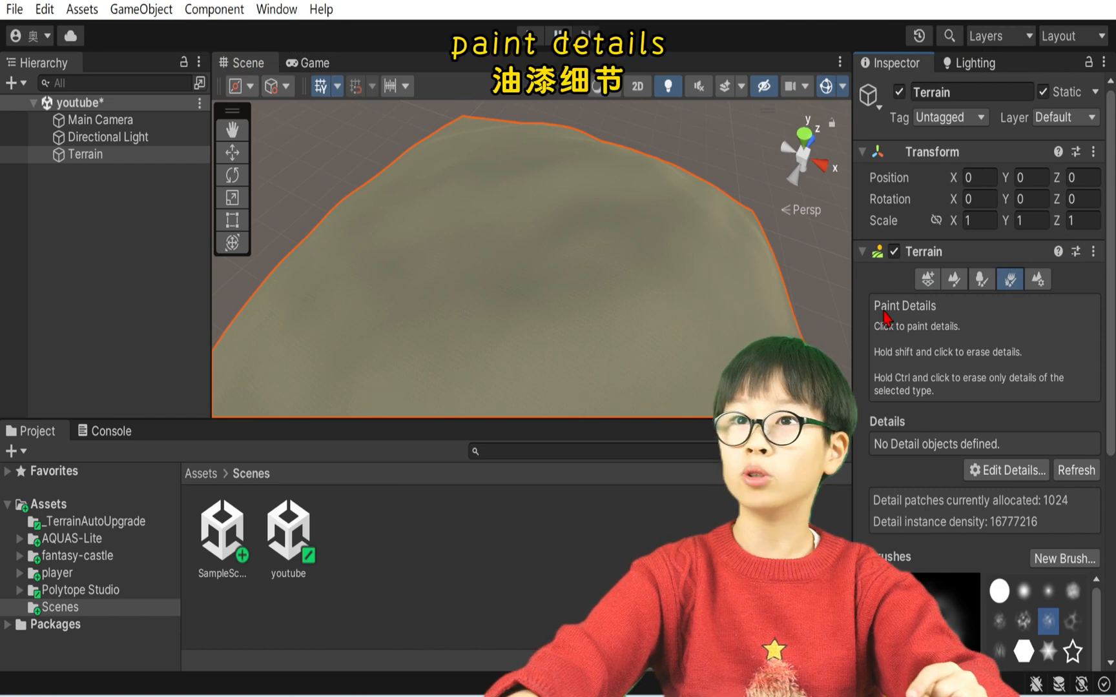
scroll(1029, 318, down, 5)
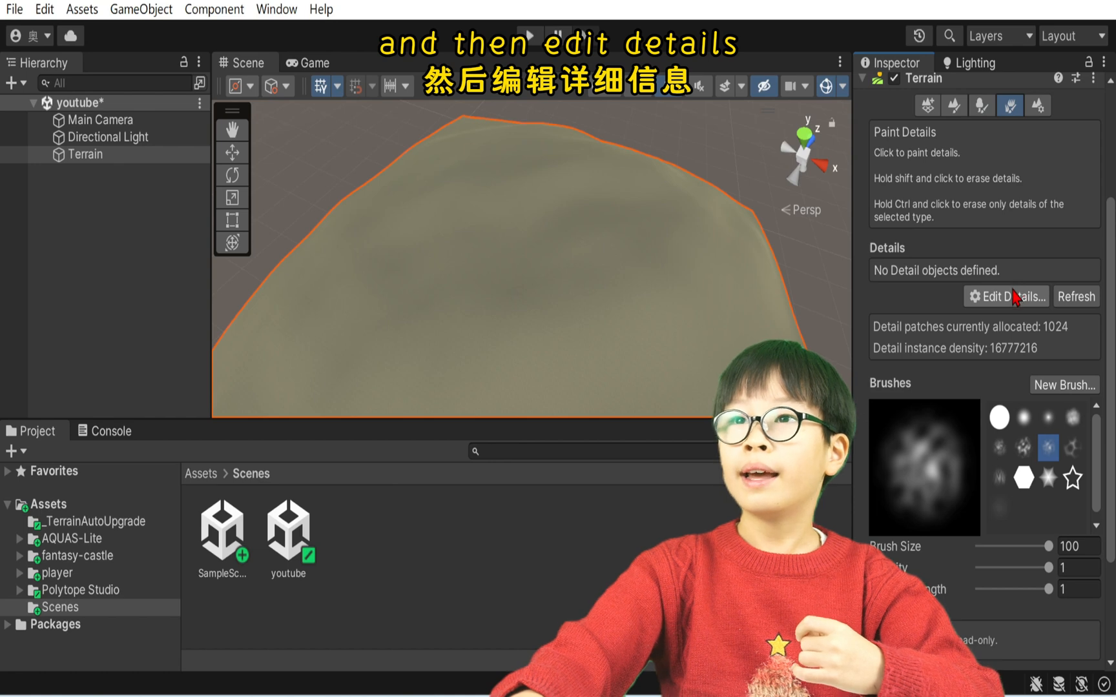
click(1015, 298)
click(1016, 323)
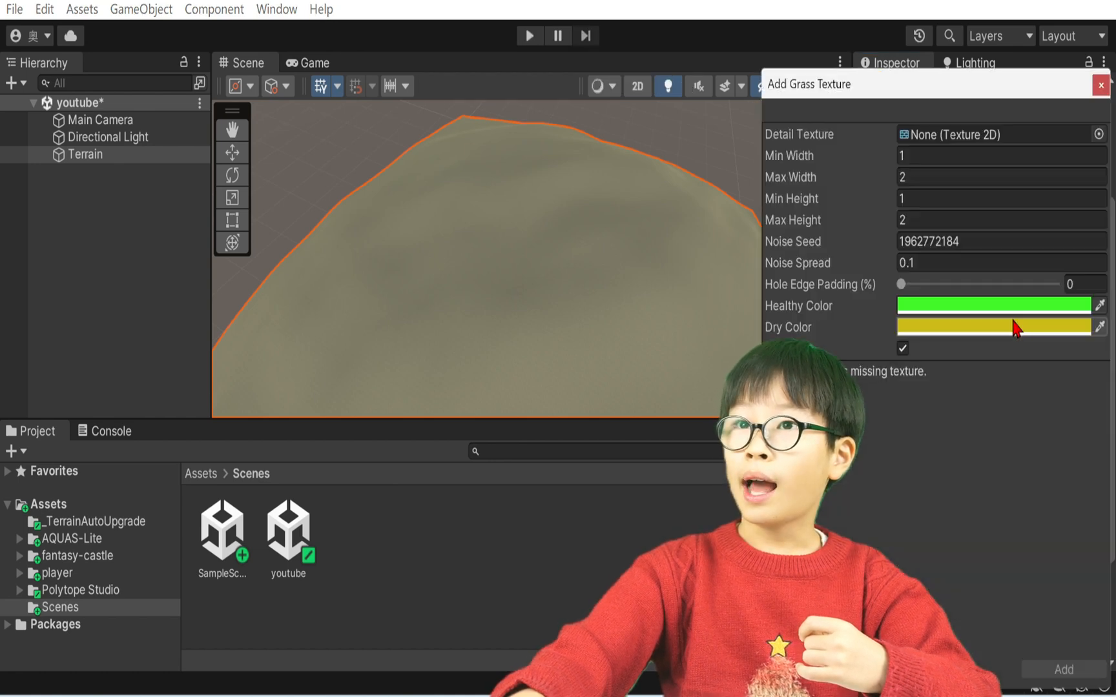
- Assign PT_Grass_01 as the Detail Texture and add it to the terrain's details with the default size and colours
click(1100, 135)
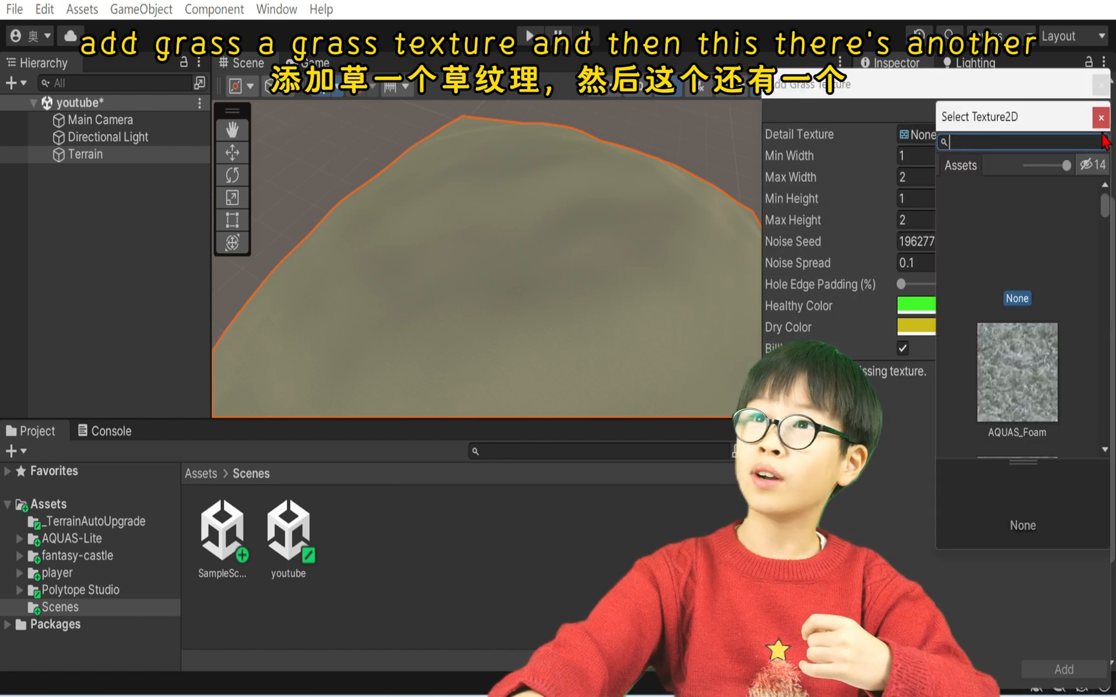
scroll(1059, 285, down, 5)
scroll(1041, 265, down, 8)
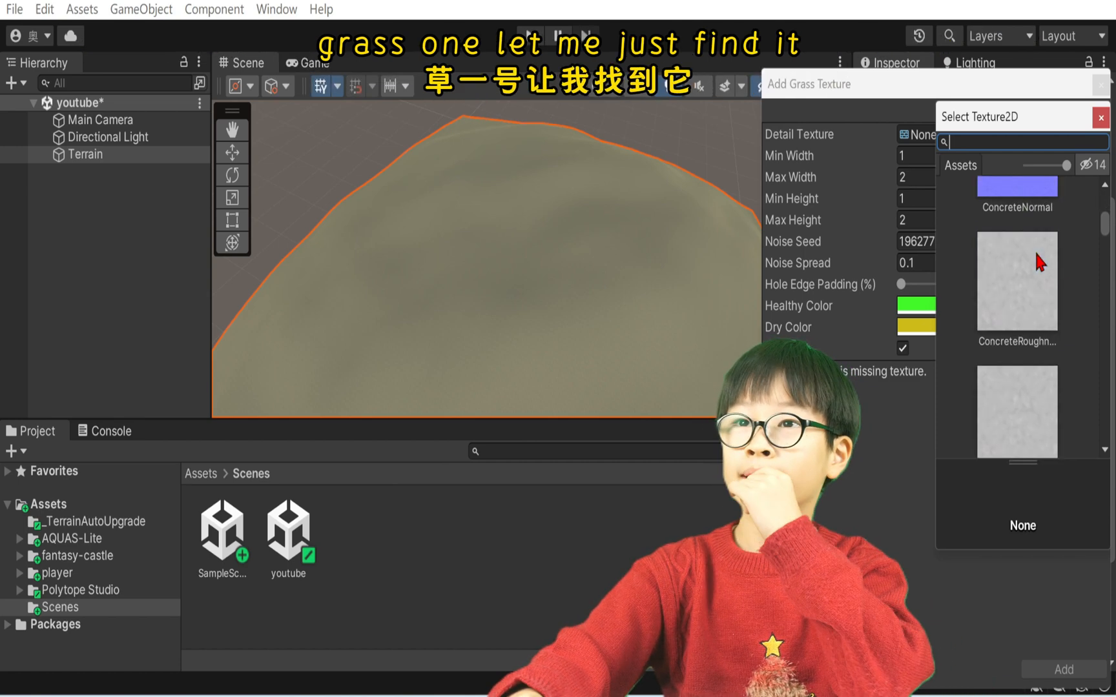
scroll(1033, 287, down, 6)
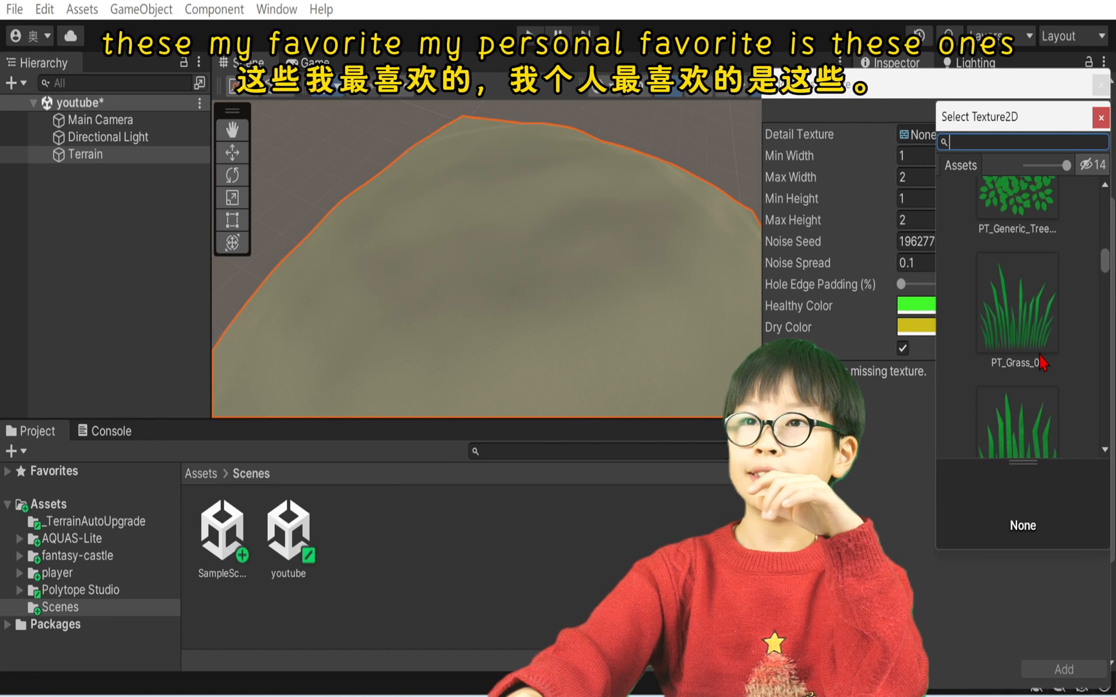
scroll(1050, 387, up, 2)
scroll(1045, 382, down, 4)
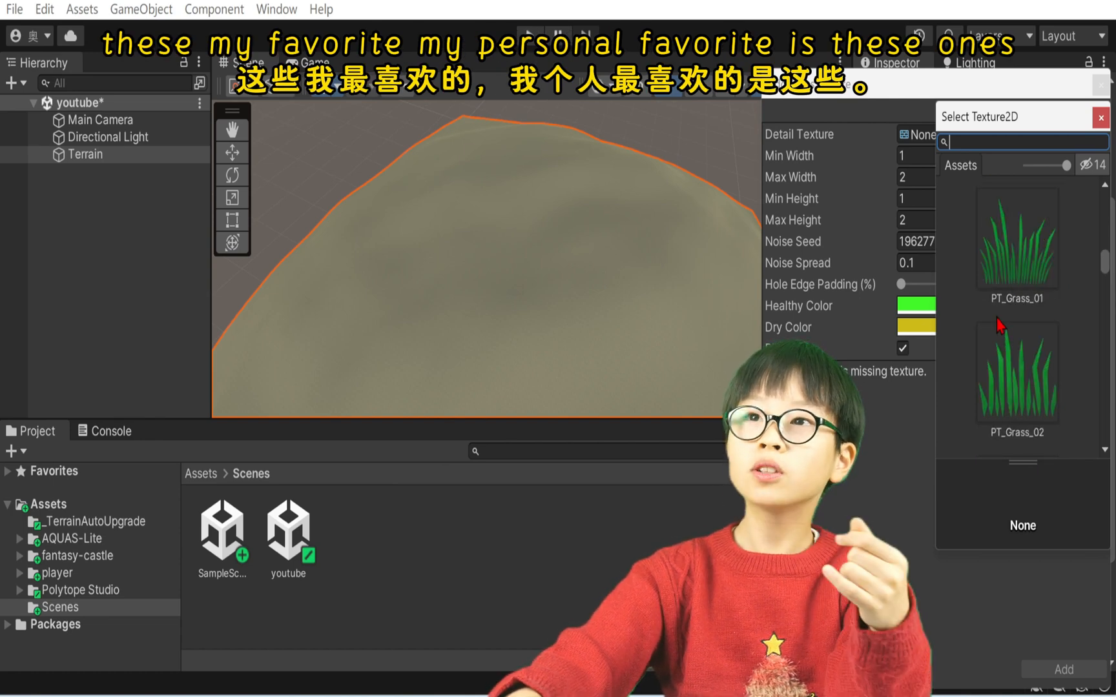
click(1044, 288)
double_click(1039, 266)
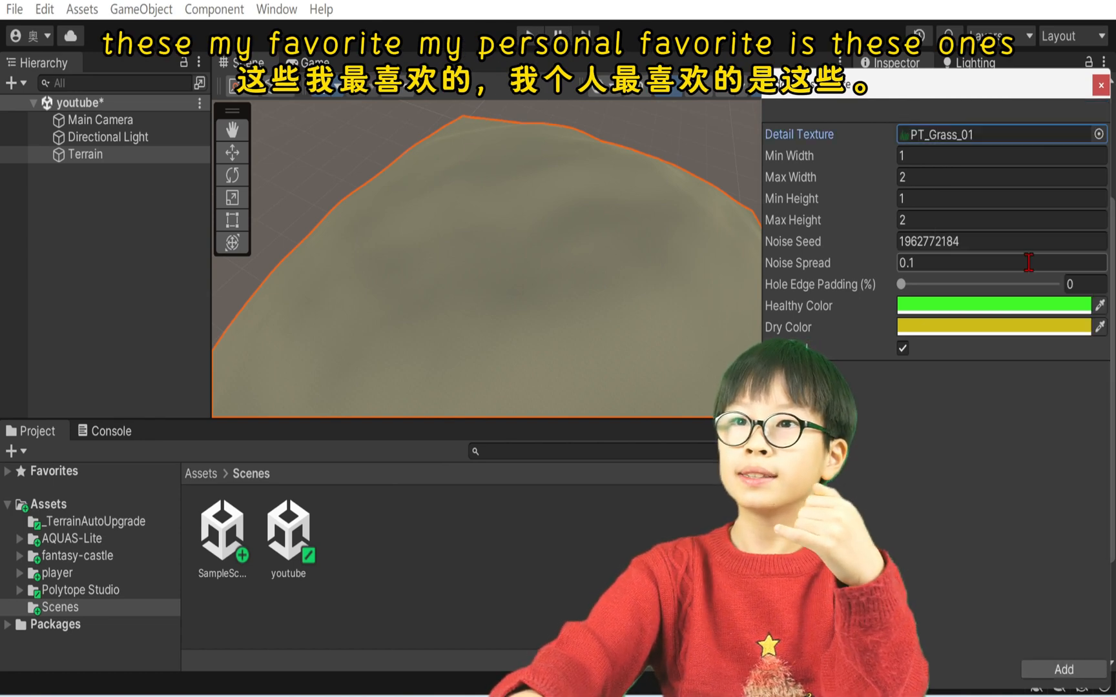
click(1063, 669)
- Paint some grass on the terrain with the noise brush at size 100 and inspect the ground up close
mouse_move(730, 331)
alt+mouse_down()
mouse_move(700, 458)
mouse_move(665, 503)
mouse_move(647, 489)
mouse_move(645, 340)
alt+mouse_up()
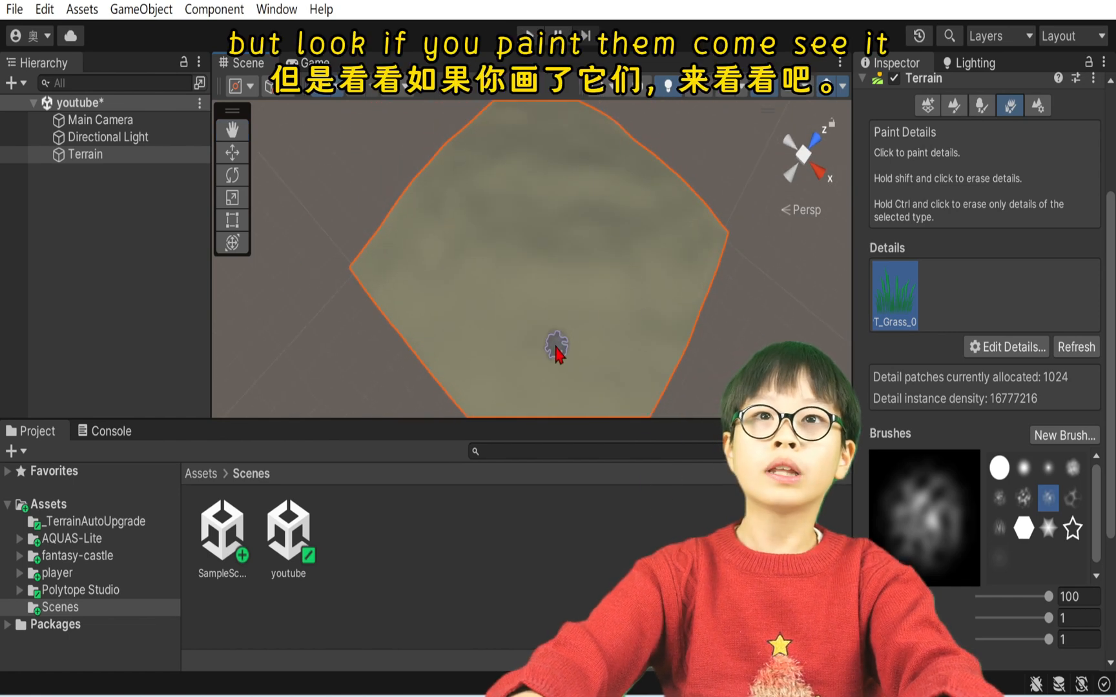
alt+drag(530, 281, 571, 336)
key(w)
mouse_move(571, 337)
right_down()
mouse_move(567, 327)
mouse_move(549, 334)
mouse_move(554, 291)
mouse_move(578, 222)
mouse_move(602, 195)
right_up()
key(s)
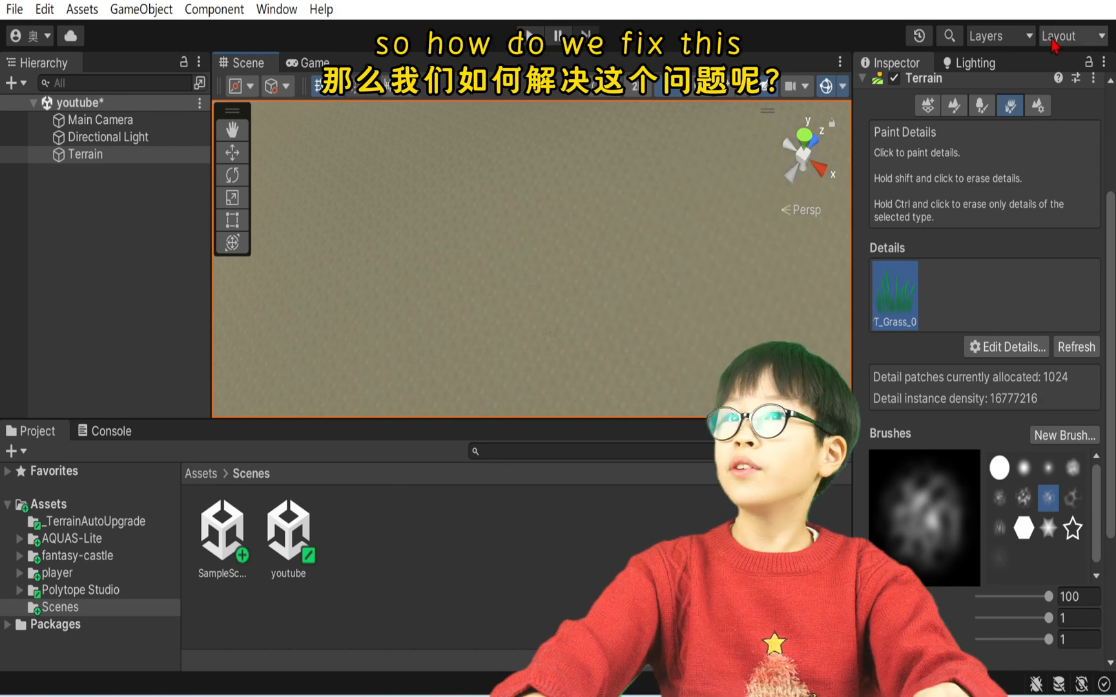
- Set the terrain's Detail Distance to the maximum of 250 in Terrain Settings
click(1037, 105)
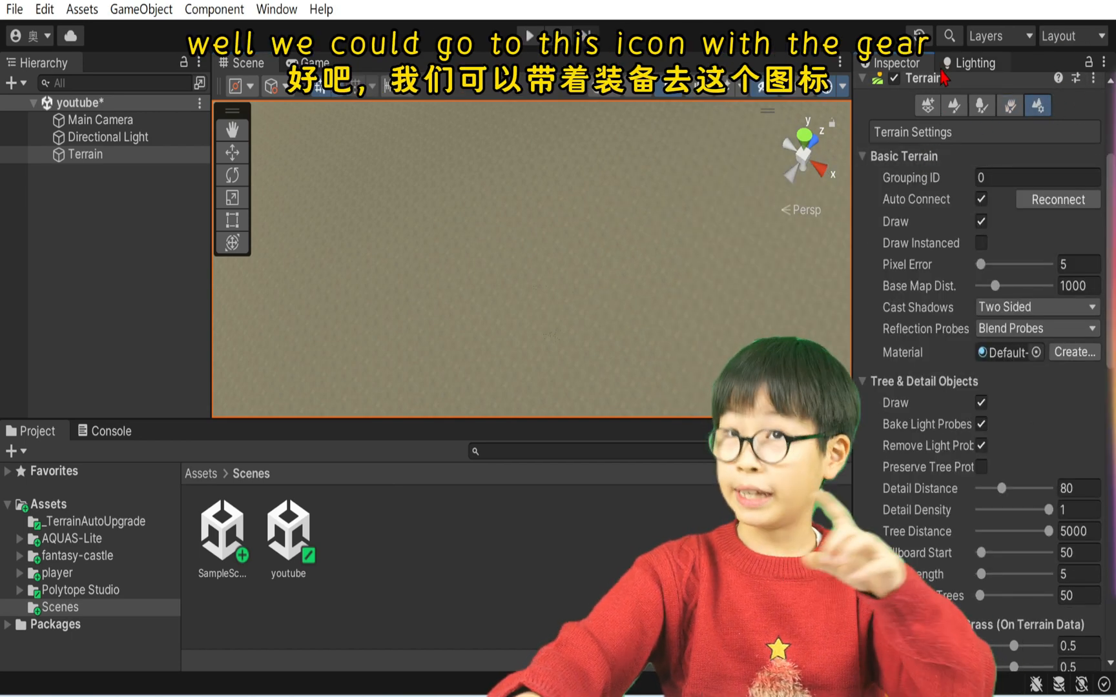
scroll(912, 292, down, 2)
scroll(912, 292, down, 8)
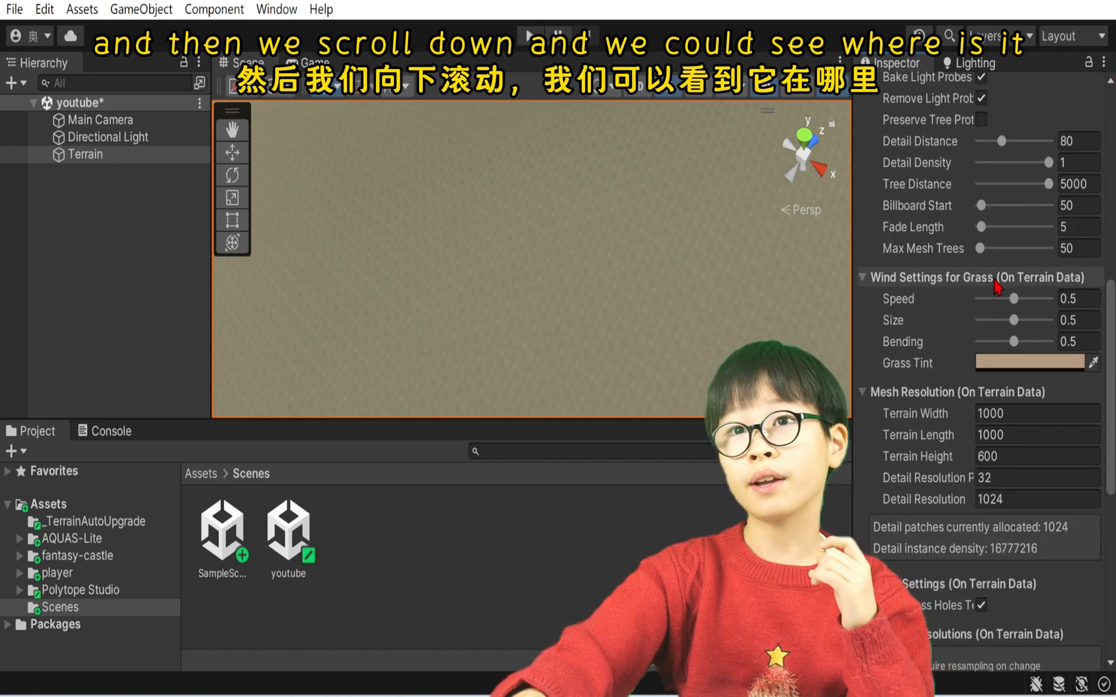
scroll(997, 284, up, 3)
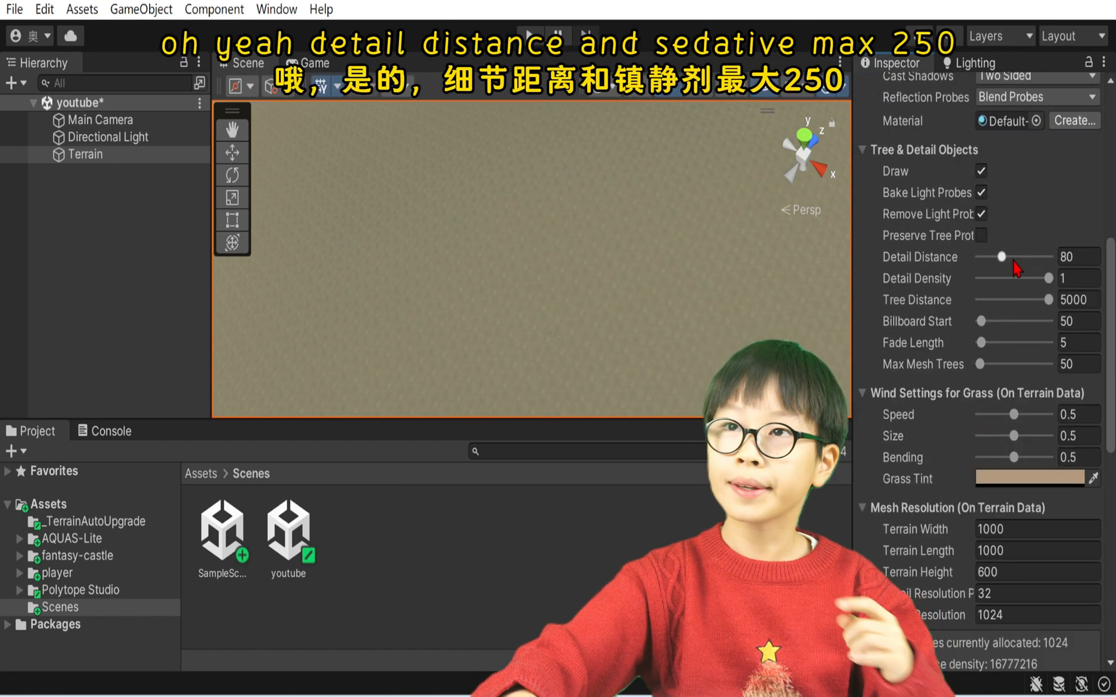
drag(1002, 256, 1048, 257)
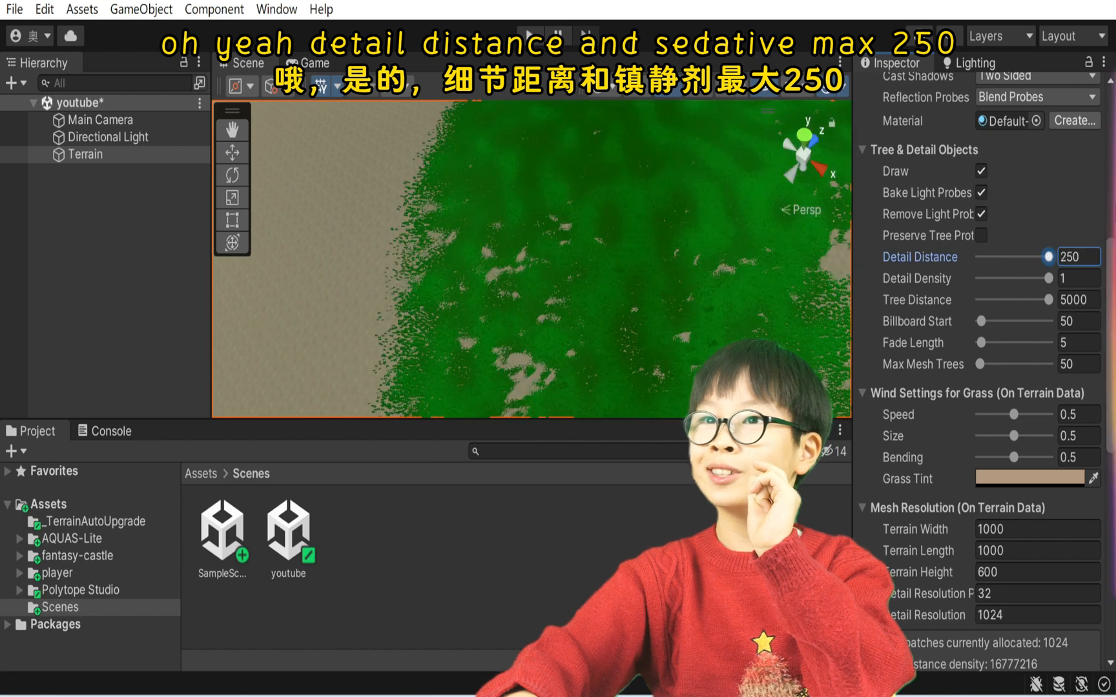
- Return to Paint Details and paint grass over the whole terrain using the solid round brush at size 100, opacity 1
right_drag(559, 221, 549, 379)
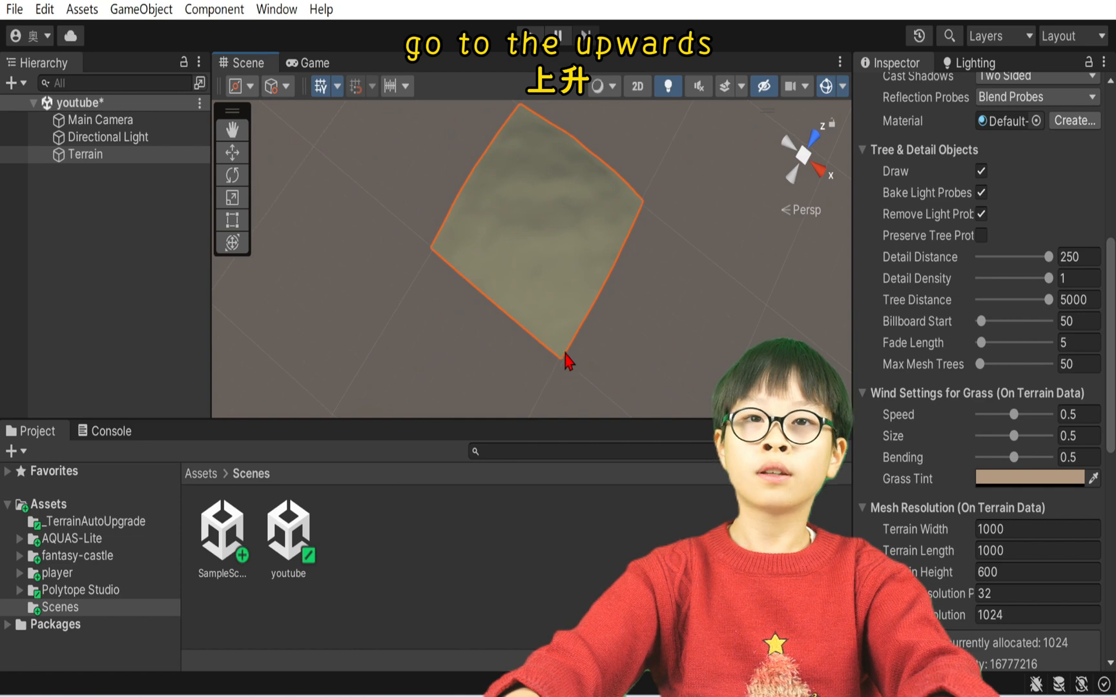
scroll(878, 150, up, 10)
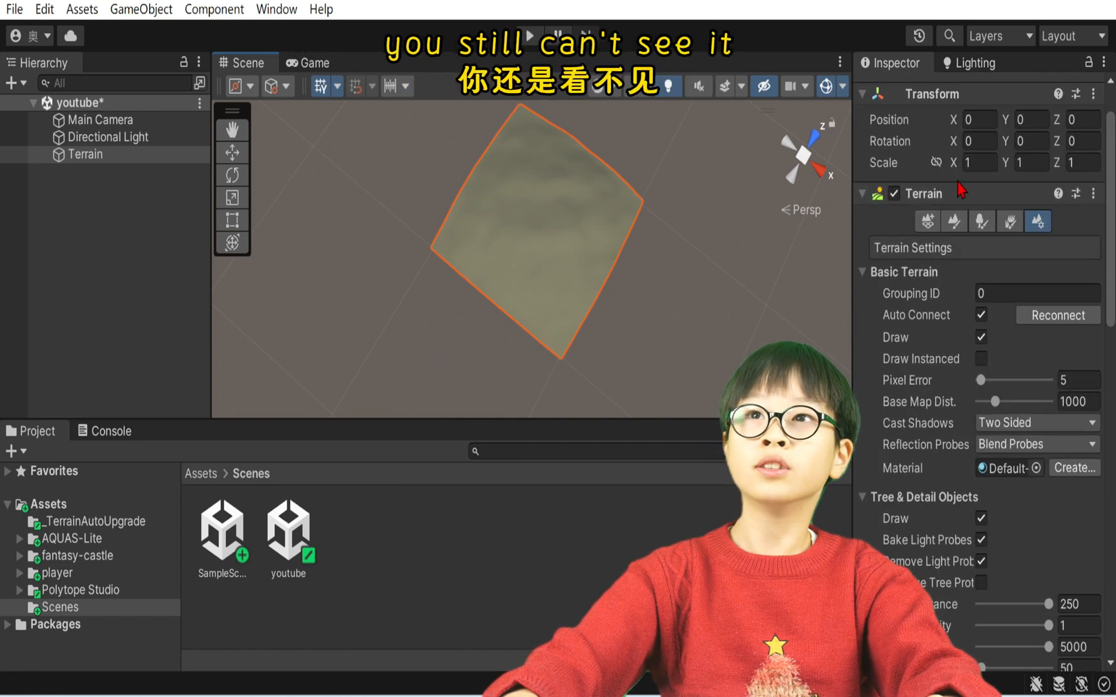
click(1011, 279)
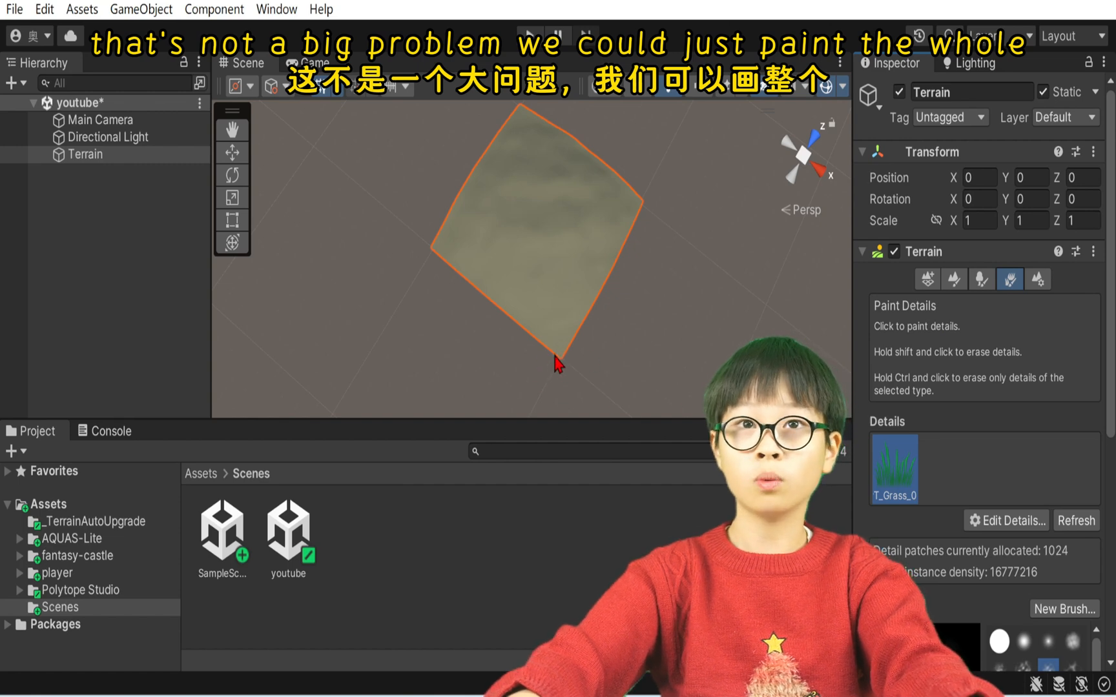
scroll(855, 424, down, 5)
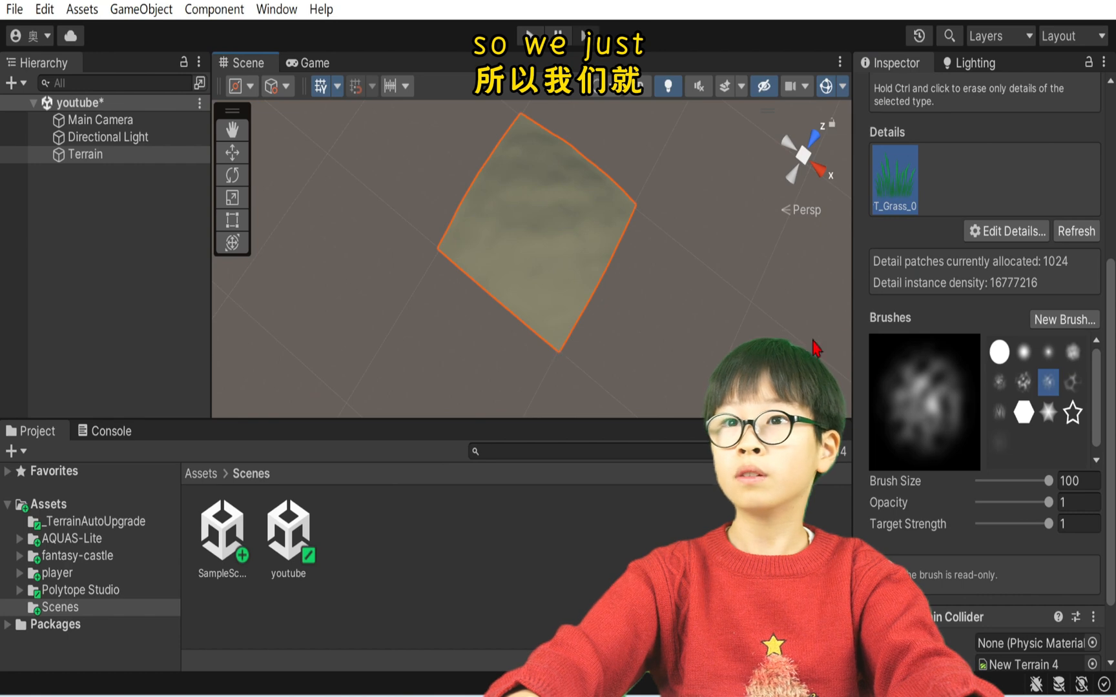
click(999, 352)
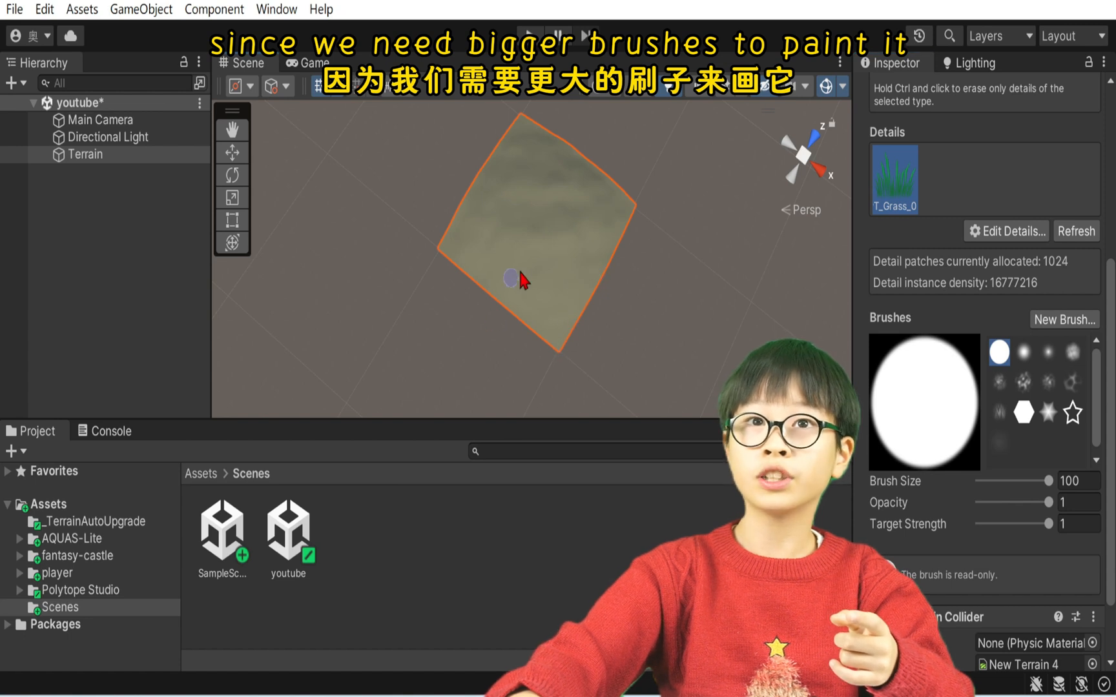
right_drag(478, 294, 715, 293)
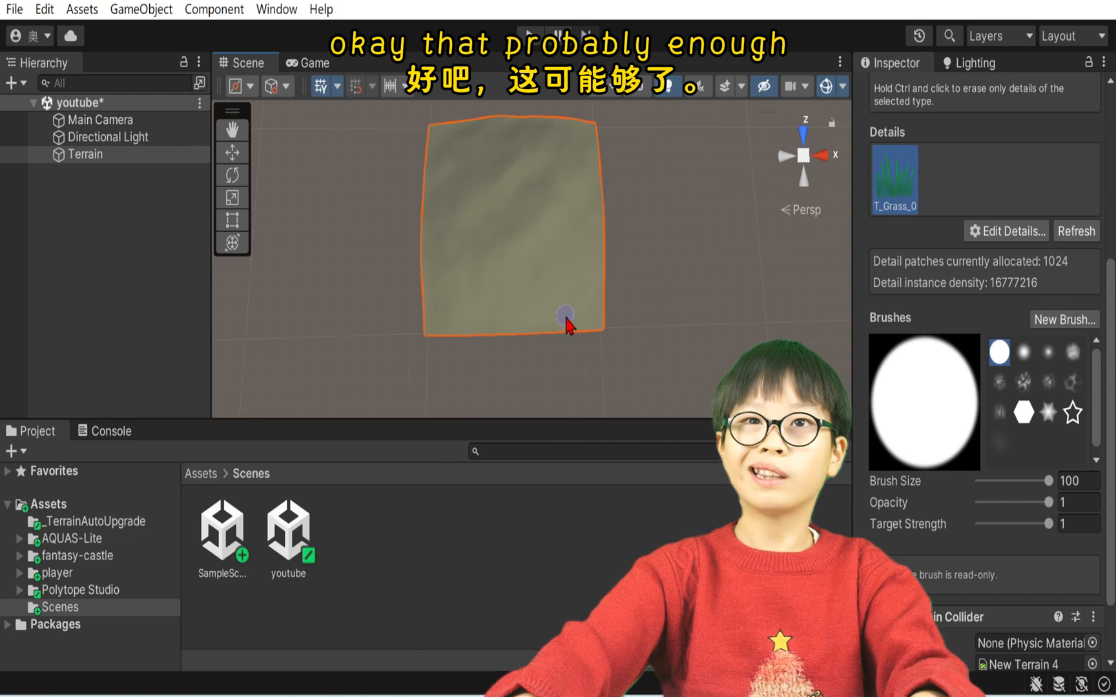
- Look for unpainted areas on the terrain up close and fill the large bare patch on the hill with grass
alt+drag(626, 342, 547, 307)
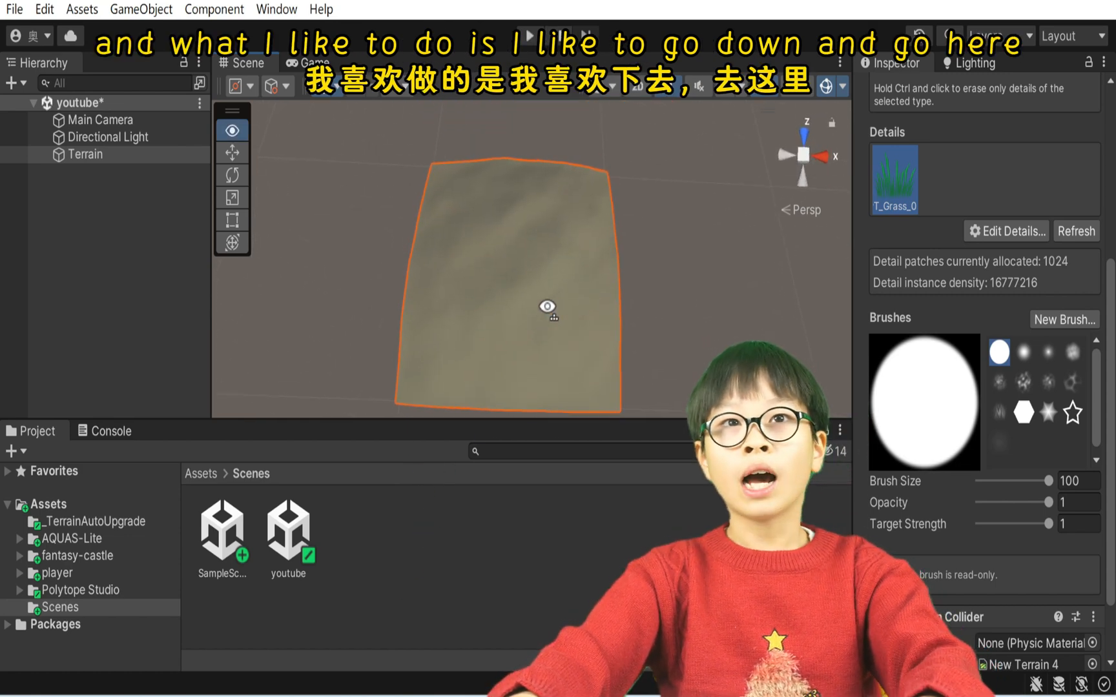
scroll(544, 315, up, 10)
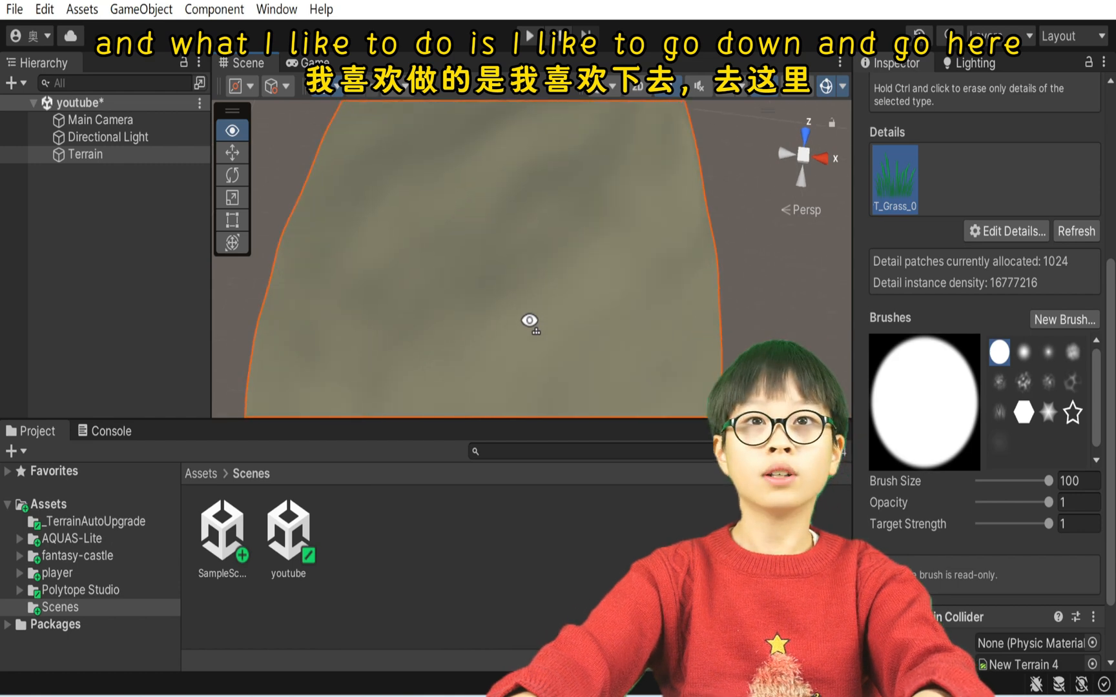
mouse_move(535, 321)
alt+mouse_down()
mouse_move(349, 262)
mouse_move(413, 292)
mouse_move(598, 207)
mouse_move(654, 145)
alt+mouse_up()
scroll(573, 194, down, 3)
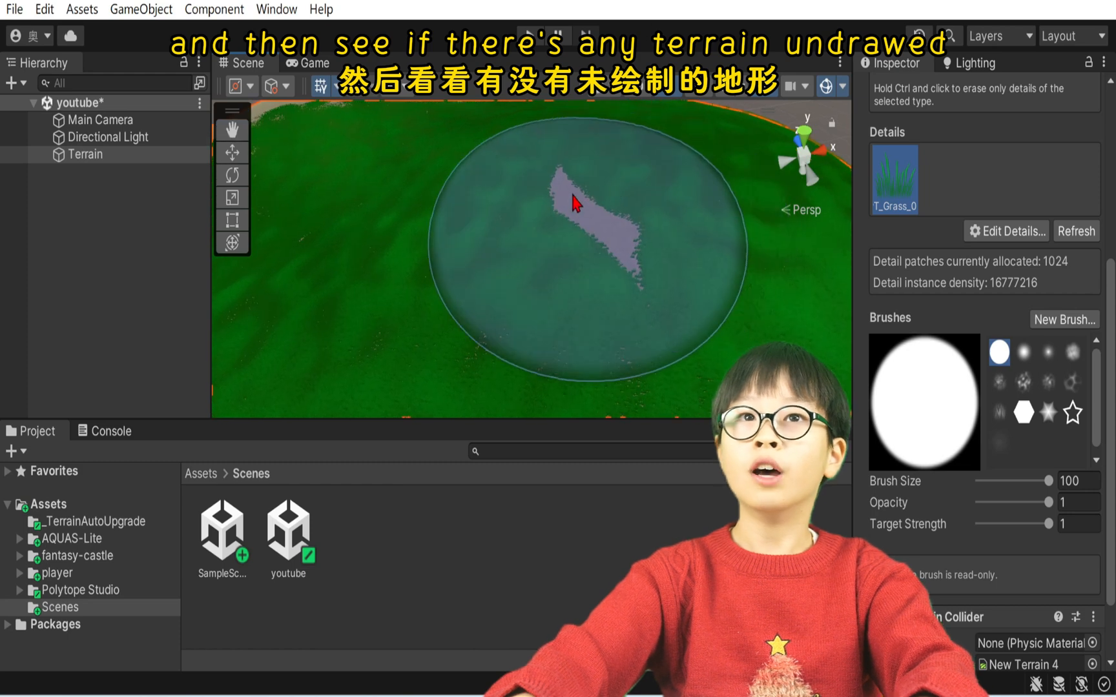
mouse_move(528, 304)
alt+mouse_down()
mouse_move(91, 243)
mouse_move(1112, 255)
alt+mouse_up()
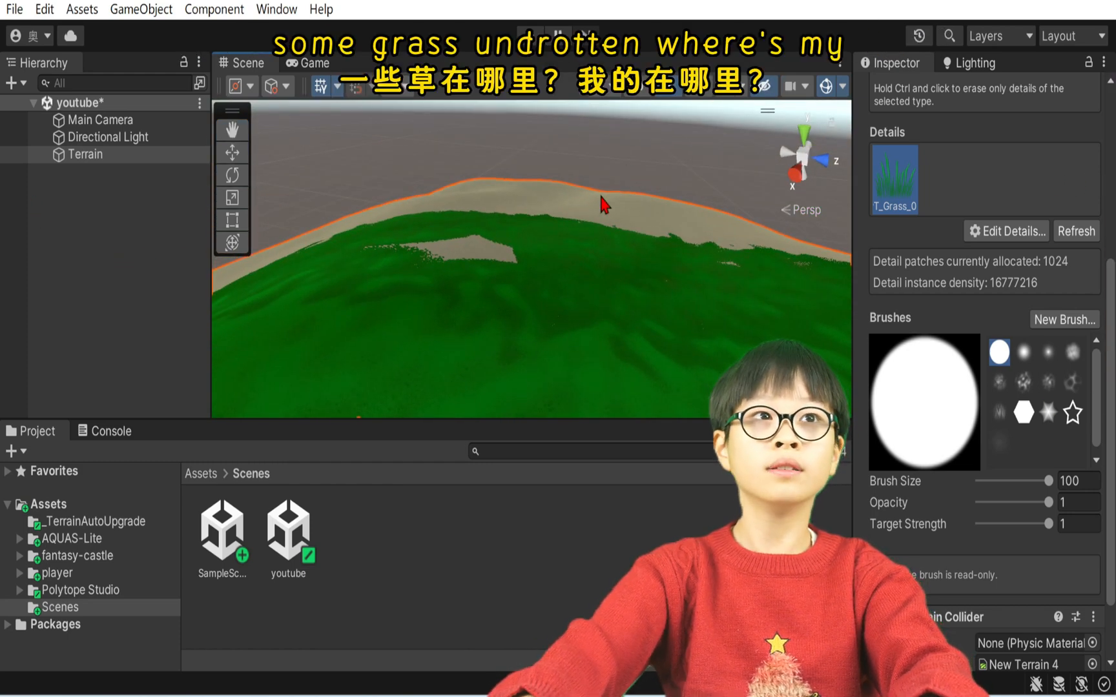
mouse_move(456, 257)
mouse_down()
mouse_move(433, 232)
mouse_move(294, 182)
mouse_move(399, 112)
mouse_move(660, 83)
mouse_move(620, 278)
mouse_move(581, 310)
mouse_up()
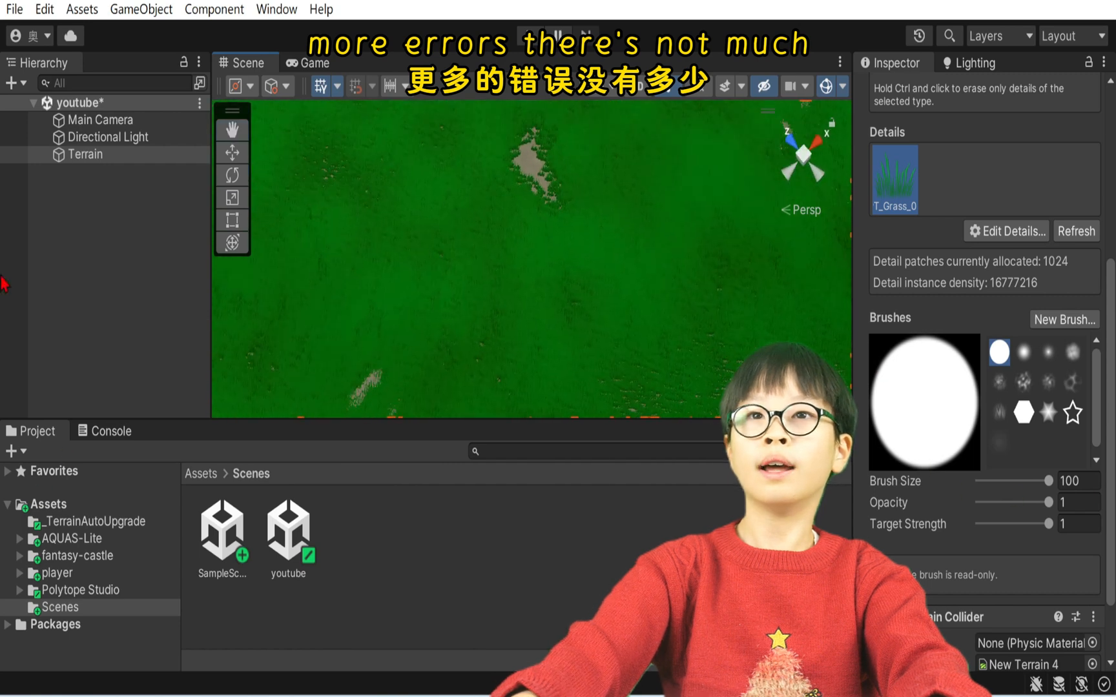
- Paint grass over the remaining small bare spots across the terrain
scroll(555, 187, up, 5)
alt+drag(735, 236, 500, 269)
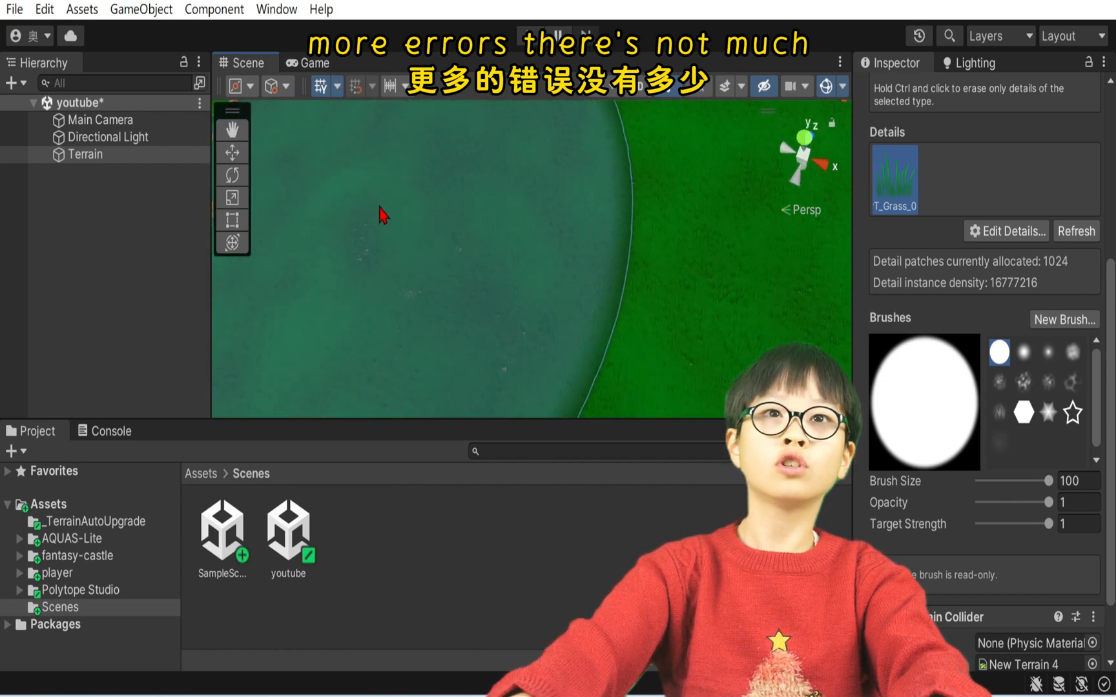
mouse_move(381, 215)
alt+mouse_down()
mouse_move(428, 207)
mouse_move(471, 588)
mouse_move(320, 655)
mouse_move(359, 171)
alt+mouse_up()
mouse_move(452, 220)
mouse_down()
mouse_move(562, 286)
mouse_move(429, 226)
mouse_move(592, 242)
mouse_move(592, 165)
mouse_move(573, 184)
mouse_move(593, 154)
mouse_move(291, 439)
mouse_move(116, 572)
mouse_move(180, 658)
mouse_move(262, 588)
mouse_move(615, 581)
mouse_move(4, 600)
mouse_move(646, 387)
mouse_move(463, 326)
mouse_move(399, 341)
mouse_move(187, 620)
mouse_move(304, 379)
mouse_move(435, 208)
mouse_move(439, 116)
mouse_move(261, 642)
mouse_up()
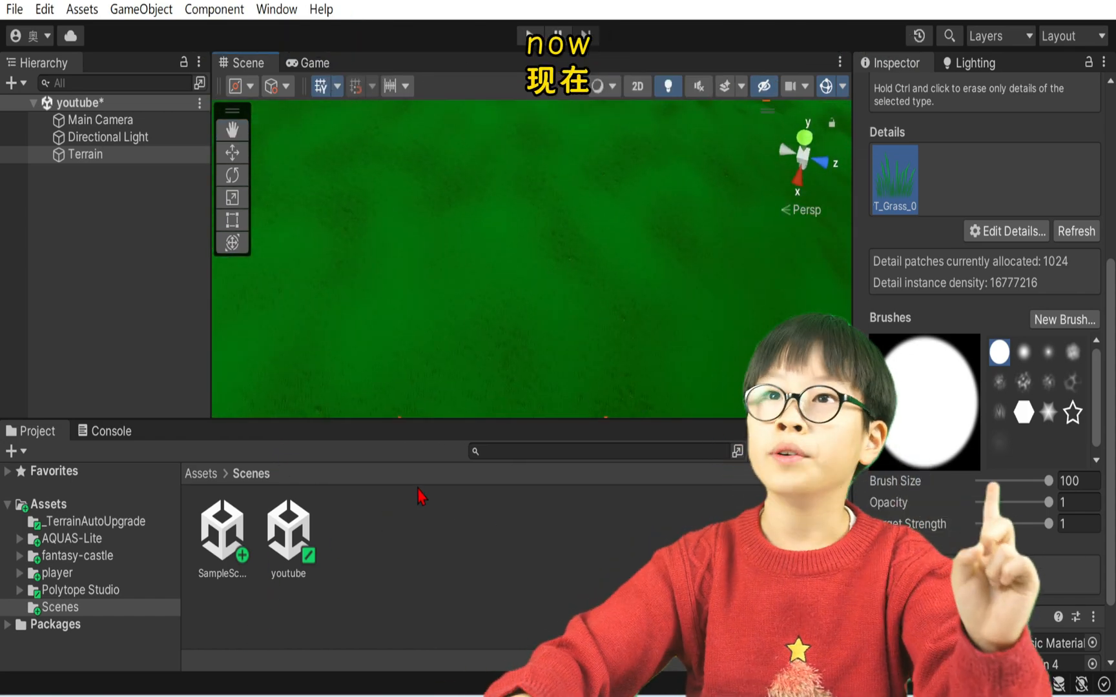
- Switch the terrain to the Paint Trees tool and start adding a new tree
alt+drag(471, 406, 147, 160)
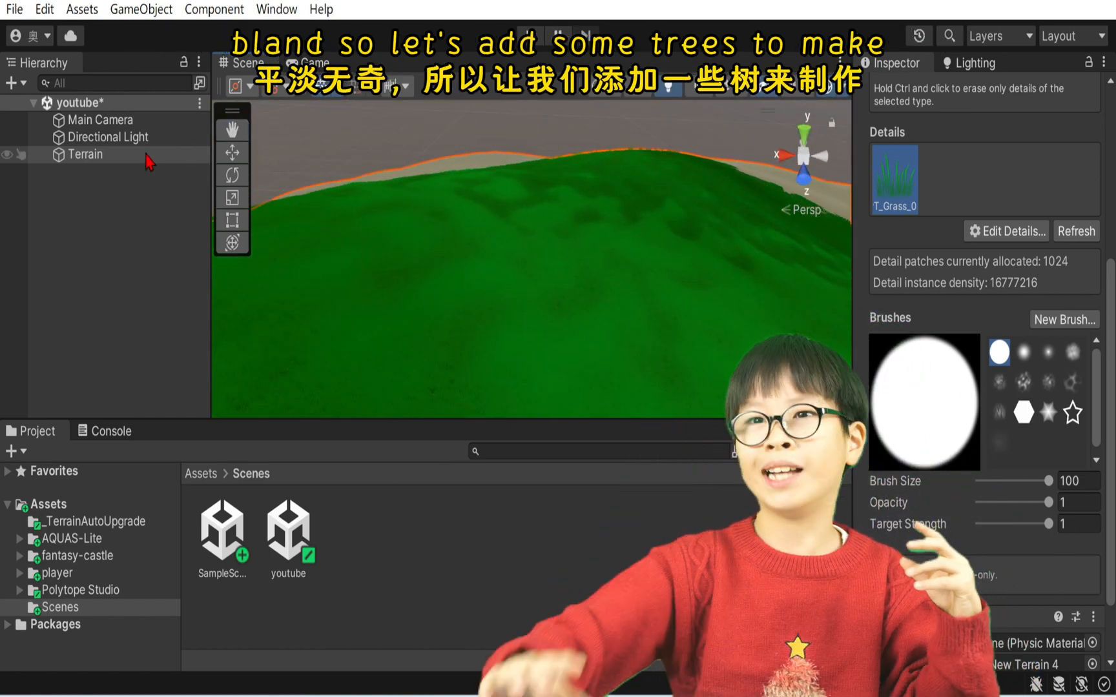
scroll(1017, 171, up, 5)
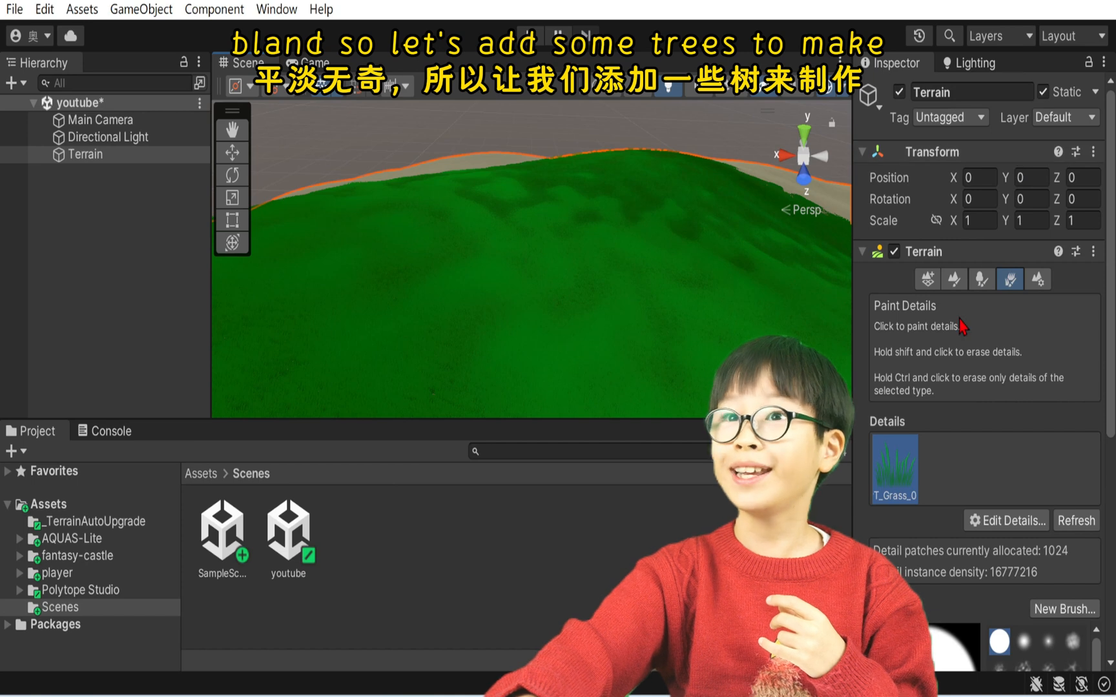
click(981, 279)
scroll(998, 420, down, 2)
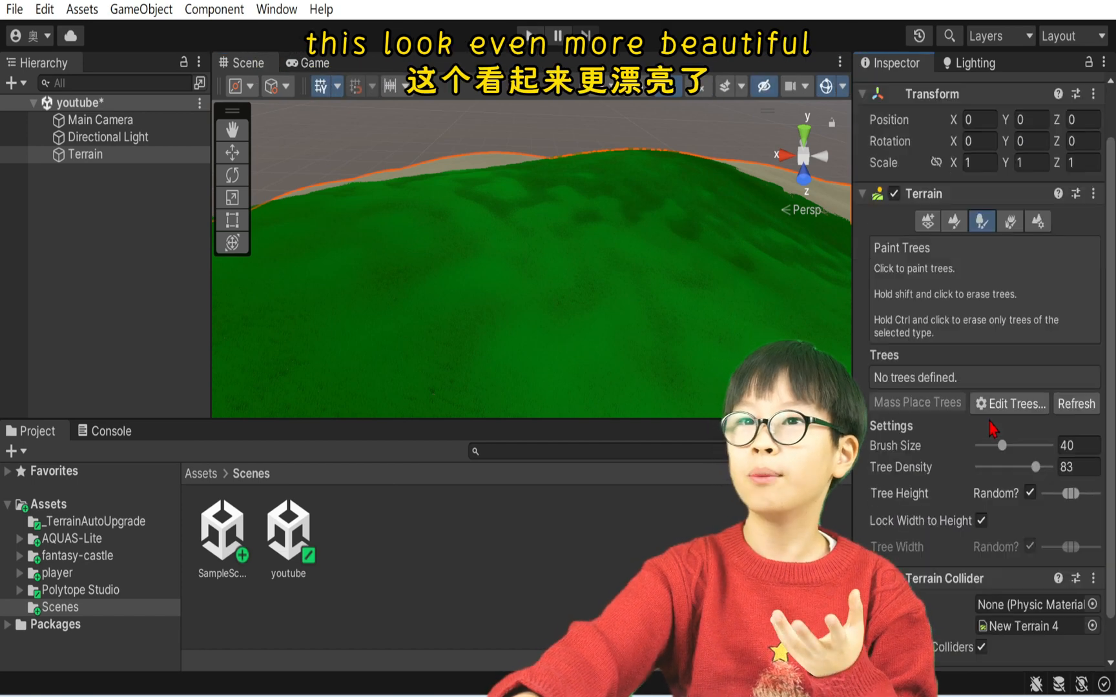
click(1023, 407)
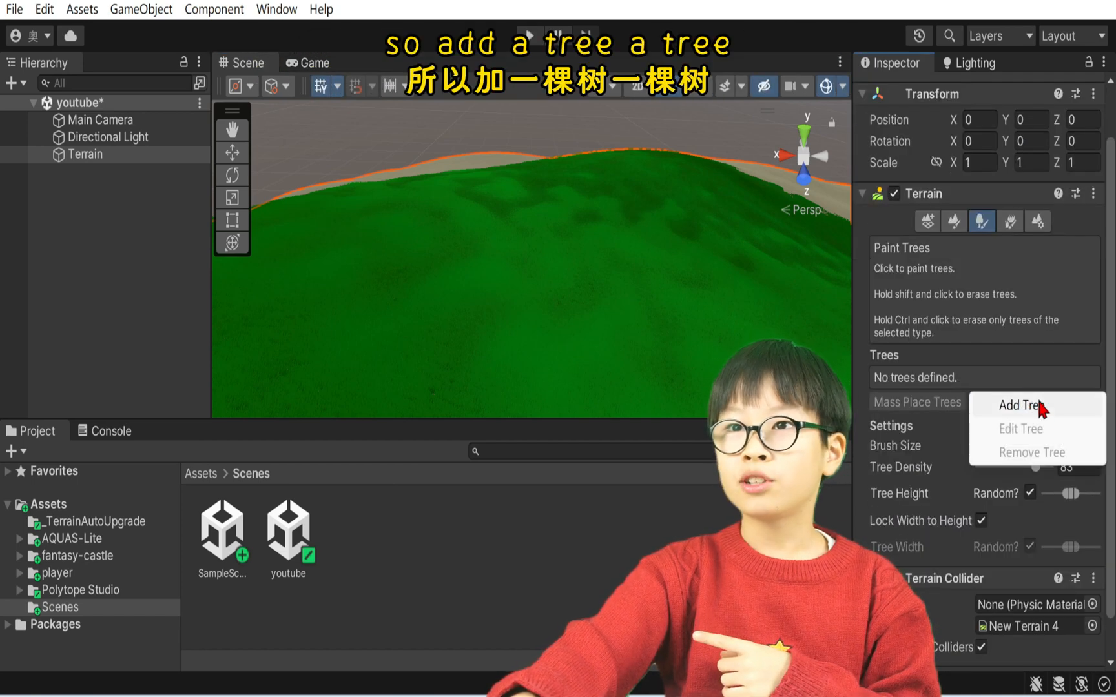
click(1043, 416)
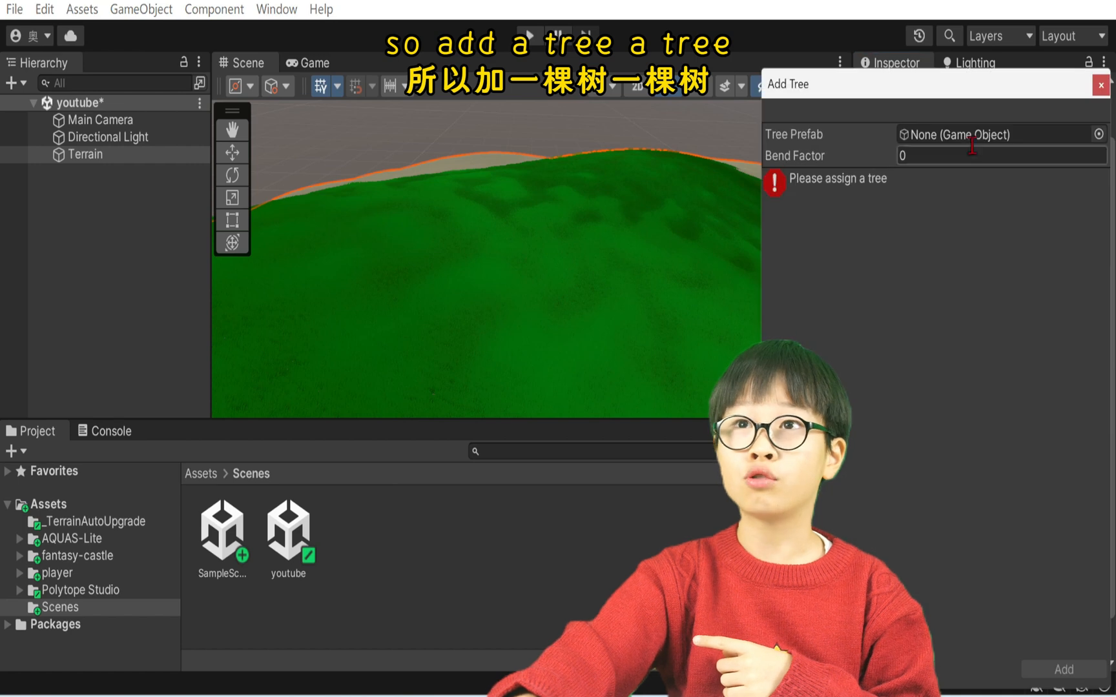
- Find the PT_Pine_Tree_03_green prefab among the available objects, assign it as the tree prefab and add it to the terrain's trees
click(1100, 134)
scroll(994, 355, down, 6)
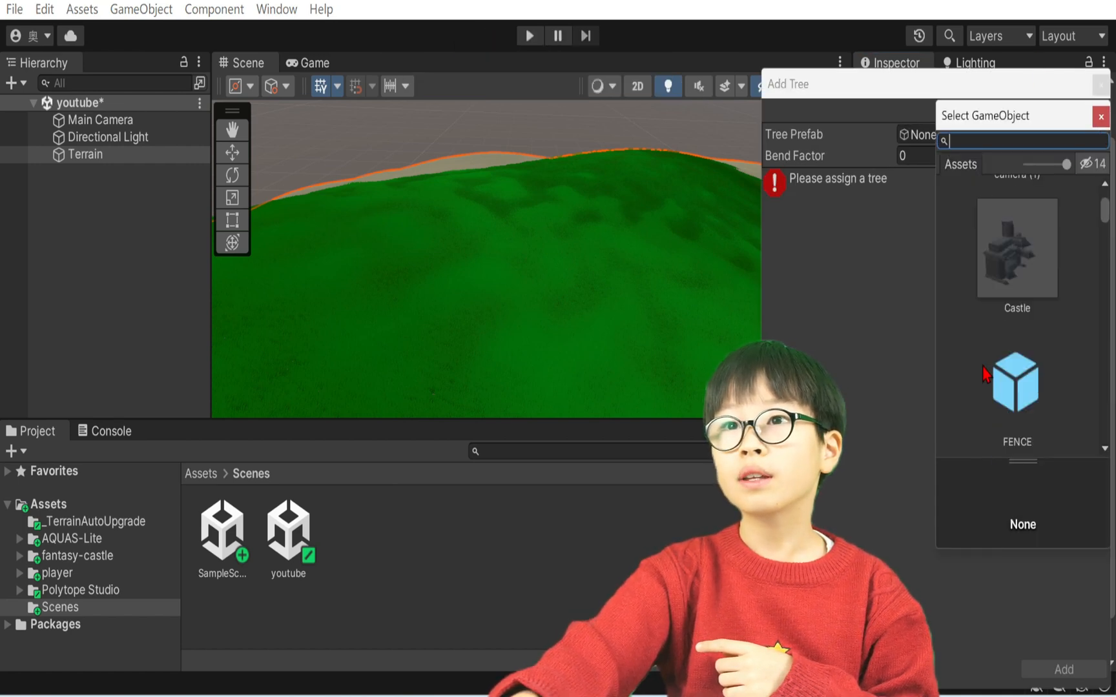
scroll(995, 359, down, 5)
scroll(997, 352, up, 3)
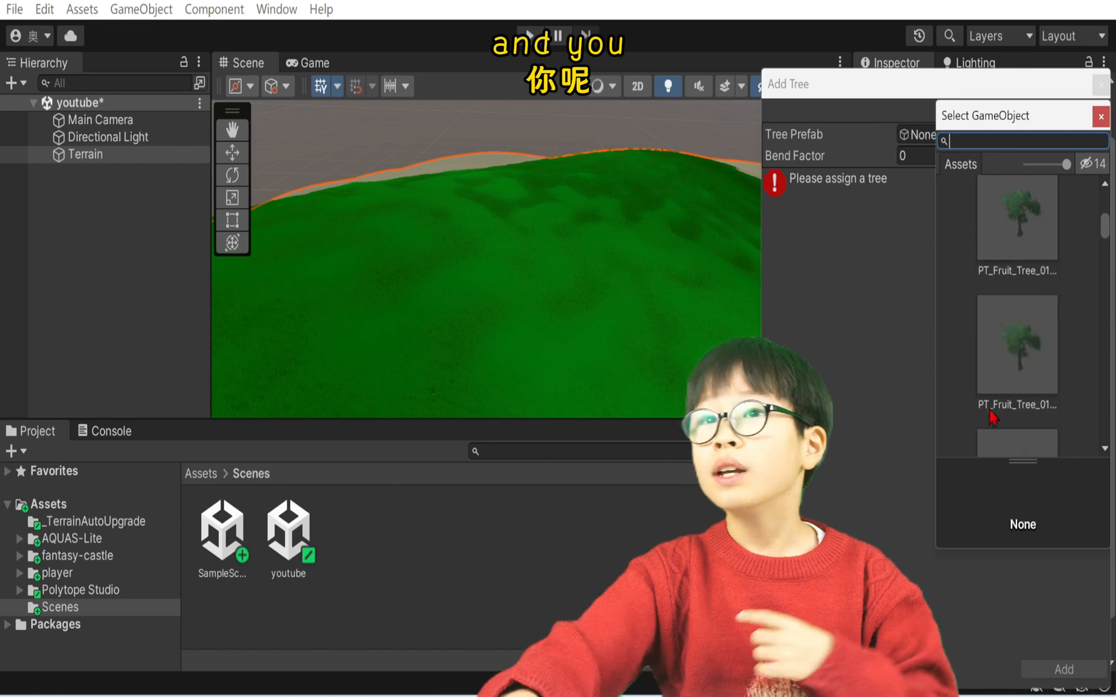
scroll(1039, 317, down, 2)
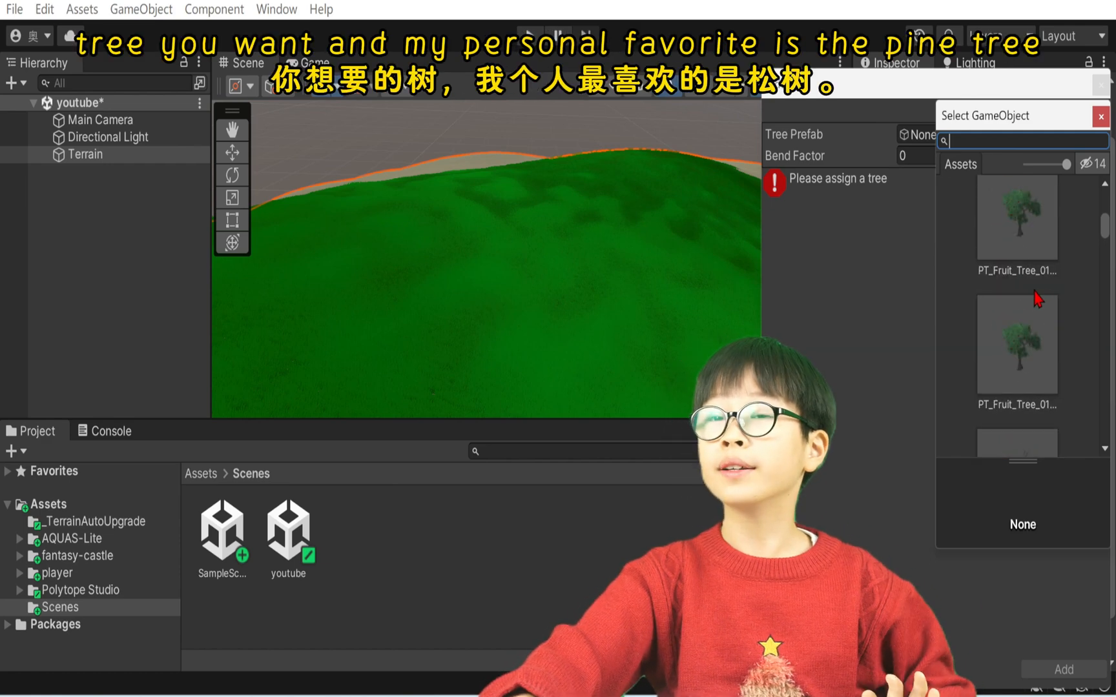
scroll(1030, 307, down, 4)
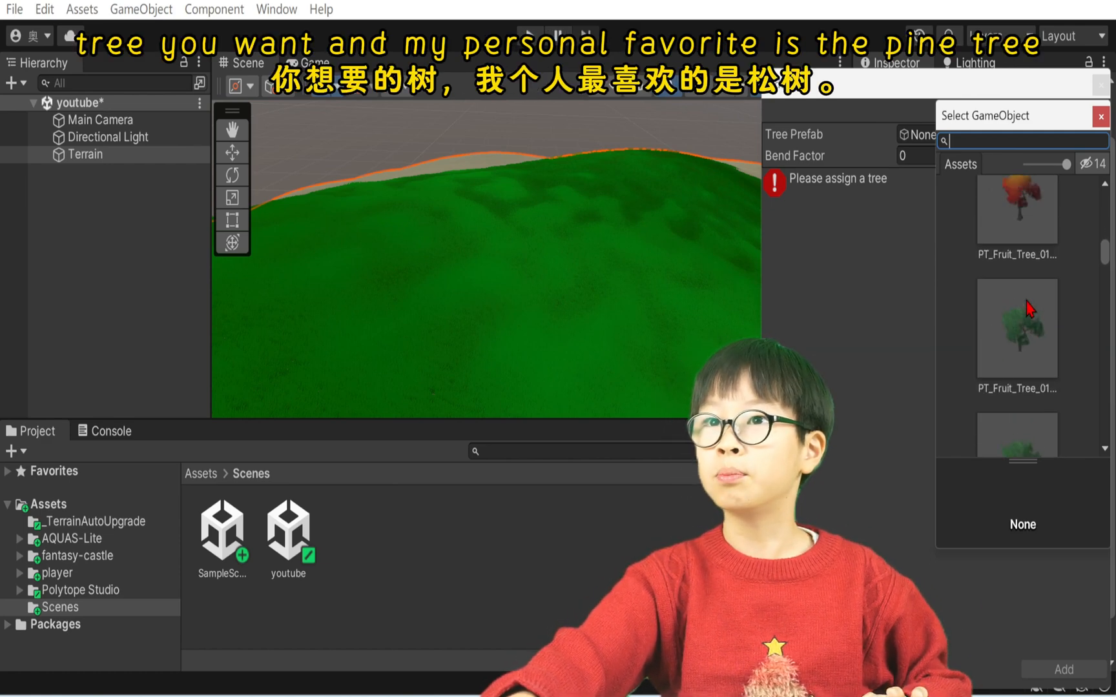
scroll(1030, 309, down, 6)
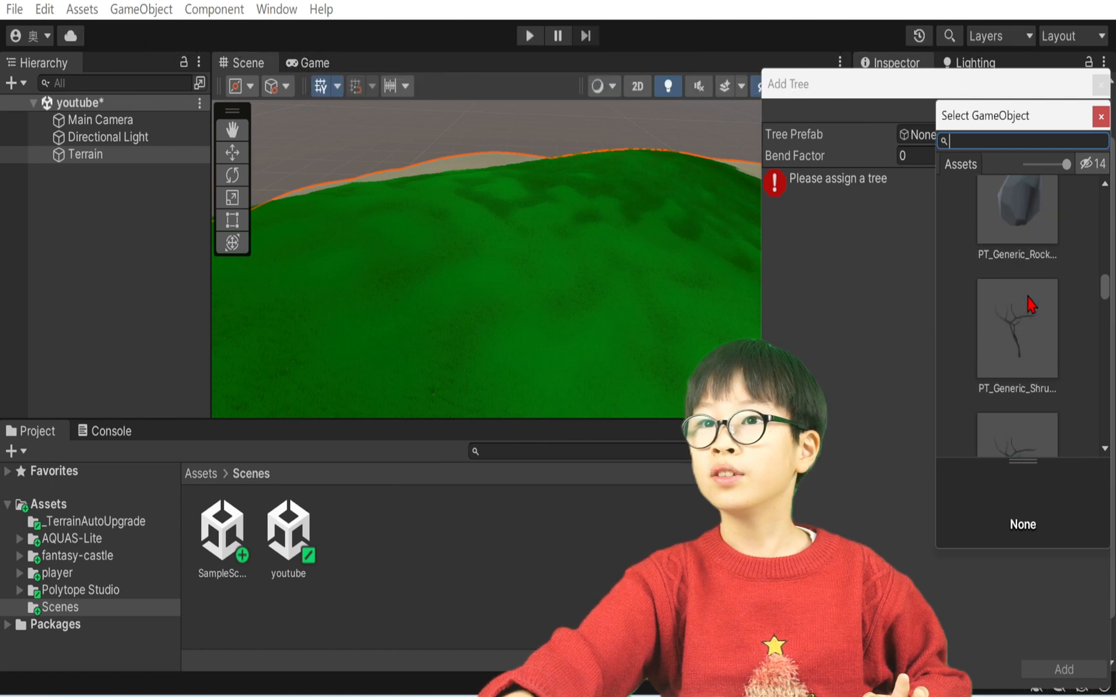
scroll(1032, 316, down, 6)
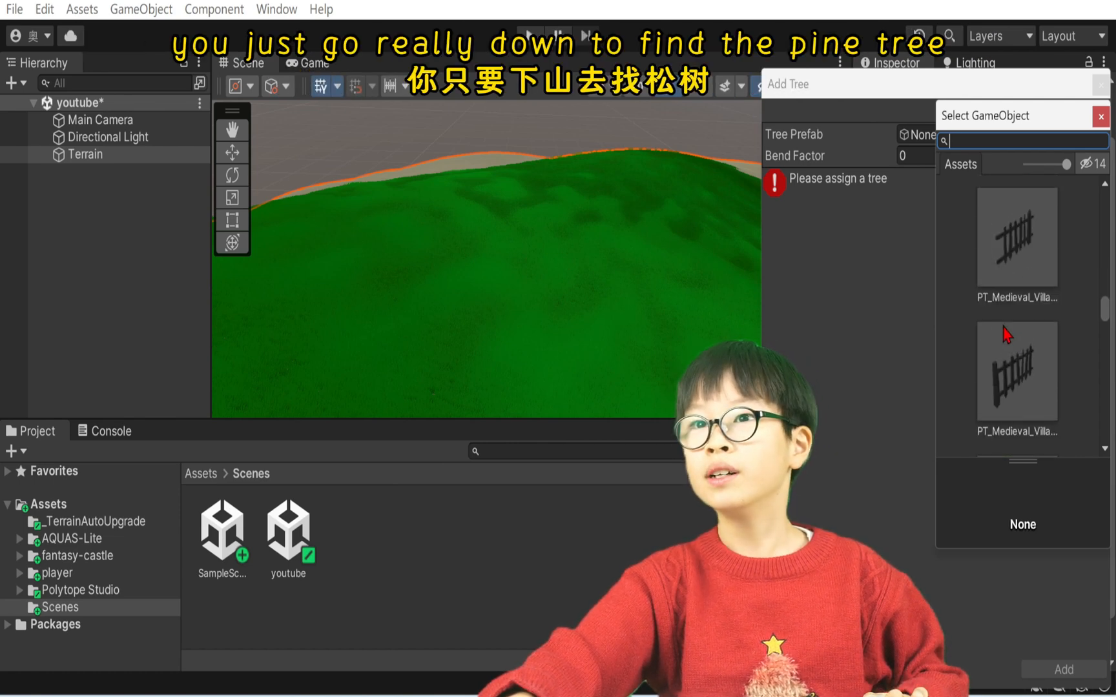
scroll(1005, 326, down, 6)
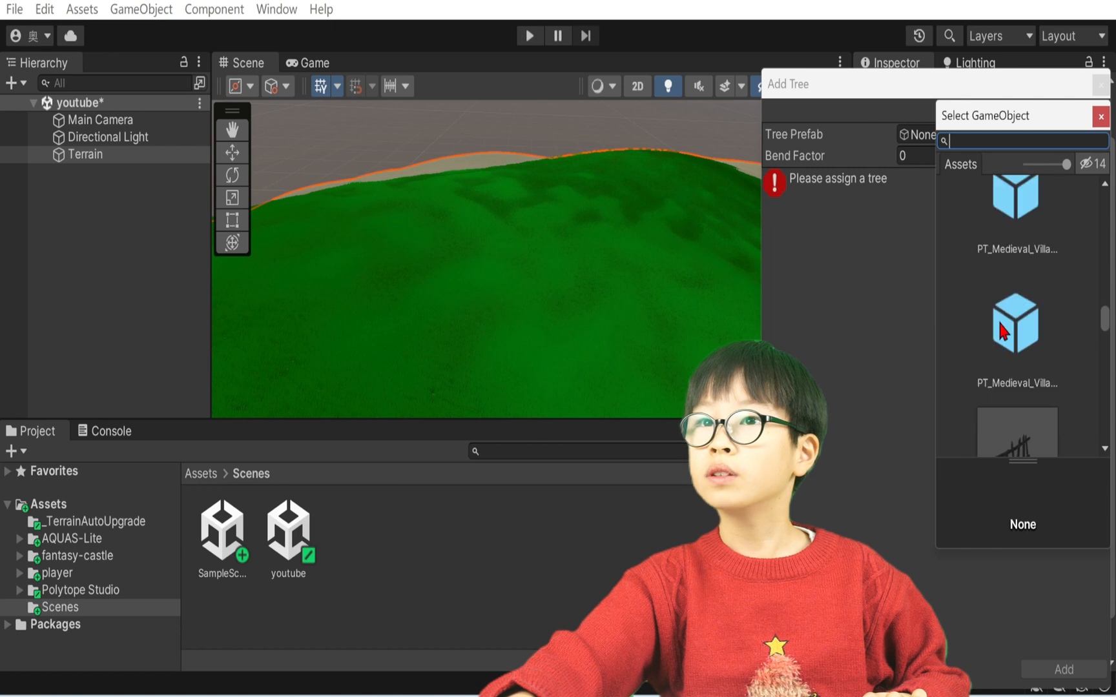
scroll(1011, 316, down, 6)
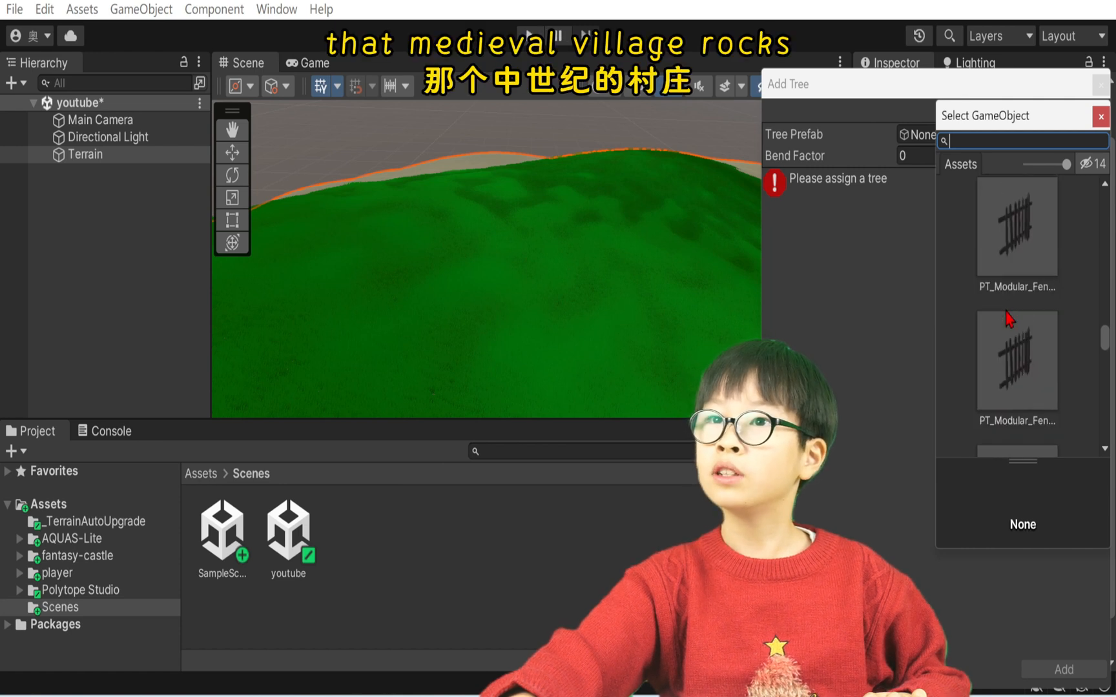
scroll(1009, 317, down, 7)
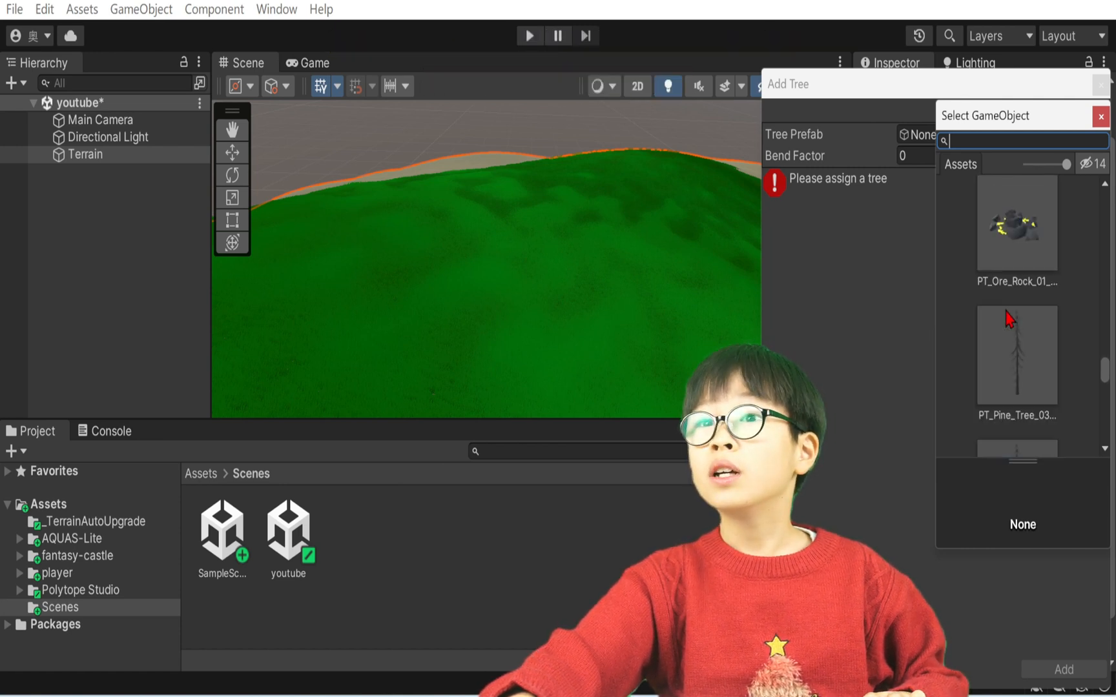
scroll(1008, 329, down, 2)
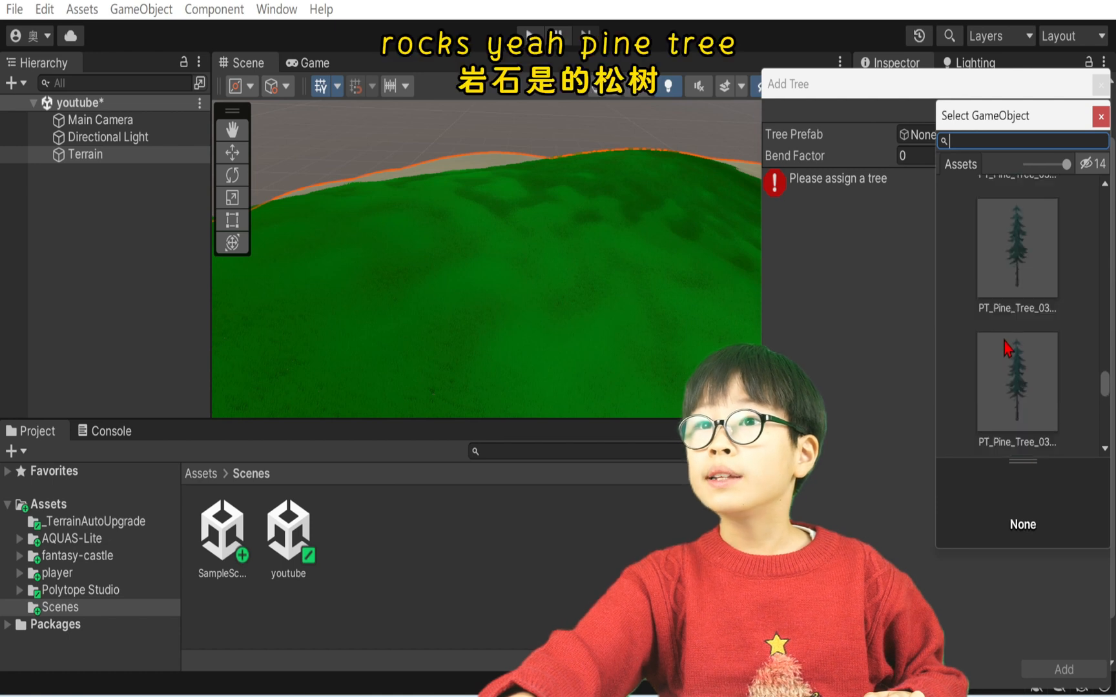
click(1011, 389)
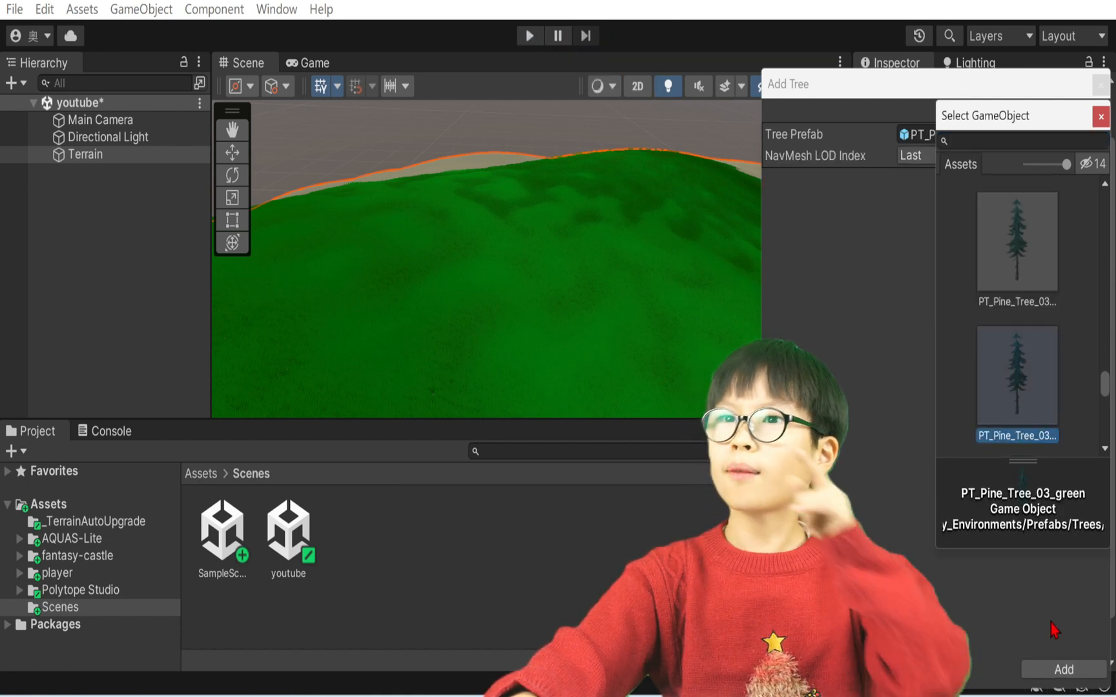
click(1063, 669)
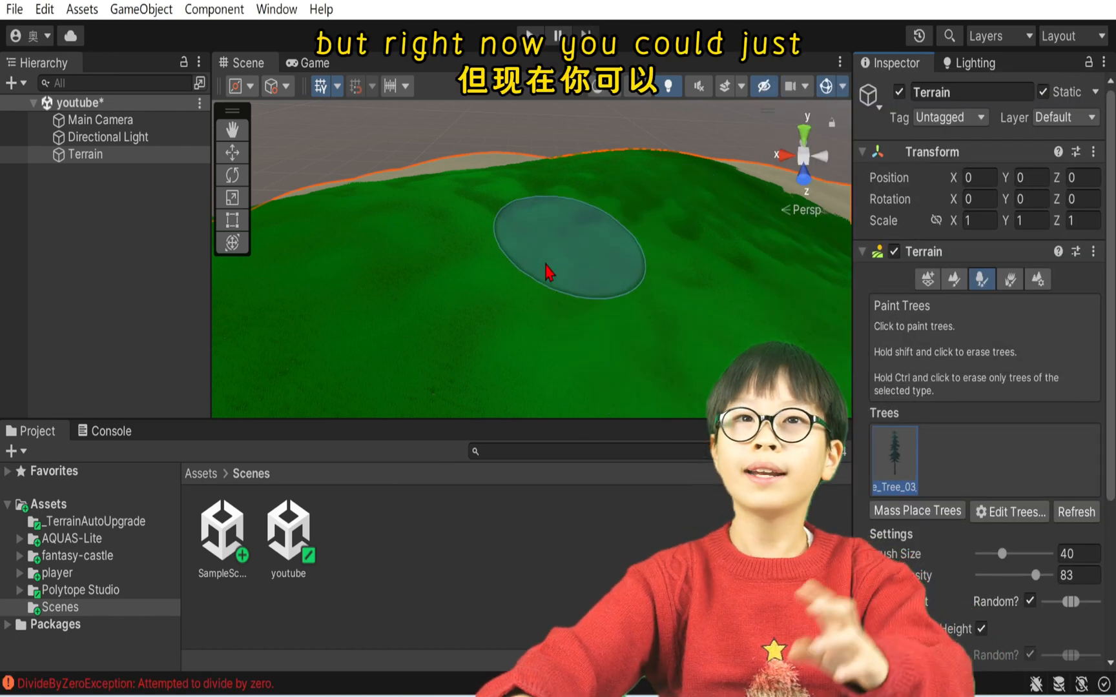
- Try painting a cluster of pine trees across the hill with brush size 40 and density 83, and undo it
mouse_move(558, 294)
mouse_down()
mouse_move(668, 294)
mouse_move(759, 349)
mouse_up()
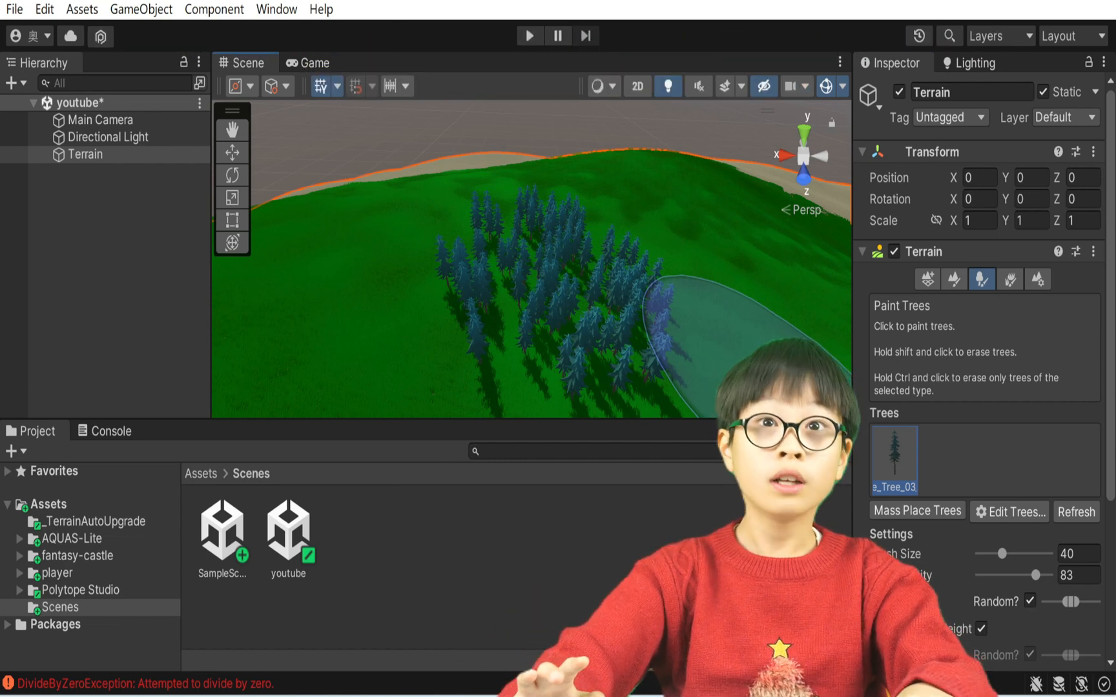
key(ctrl+z)
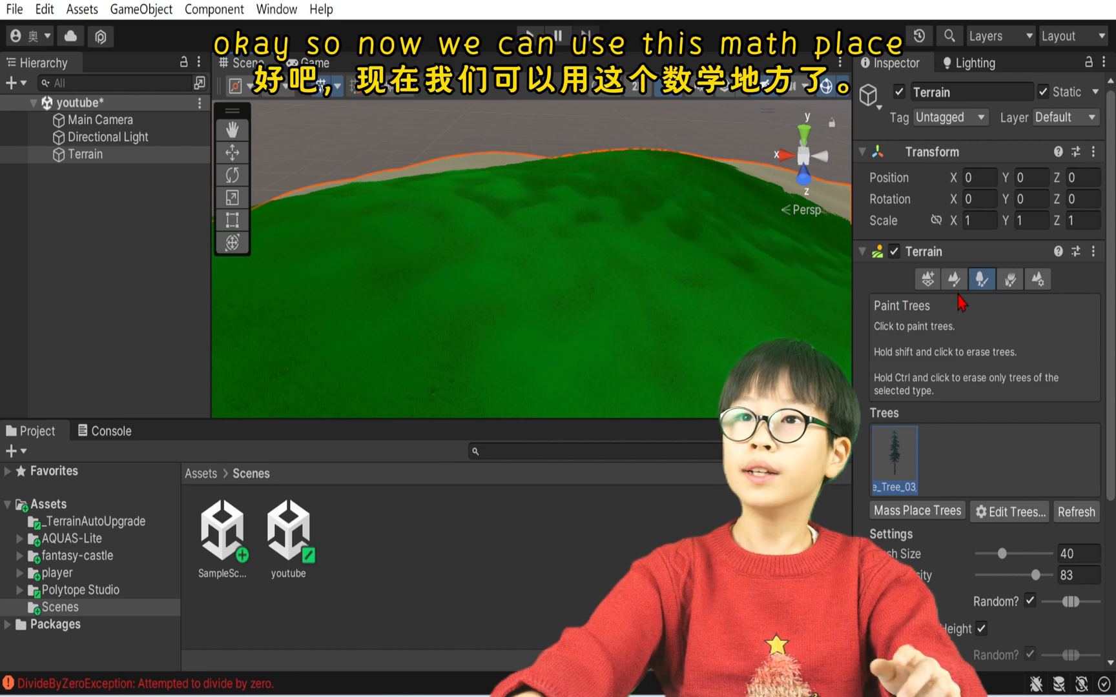
- Mass place 2500 pine trees over the terrain, keeping existing trees
click(900, 511)
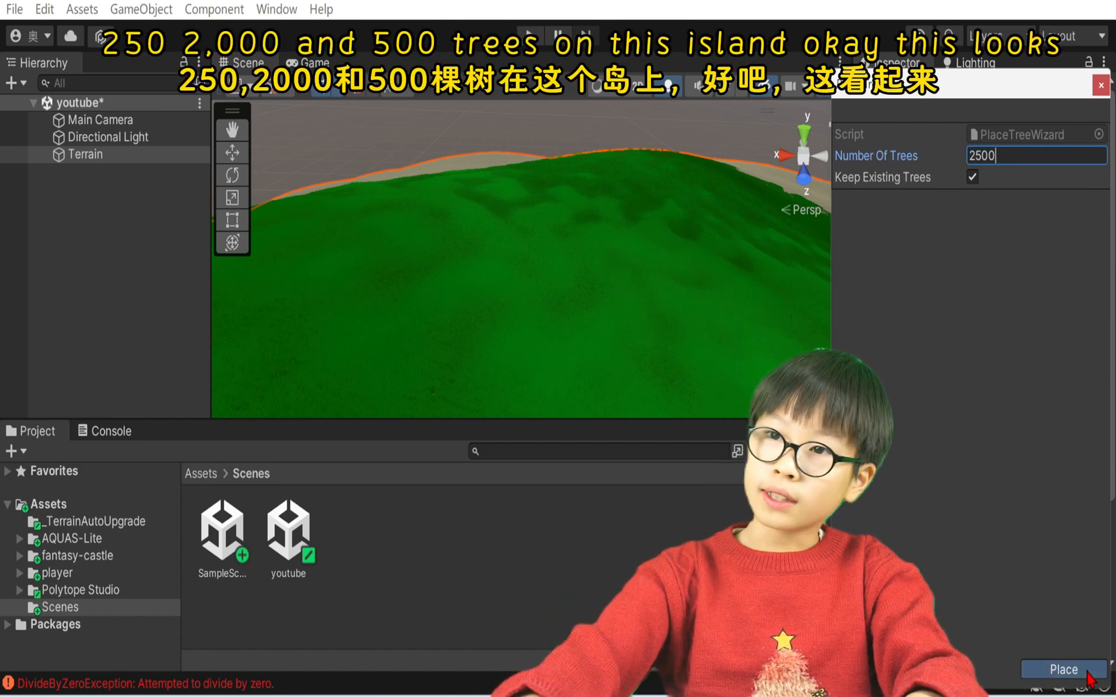
click(1087, 673)
mouse_move(764, 317)
right_down()
mouse_move(176, 286)
mouse_move(224, 244)
mouse_move(200, 323)
mouse_move(103, 466)
mouse_move(204, 450)
mouse_move(215, 285)
mouse_move(244, 333)
right_up()
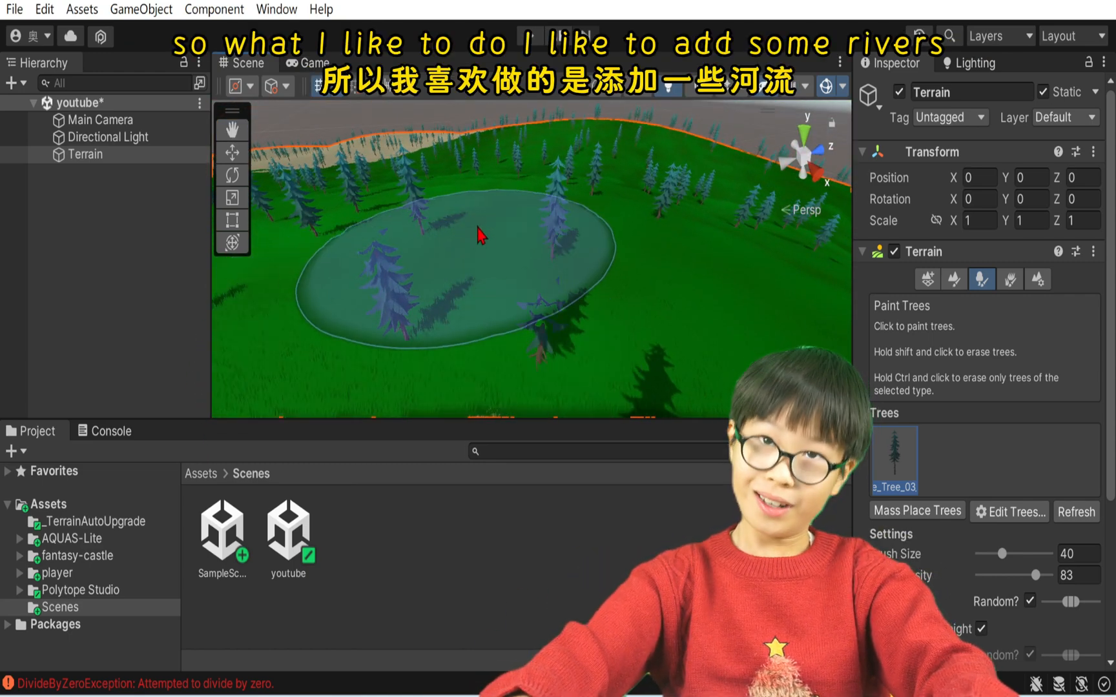
- Lower the terrain in the clearing between the trees into a pond pit, using Raise or Lower Terrain with brush size 18 and opacity 26
mouse_move(481, 232)
right_down()
mouse_move(373, 294)
mouse_move(116, 332)
mouse_move(105, 377)
right_up()
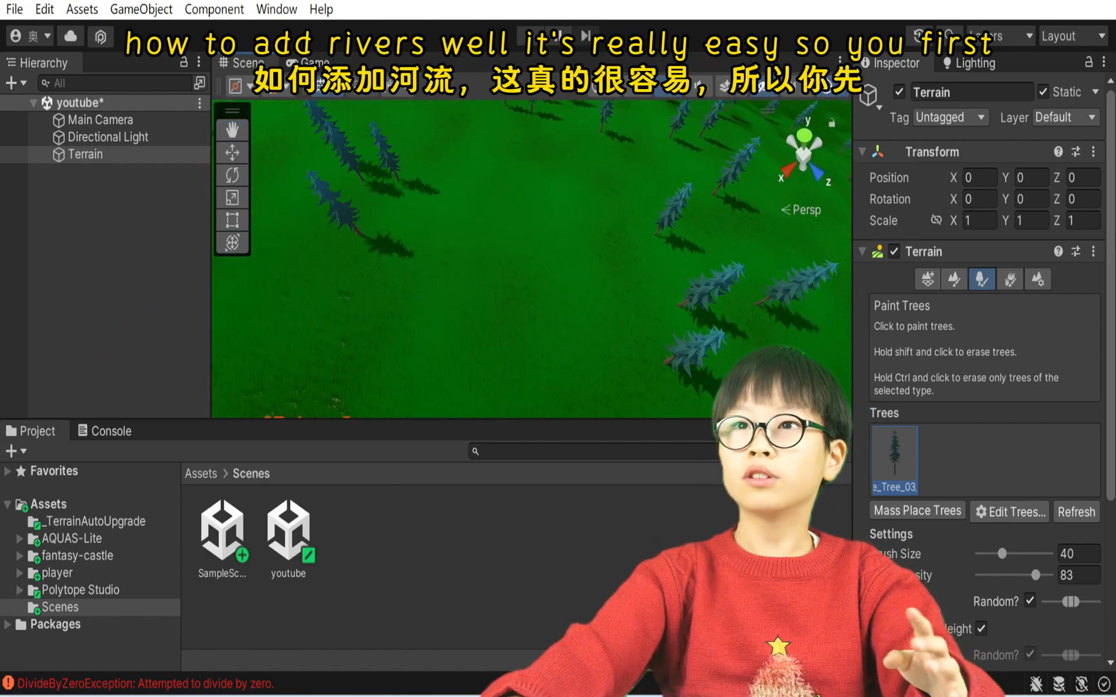
click(954, 283)
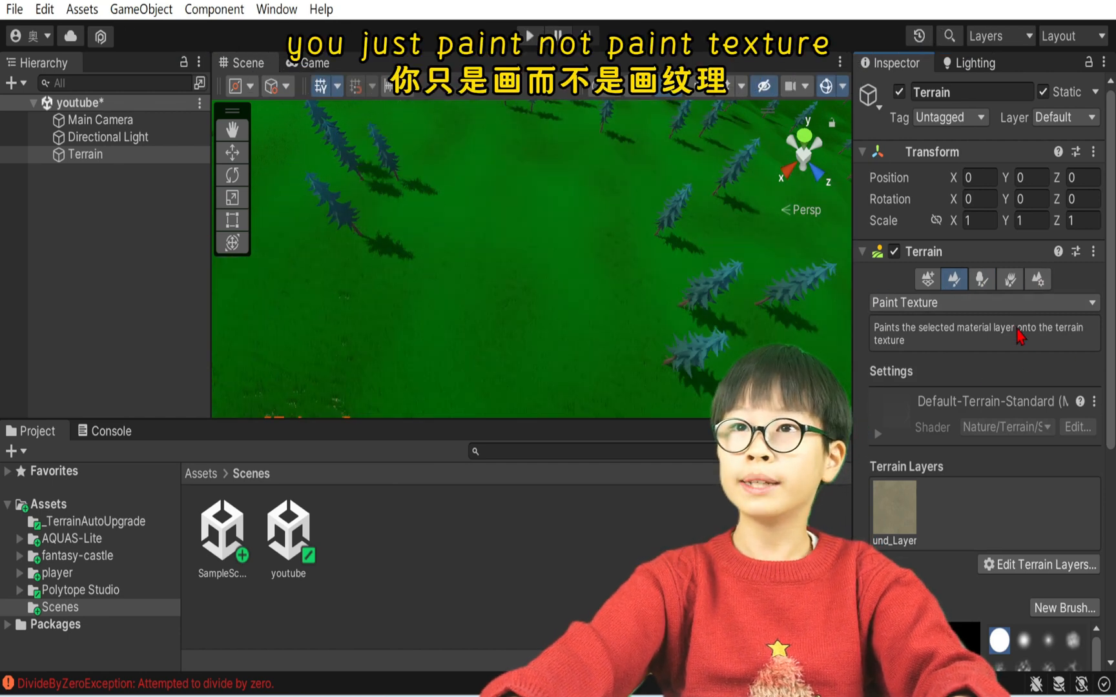
click(1020, 302)
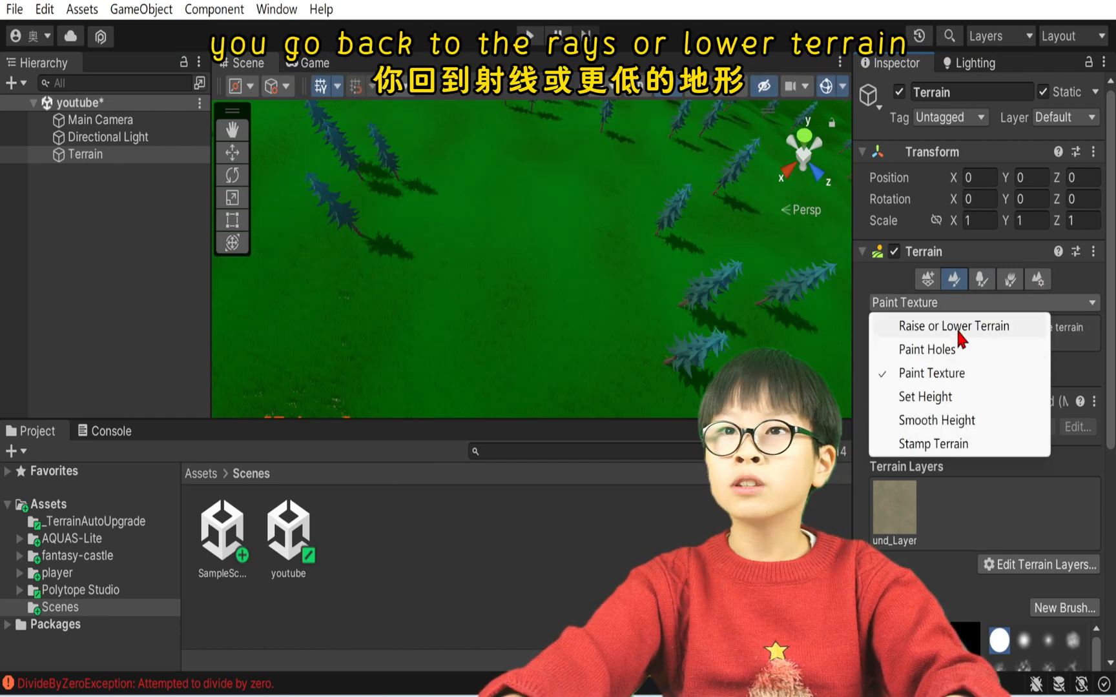
click(960, 328)
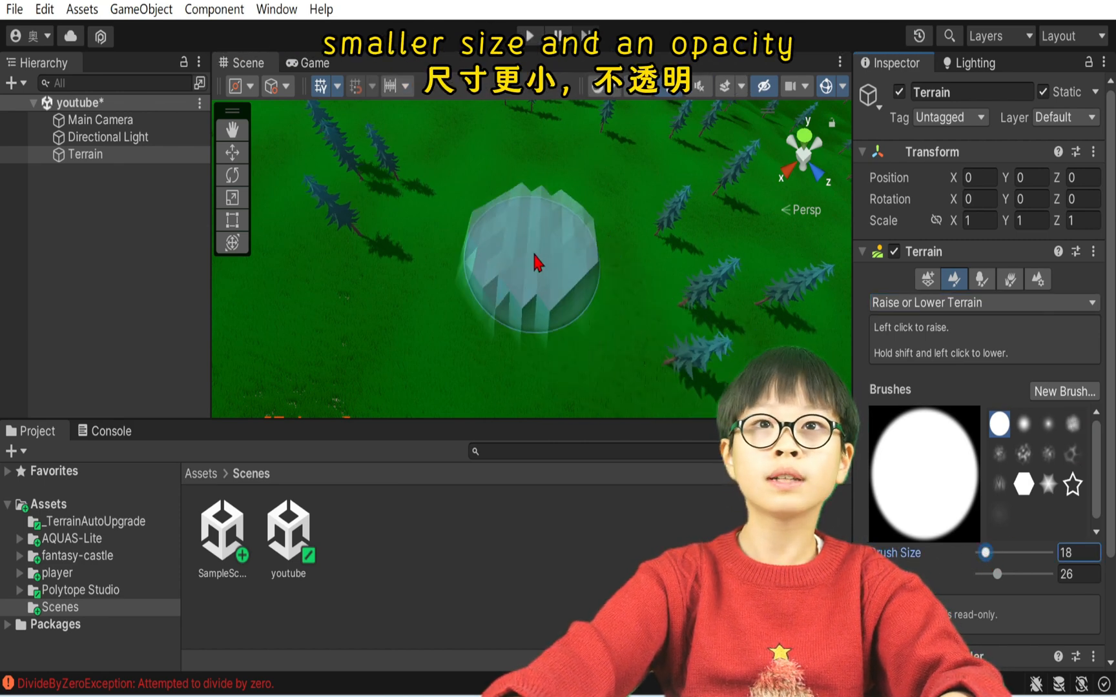
click(533, 265)
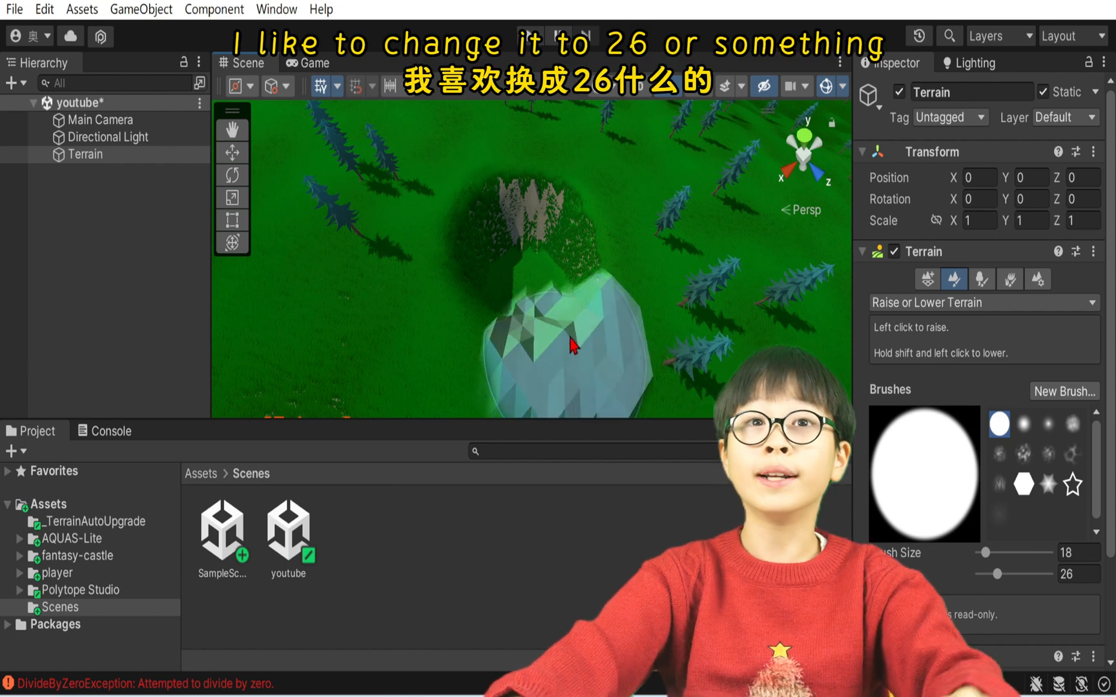
- Erase the grass inside and around the pit with the Paint Details tool
alt+drag(548, 252, 531, 379)
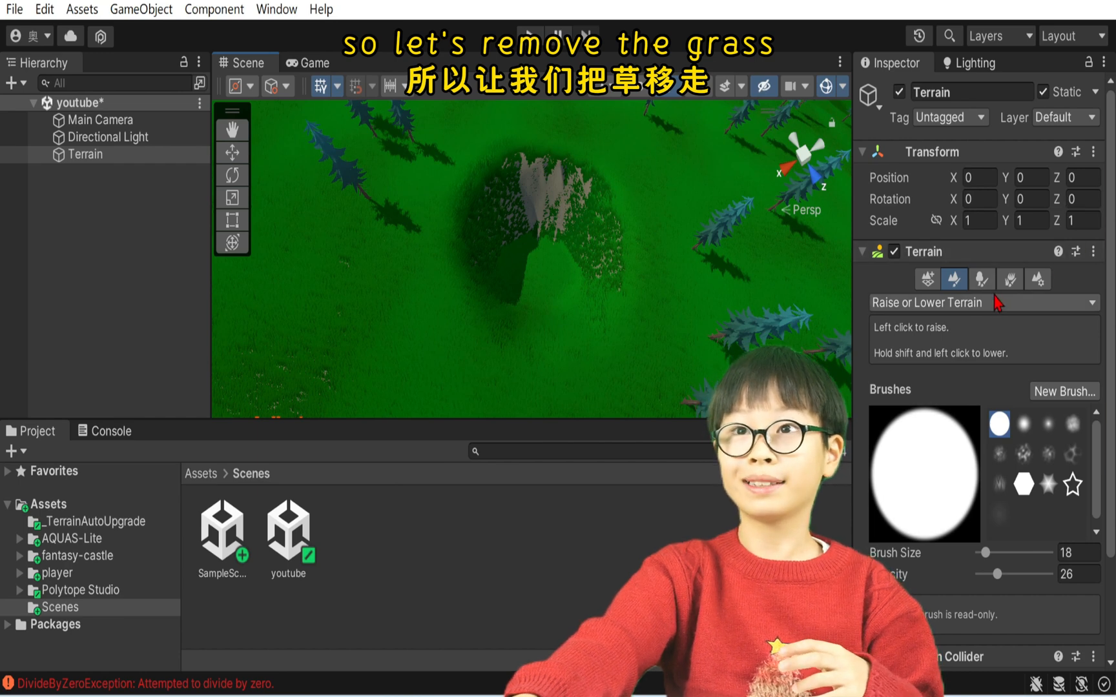
click(1009, 279)
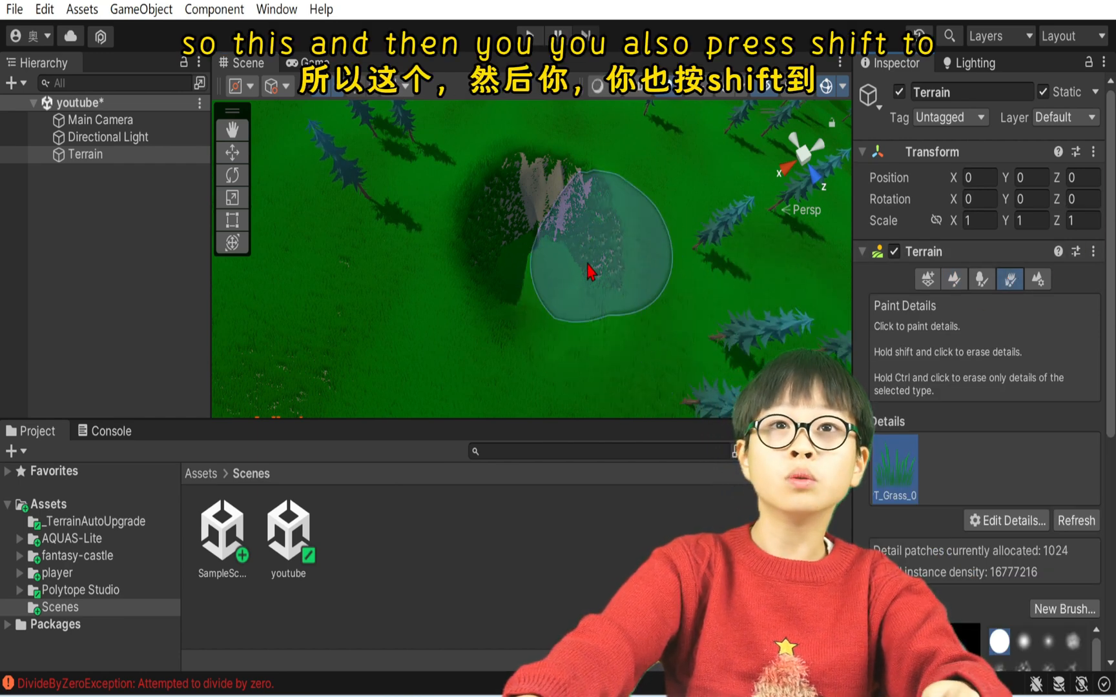
mouse_move(493, 288)
shift+mouse_down()
mouse_move(531, 268)
mouse_move(545, 243)
mouse_move(524, 228)
mouse_move(559, 256)
mouse_move(535, 287)
mouse_move(532, 254)
mouse_move(502, 289)
mouse_move(563, 262)
shift+mouse_up()
mouse_move(636, 373)
right_down()
mouse_move(613, 371)
mouse_move(623, 381)
right_up()
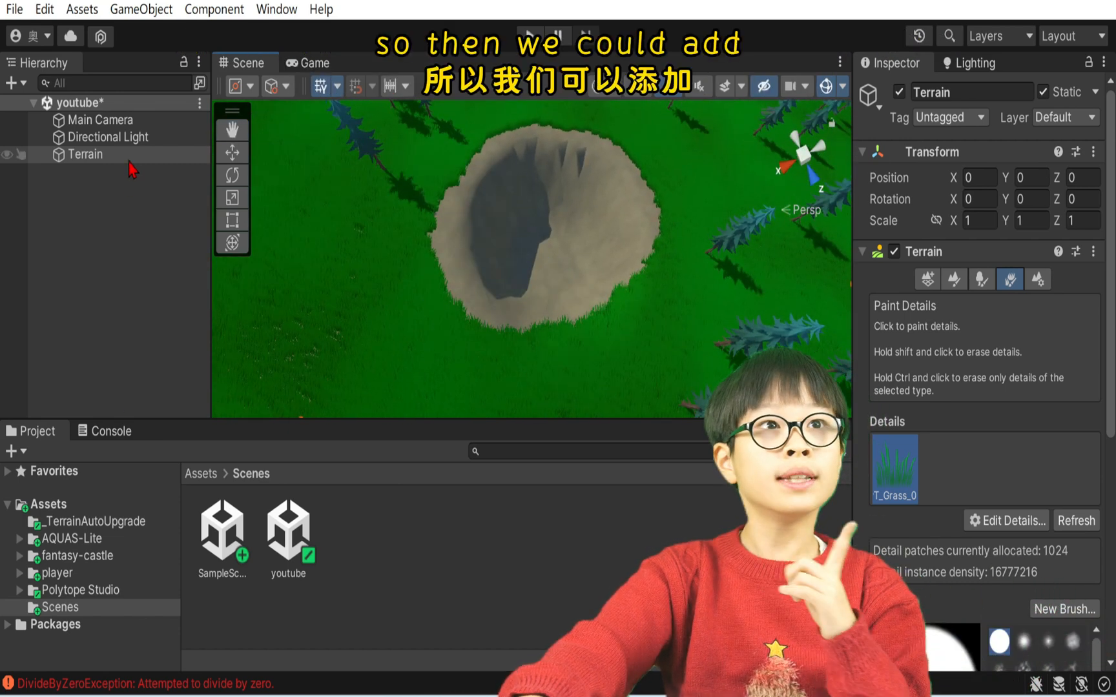
- Place the WaterPlane prefab from the AQUAS-Lite Prefabs folder into the pit
click(129, 539)
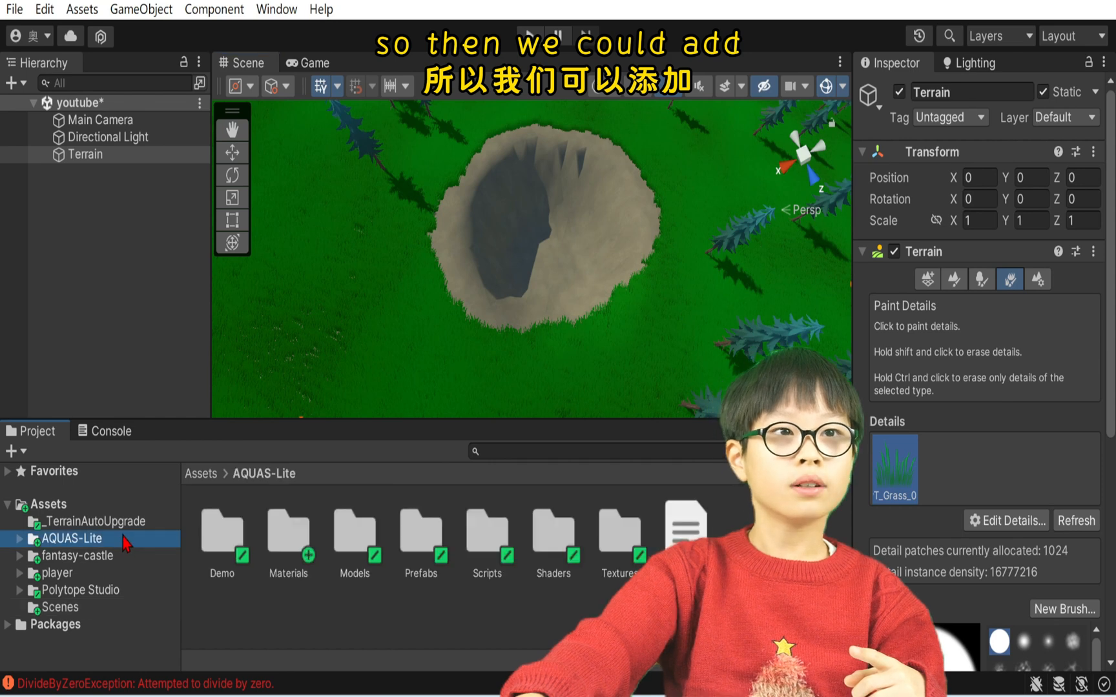
double_click(421, 536)
drag(222, 555, 533, 283)
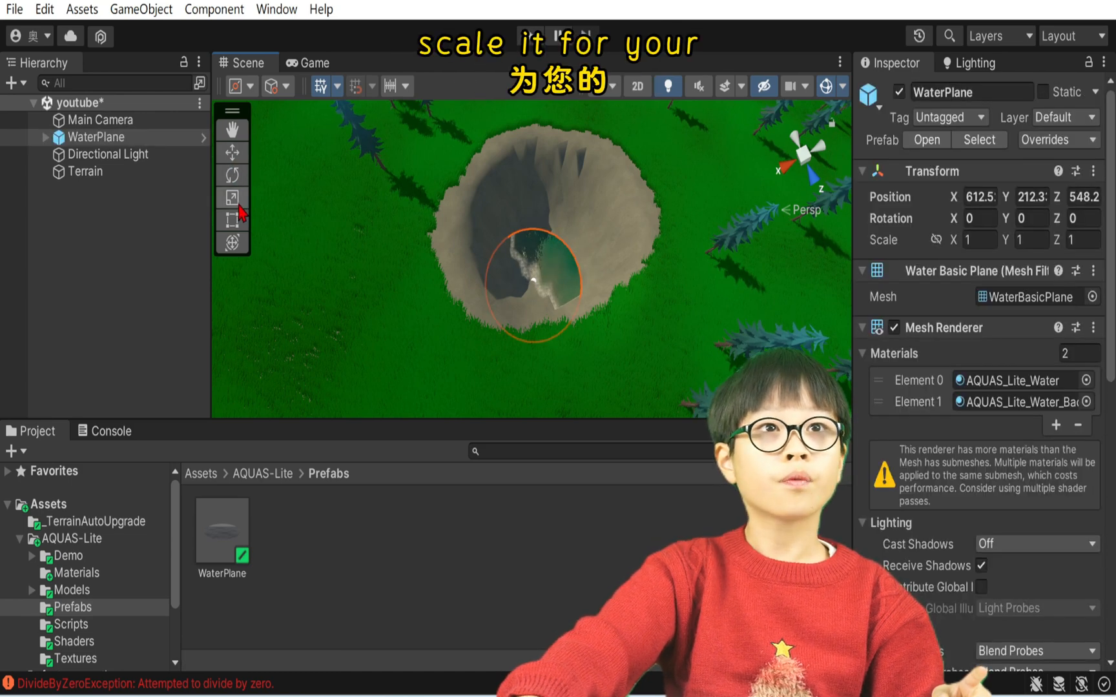
- Scale the water plane uniformly to about 1.84 and move it to about X 611.5, Y 219.8, Z 546.5 to fill the pit
drag(568, 287, 612, 297)
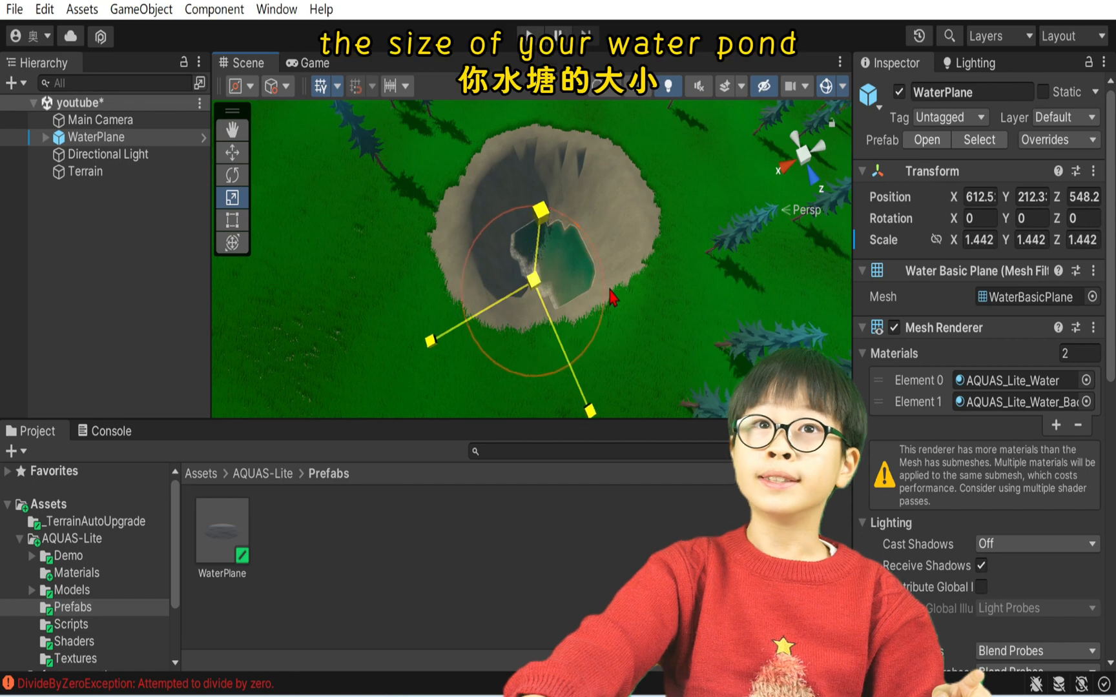
key(w)
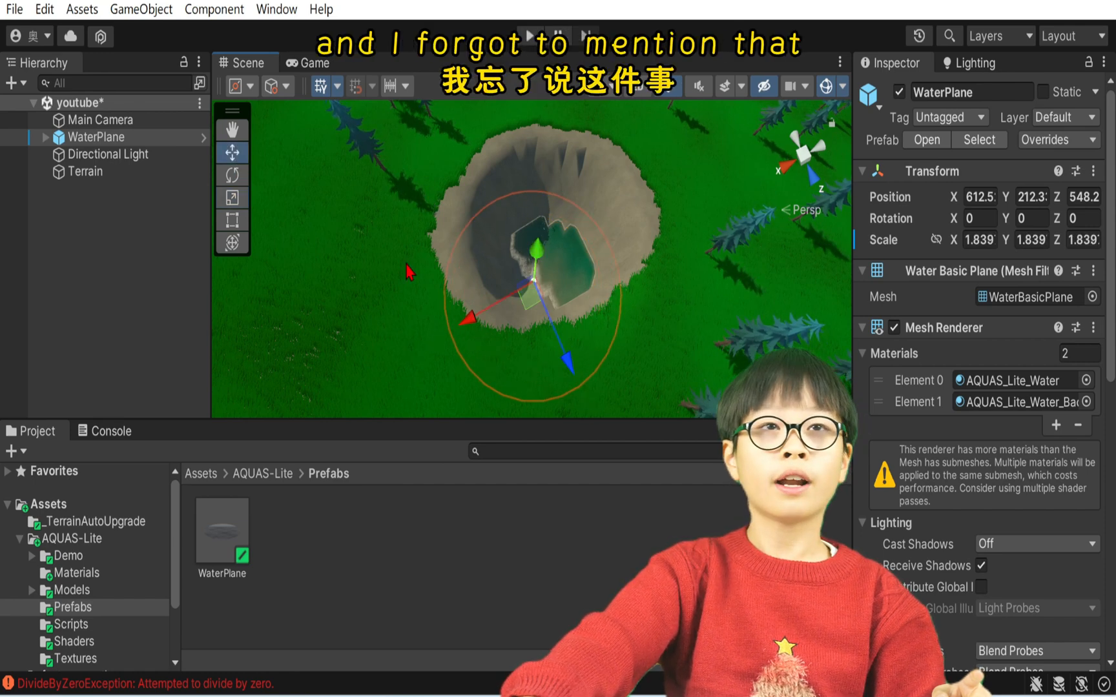
drag(533, 310, 550, 300)
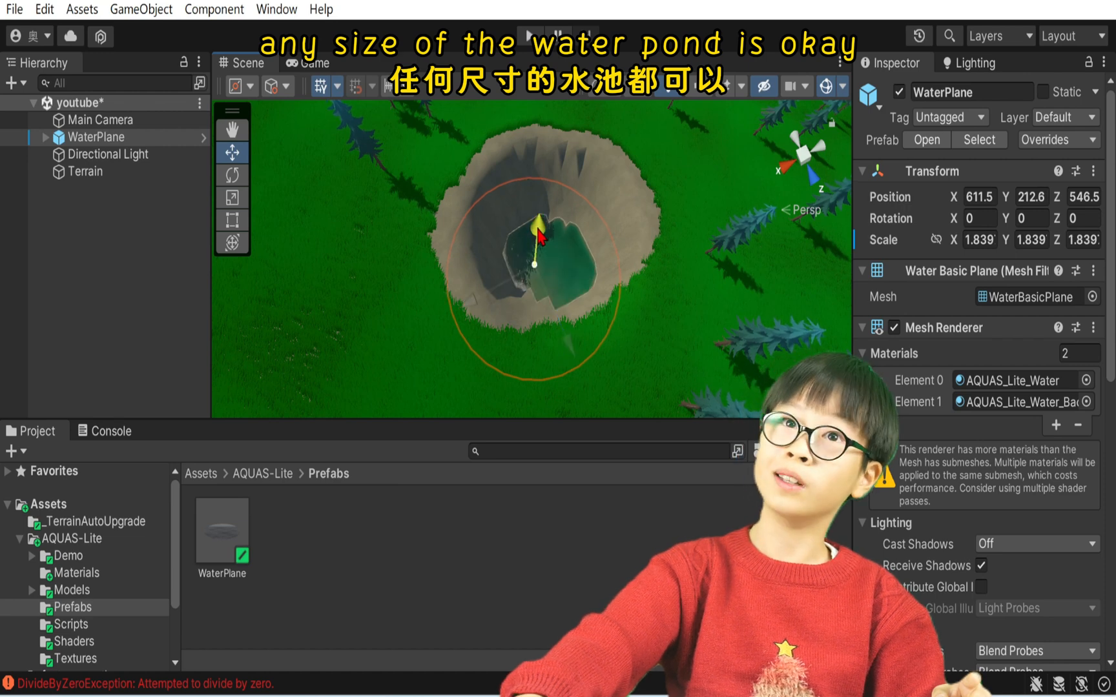
drag(540, 236, 553, 195)
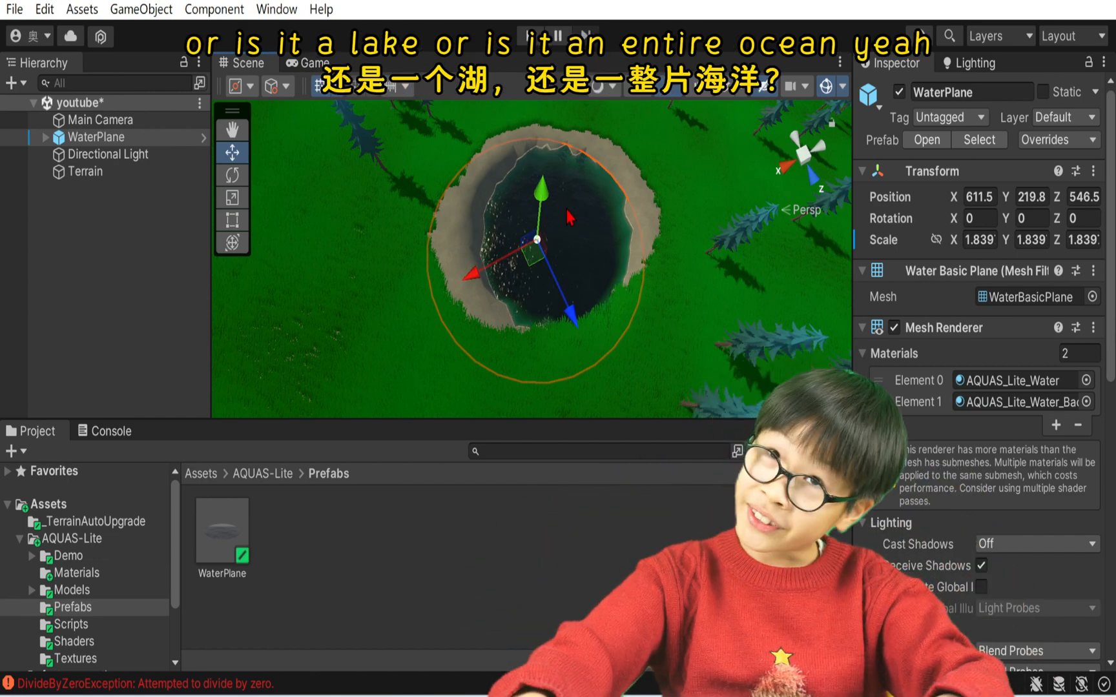
- Select the terrain and lower a second pit among the trees near the pond with Raise or Lower Terrain, brush size 18, opacity 26
right_drag(537, 214, 557, 191)
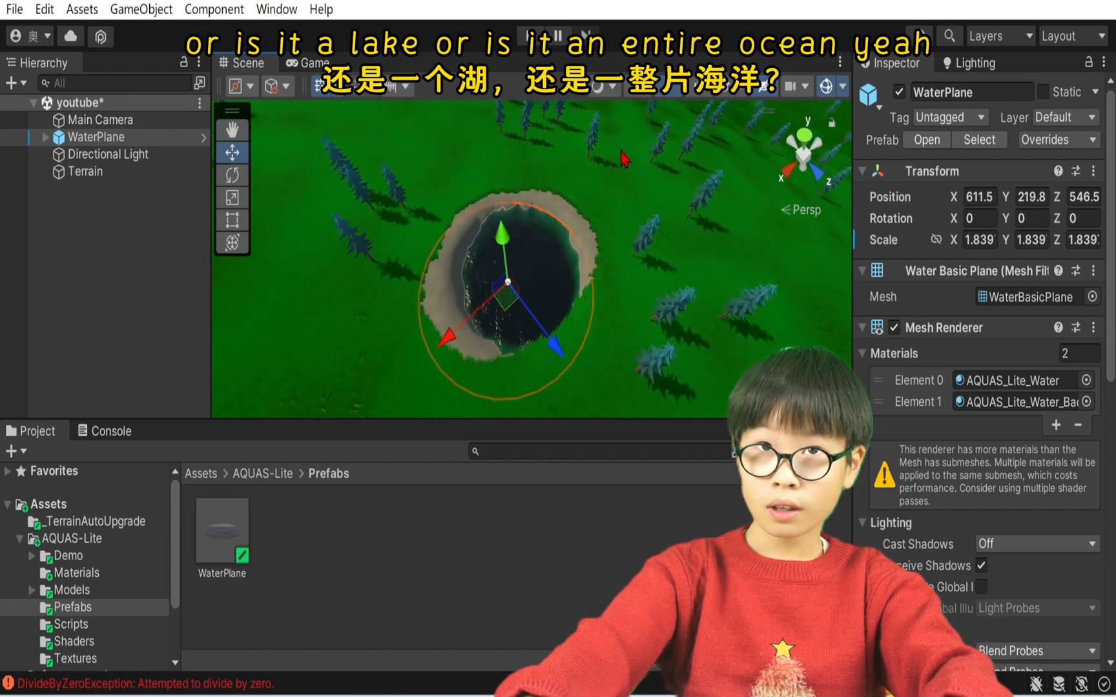
click(534, 302)
right_drag(534, 302, 833, 249)
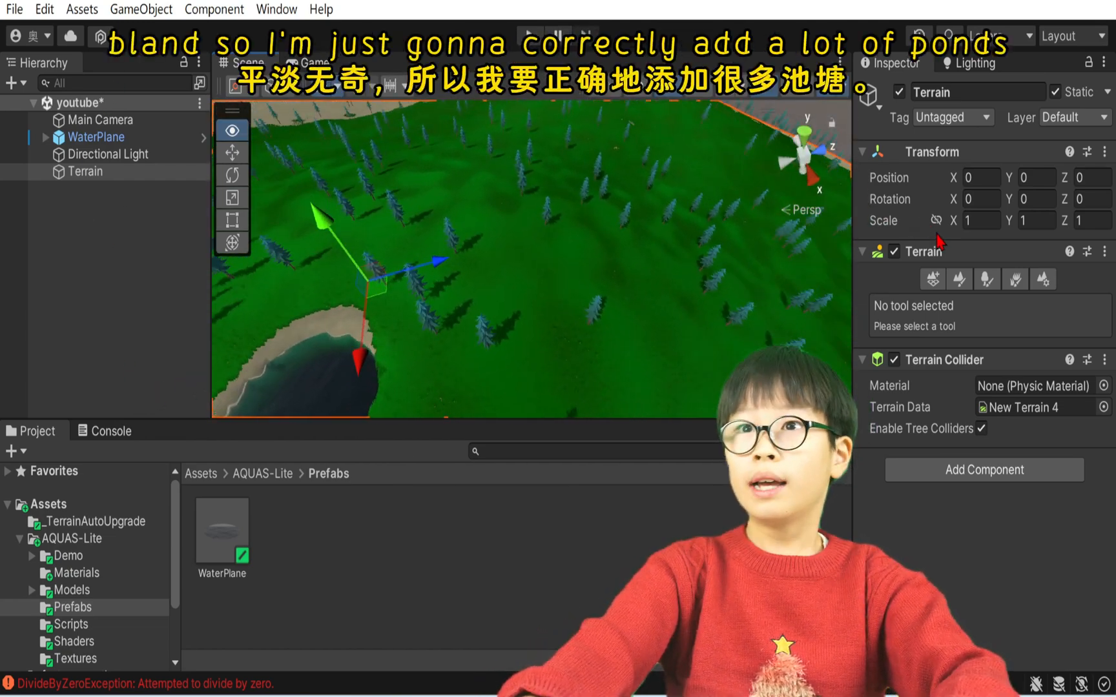
click(964, 279)
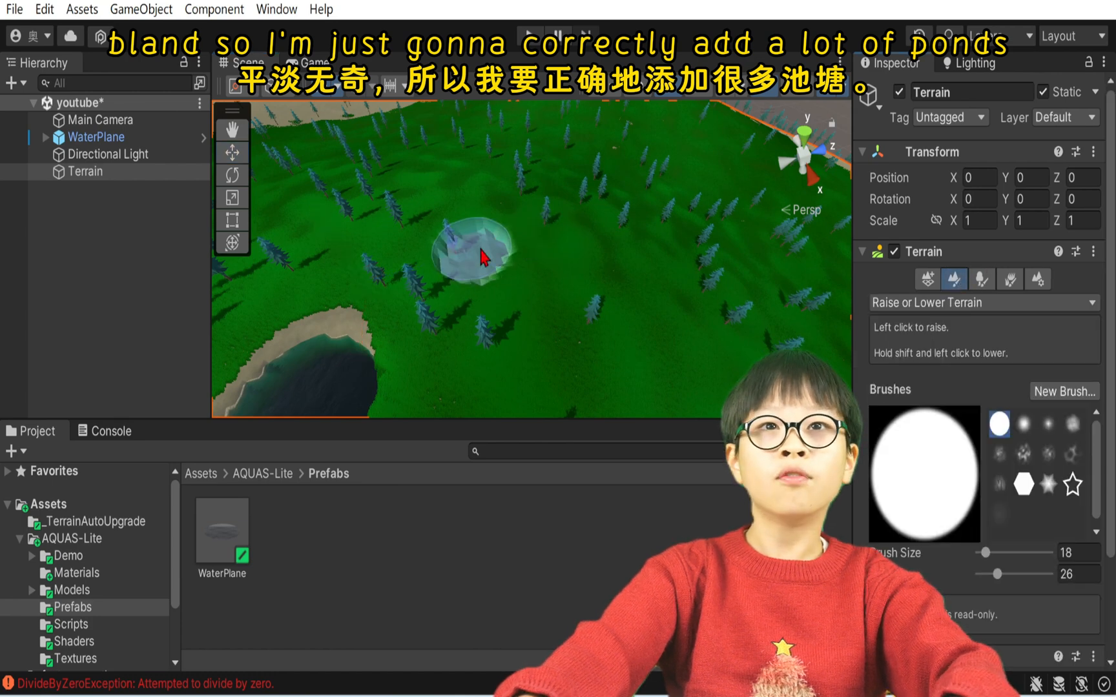
shift+click(536, 267)
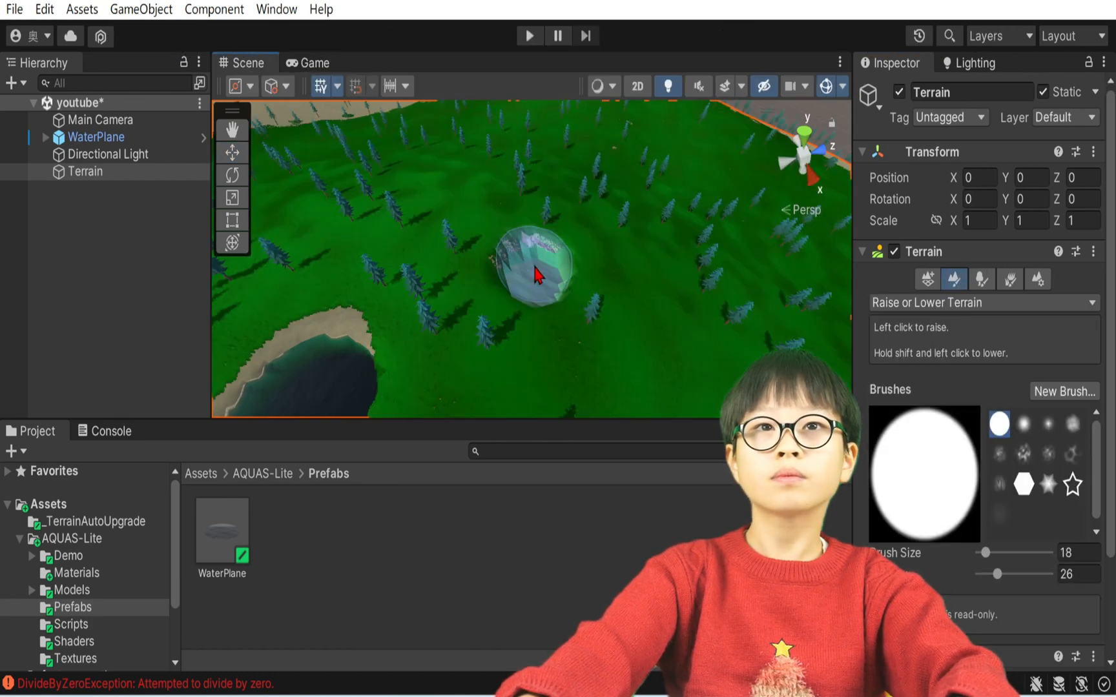
shift+click(535, 267)
right_drag(616, 328, 244, 366)
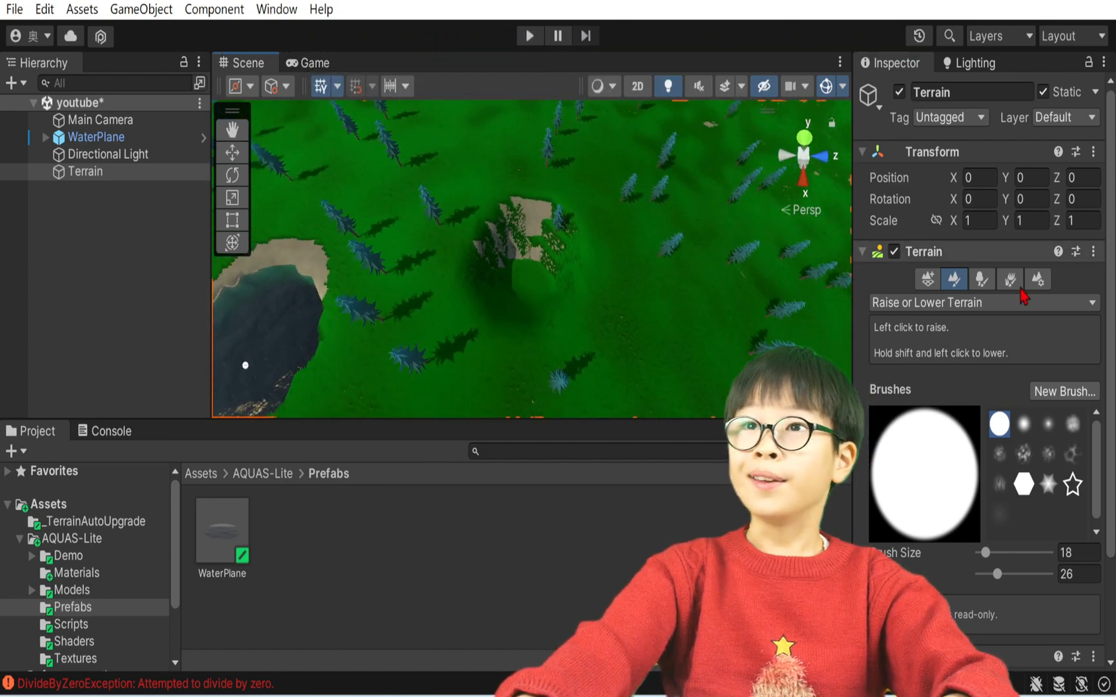
- Erase the grass inside and around the second pit with the terrain's Paint Details tool
click(982, 279)
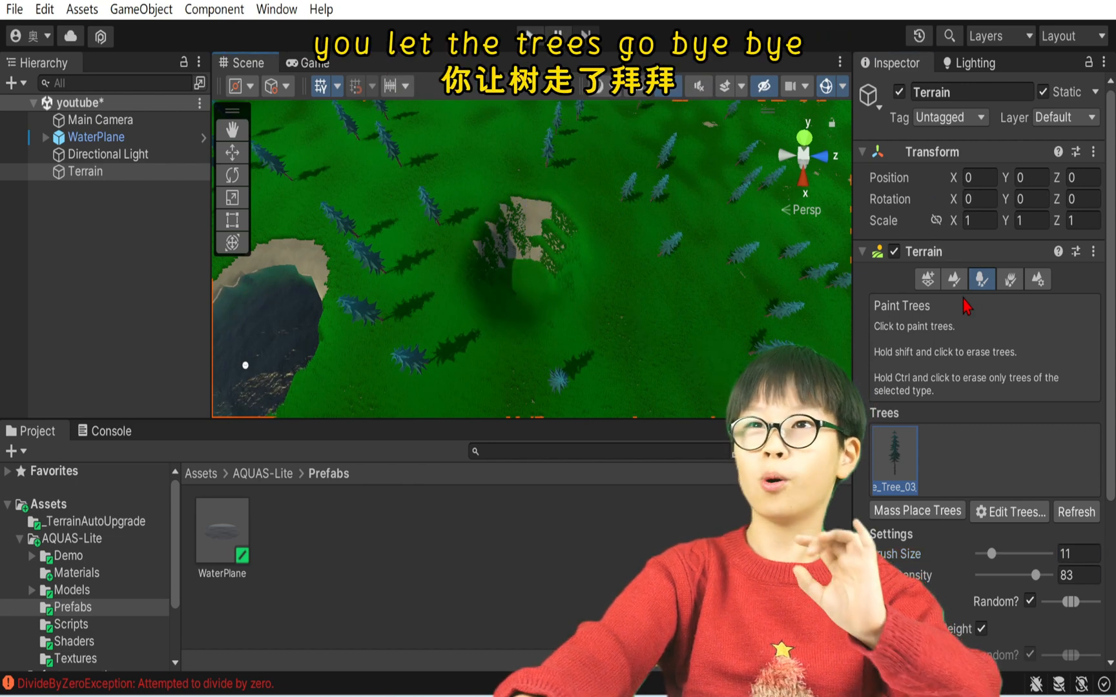
click(1011, 280)
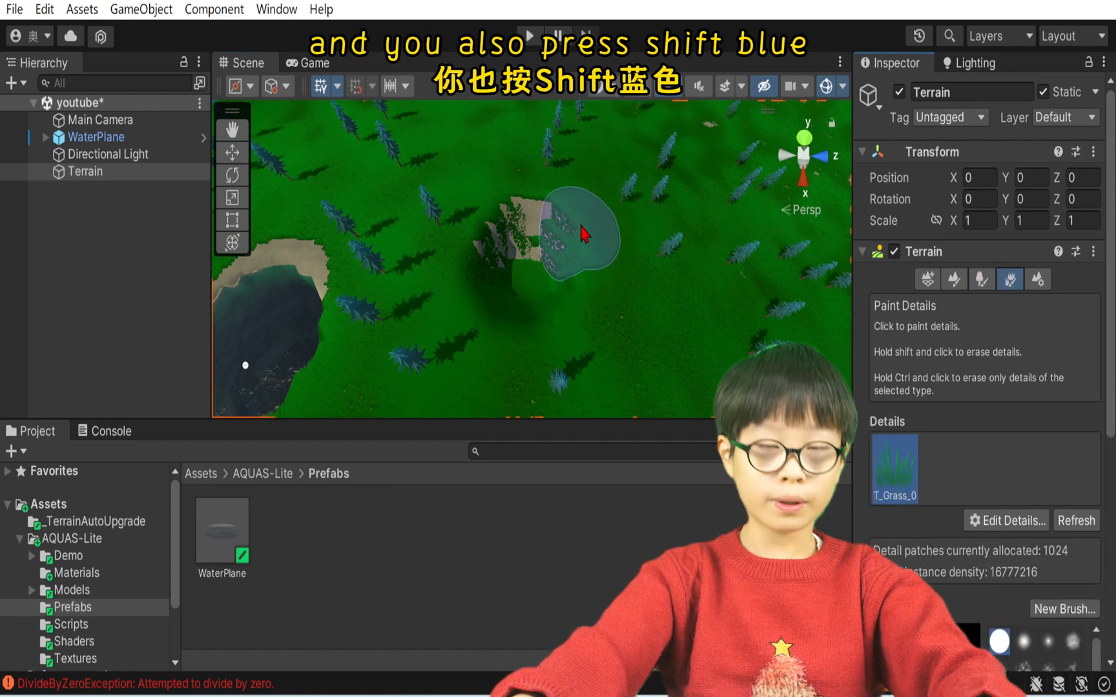
mouse_move(584, 234)
shift+mouse_down()
mouse_move(546, 236)
mouse_move(518, 299)
mouse_move(541, 284)
shift+mouse_up()
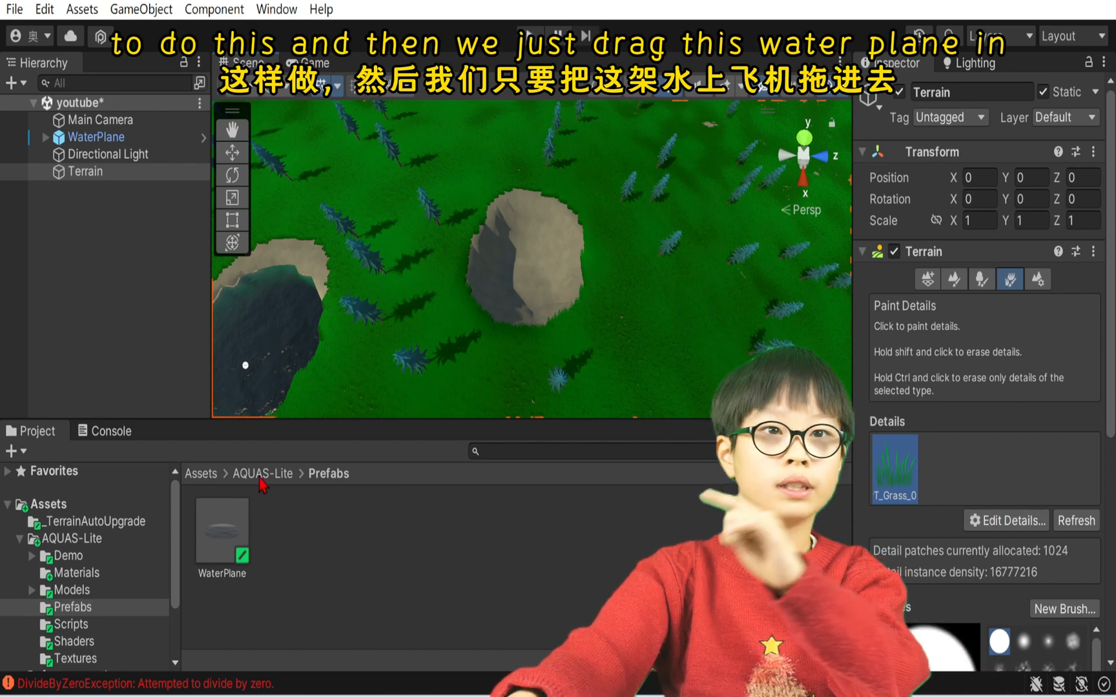
- Place another WaterPlane prefab in the second pit, scale it uniformly to about 2.467 and raise it to about Y 214.4
drag(223, 530, 520, 300)
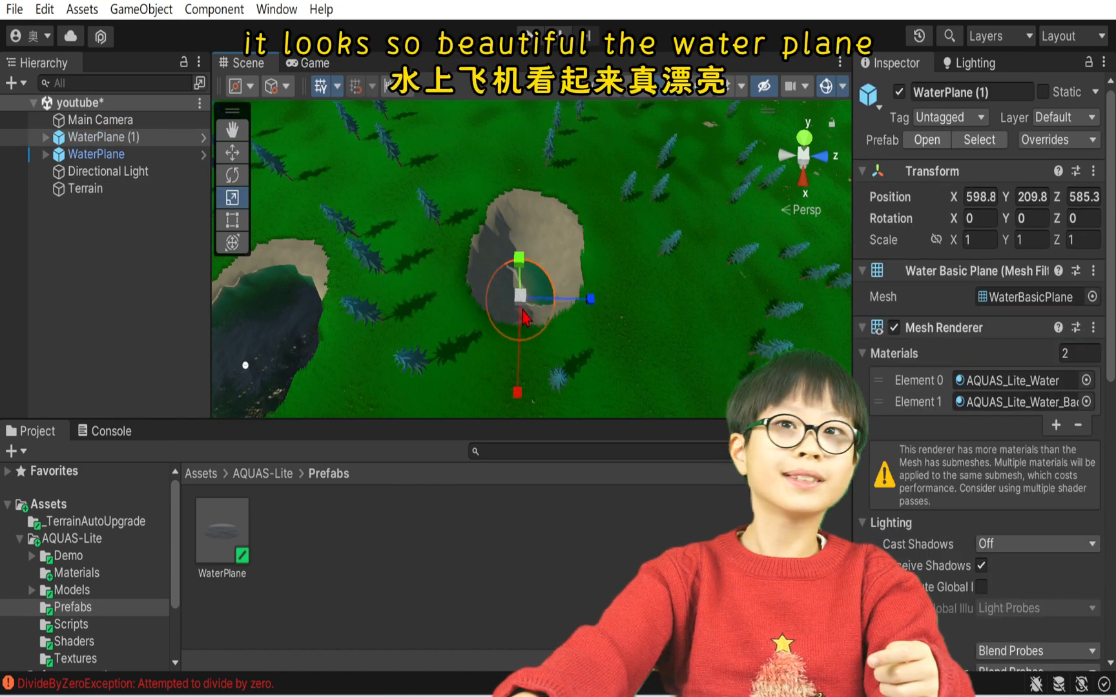
drag(518, 299, 664, 317)
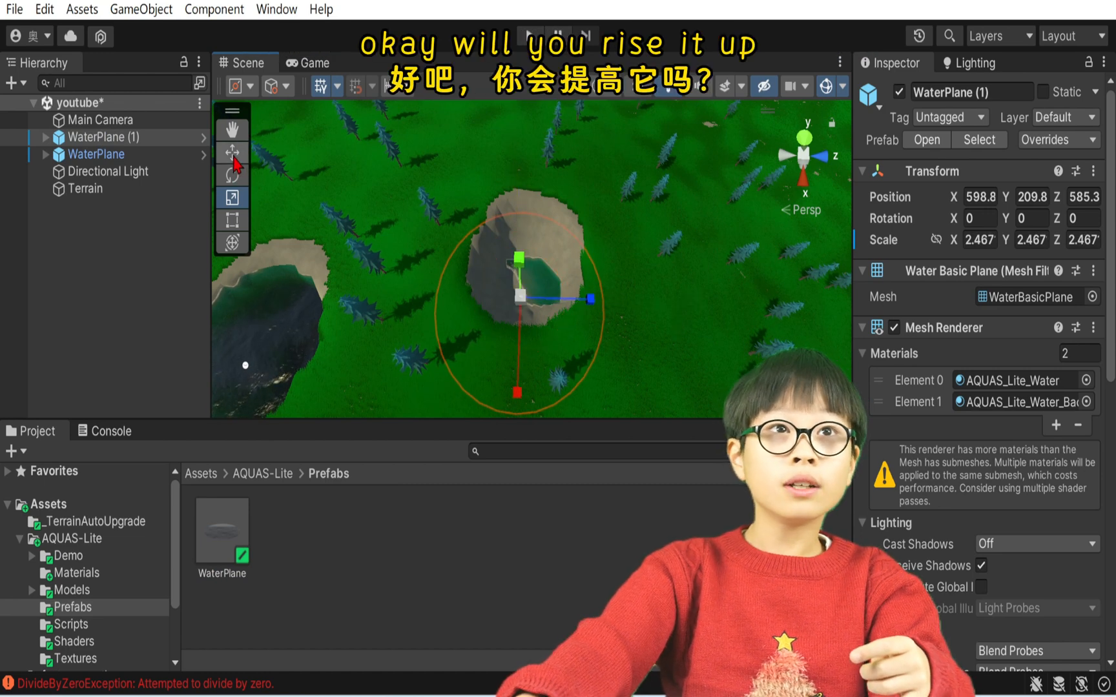
drag(522, 277, 522, 382)
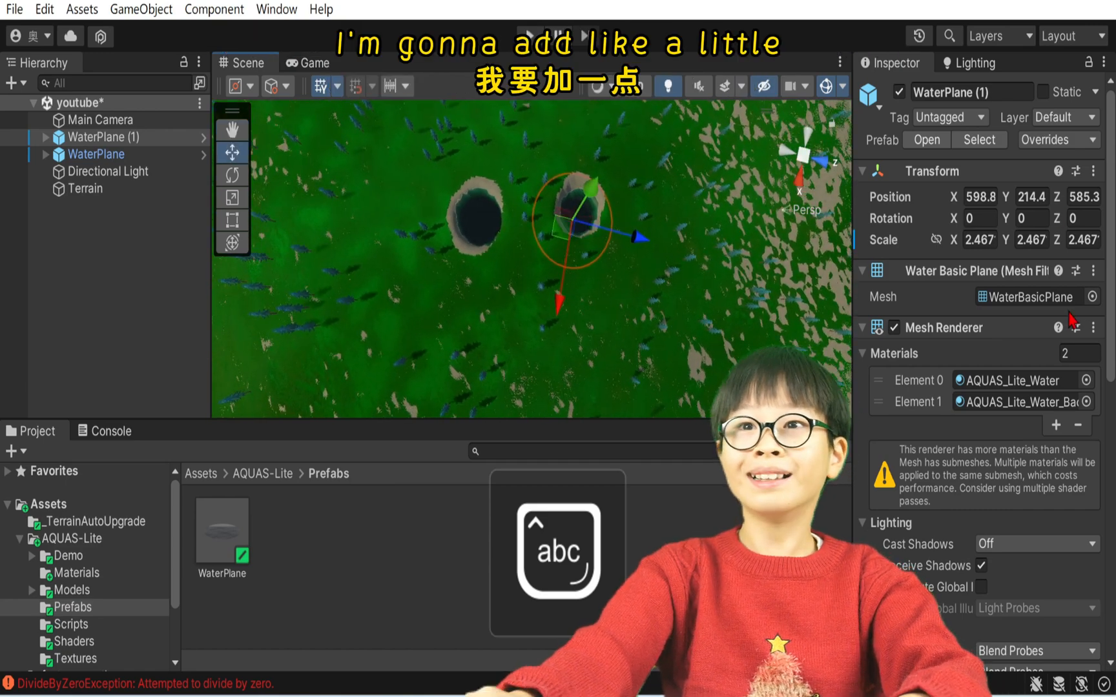
- Select the terrain and erase a long strip of grass beside the two ponds with Paint Details to form a road
scroll(936, 420, down, 8)
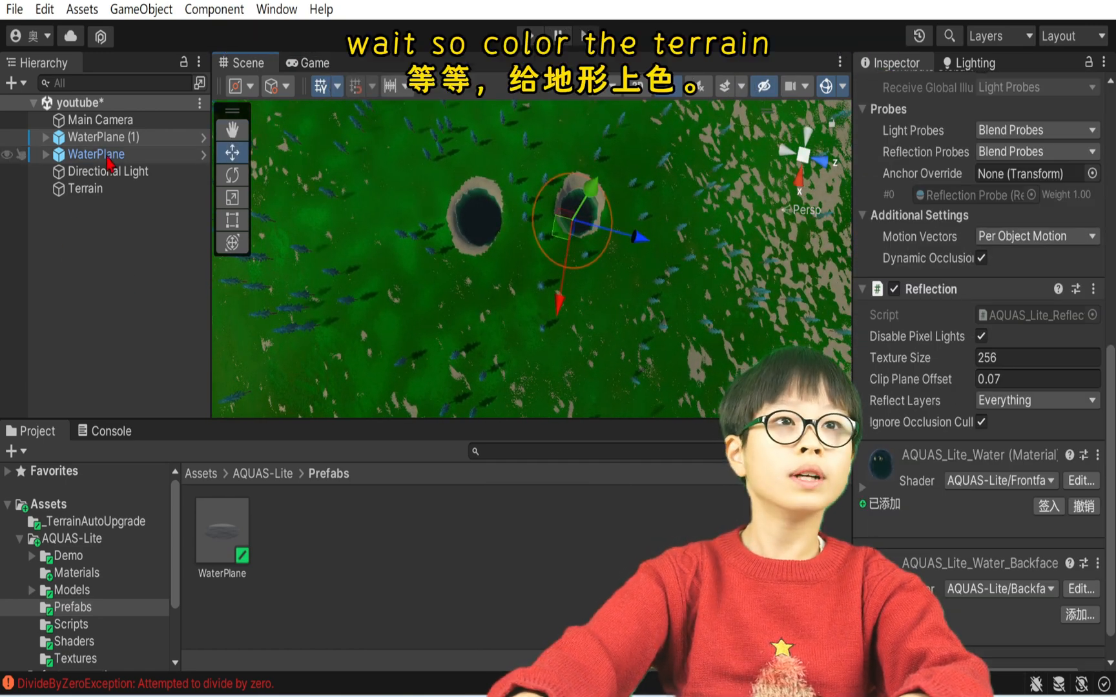
click(106, 193)
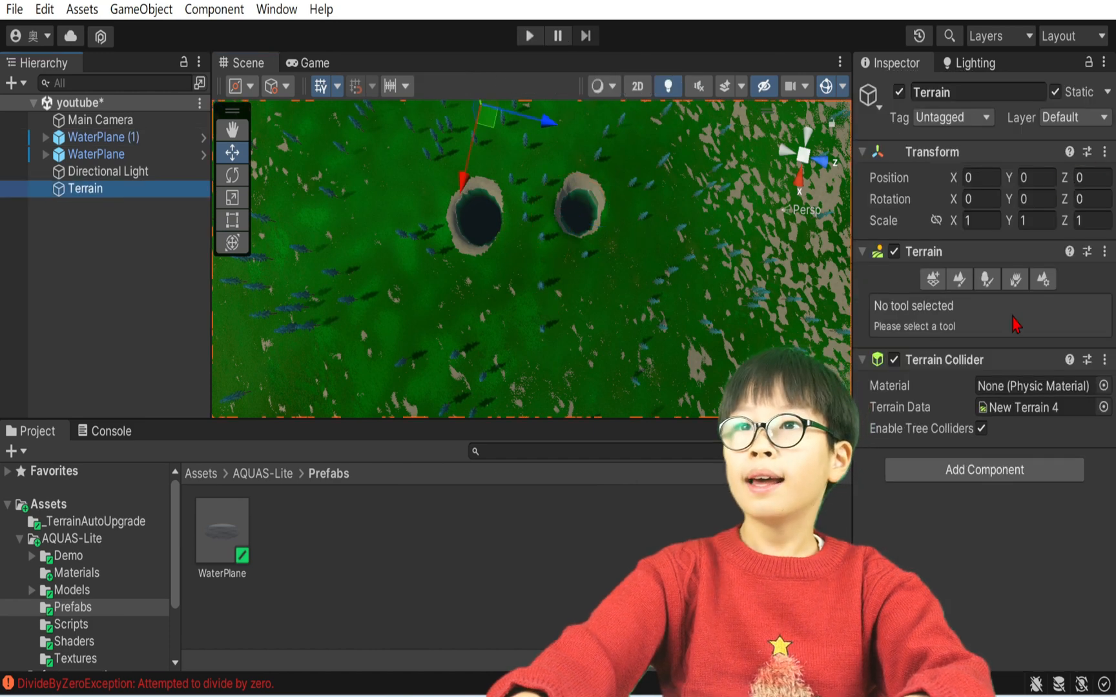
click(1019, 284)
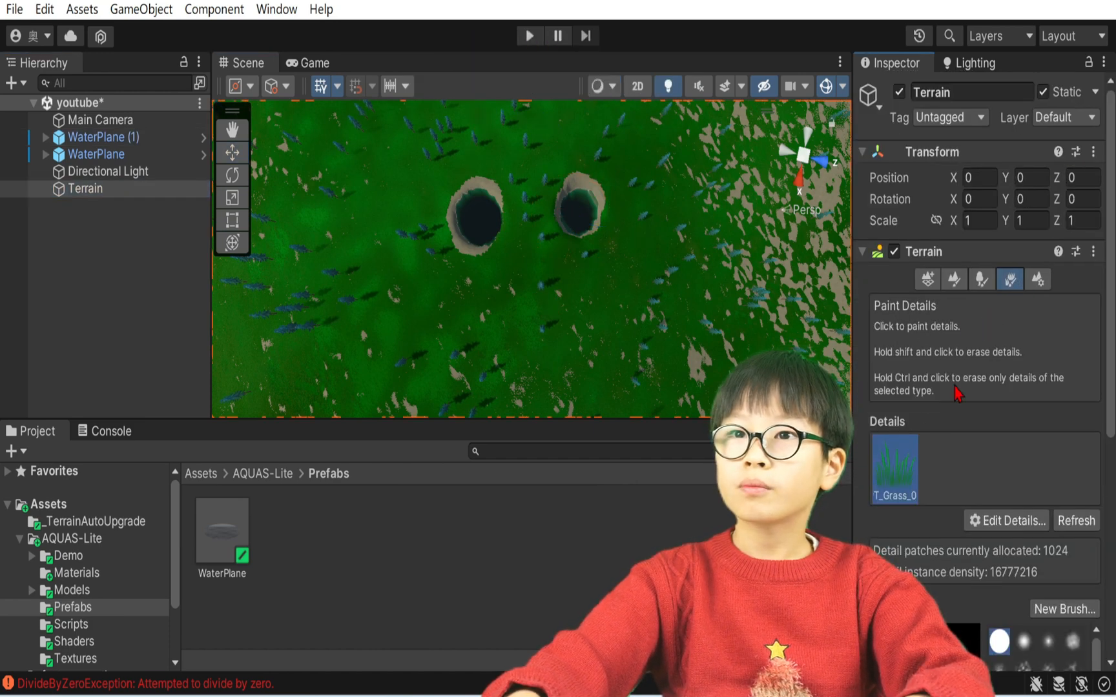
scroll(998, 470, down, 3)
click(954, 222)
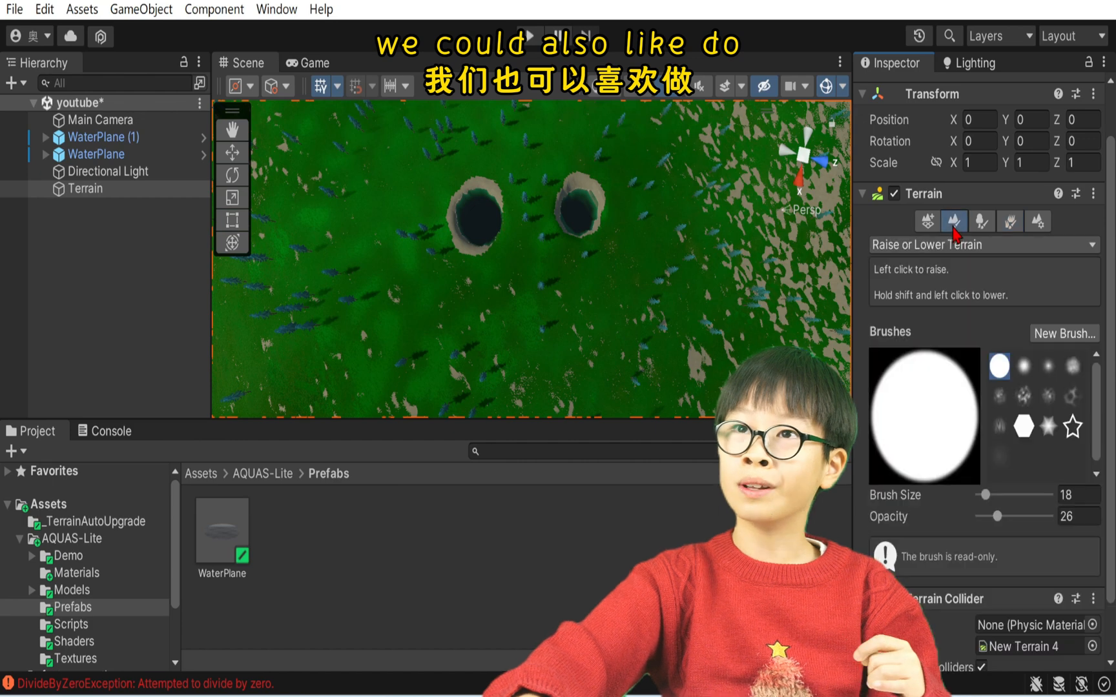
click(1009, 226)
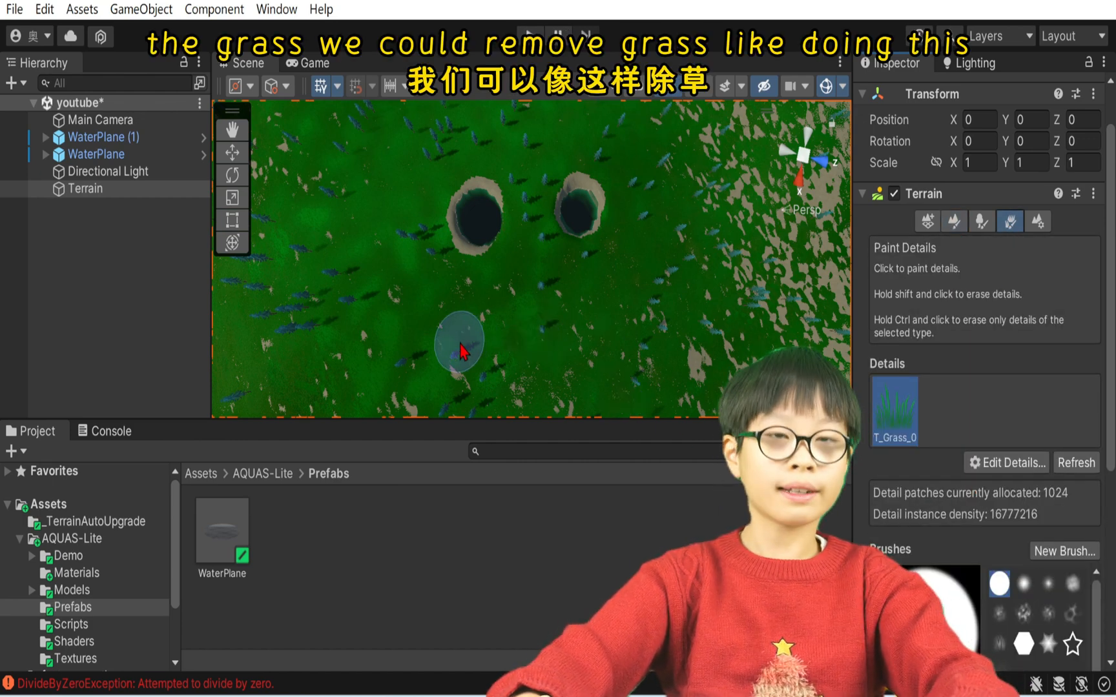
mouse_move(439, 351)
shift+mouse_down()
mouse_move(642, 369)
mouse_move(686, 349)
shift+mouse_up()
right_drag(685, 343, 36, 109)
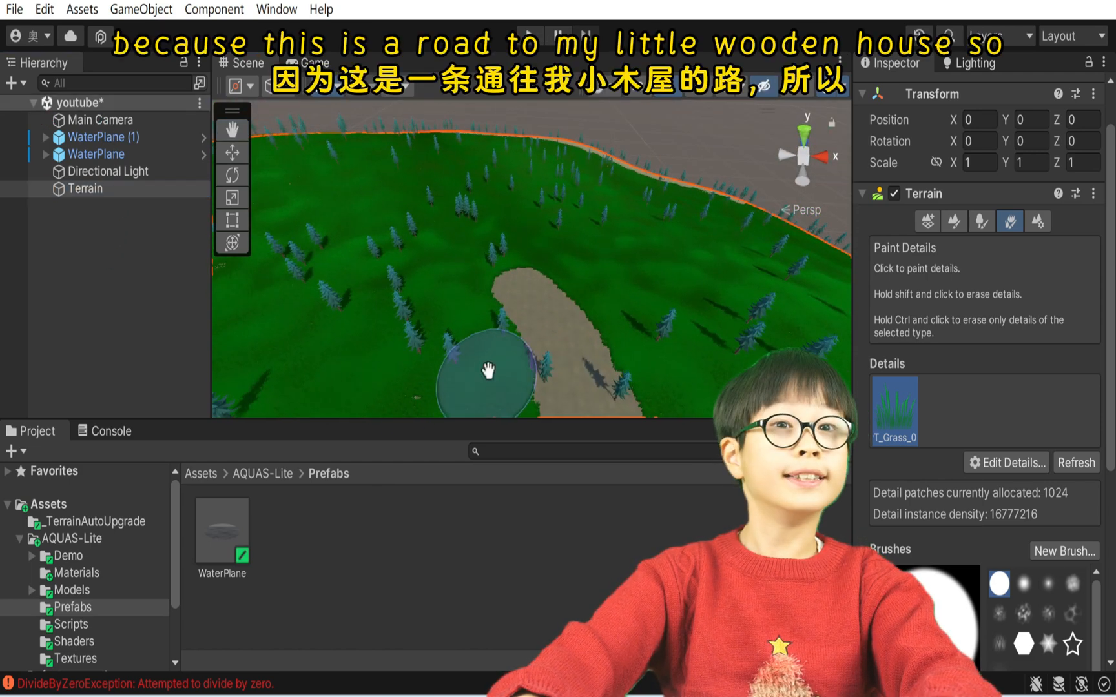
right_drag(486, 369, 376, 386)
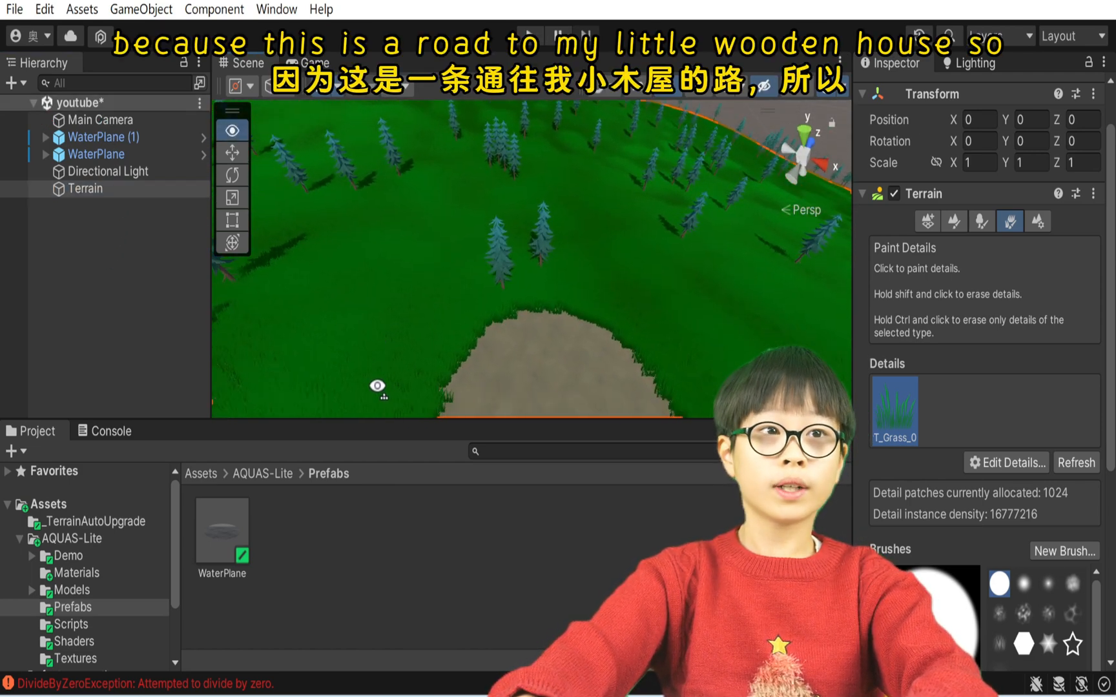
- Look through the project's top-level Assets folders for a package containing a house model
click(122, 522)
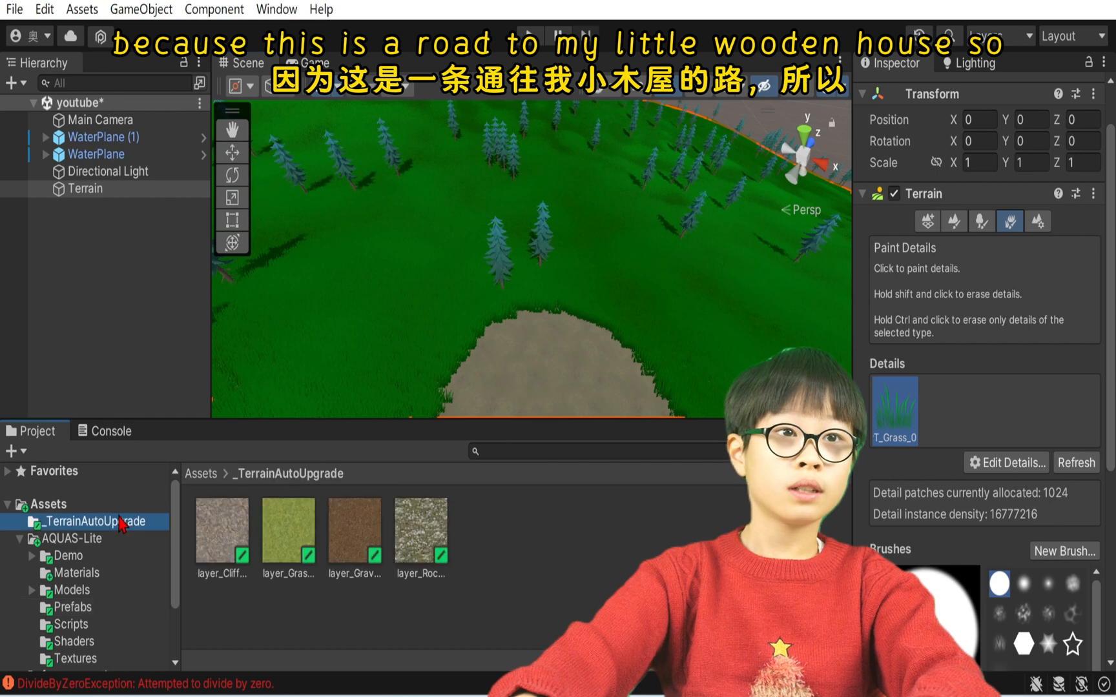
click(83, 504)
scroll(313, 527, up, 1)
scroll(387, 543, down, 1)
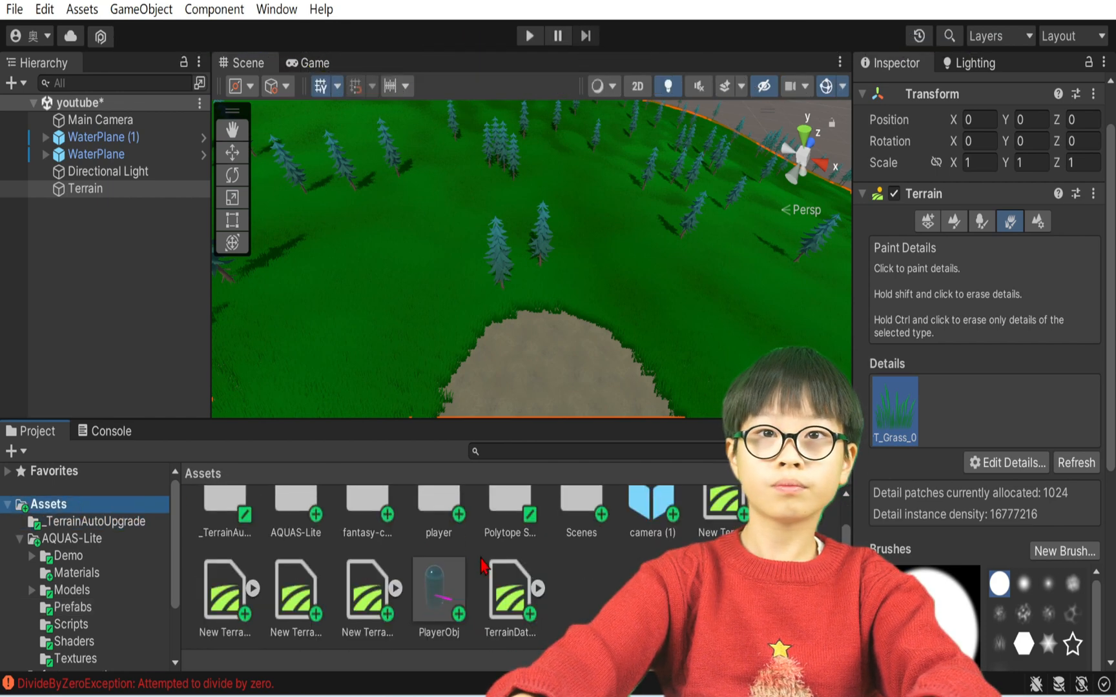
scroll(452, 556, up, 1)
click(530, 565)
click(368, 536)
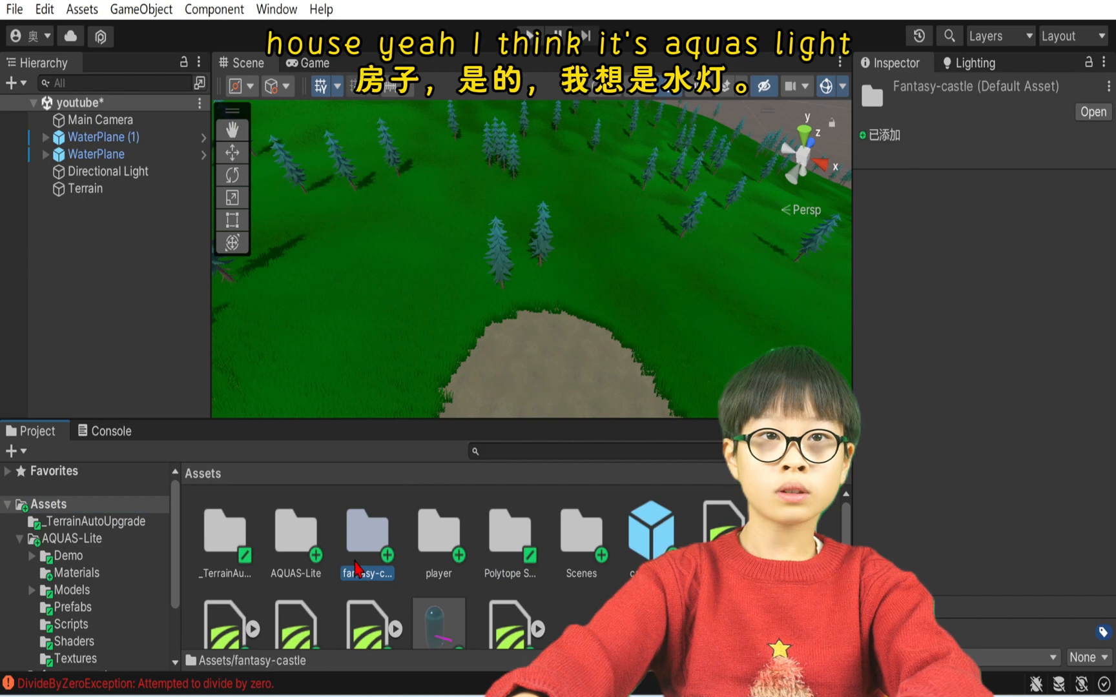
click(492, 556)
click(294, 570)
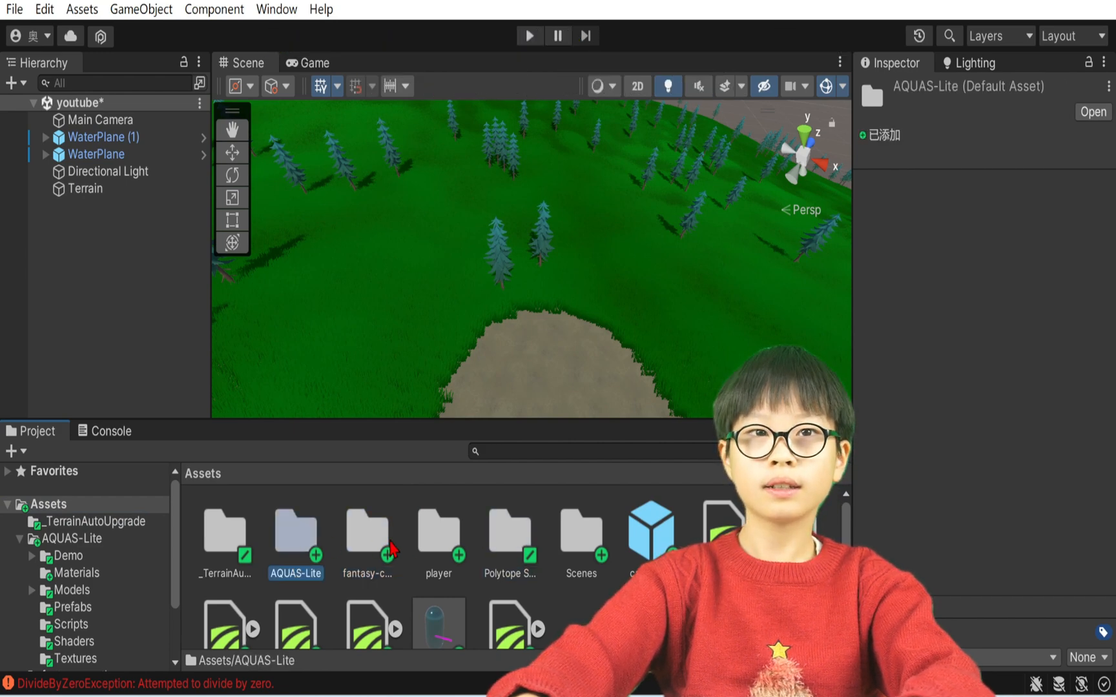
click(372, 560)
click(460, 548)
click(517, 546)
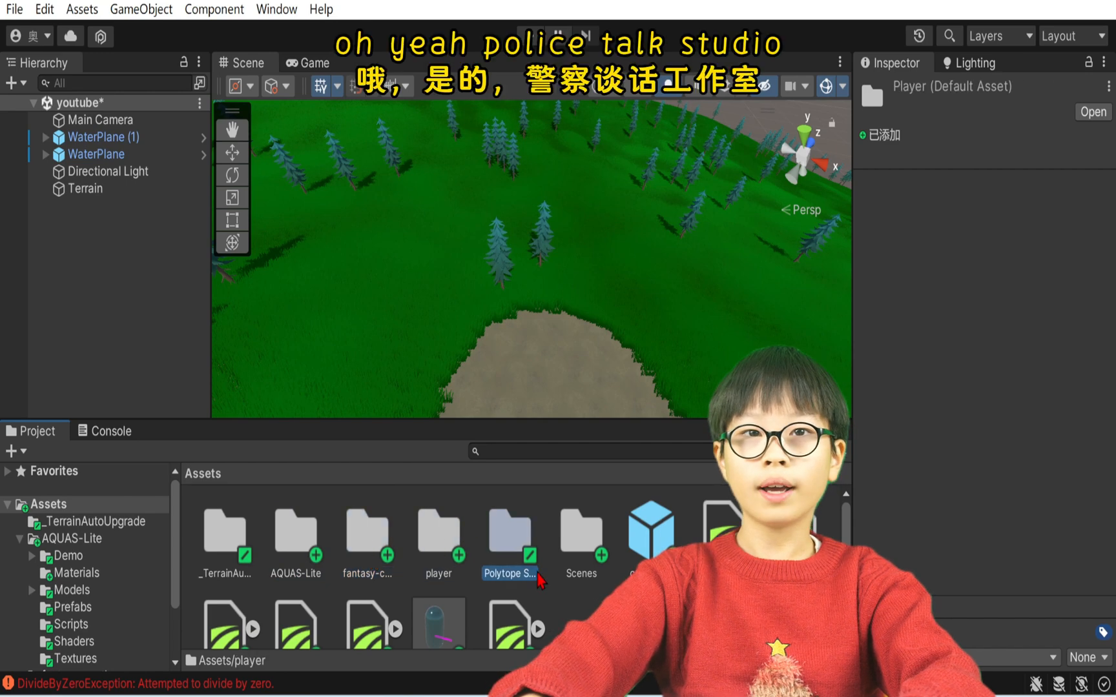
- Look through the Lowpoly_Village, Lowpoly_Demos and Lowpoly_Environments folders of Polytope Studio for a house prefab
double_click(523, 552)
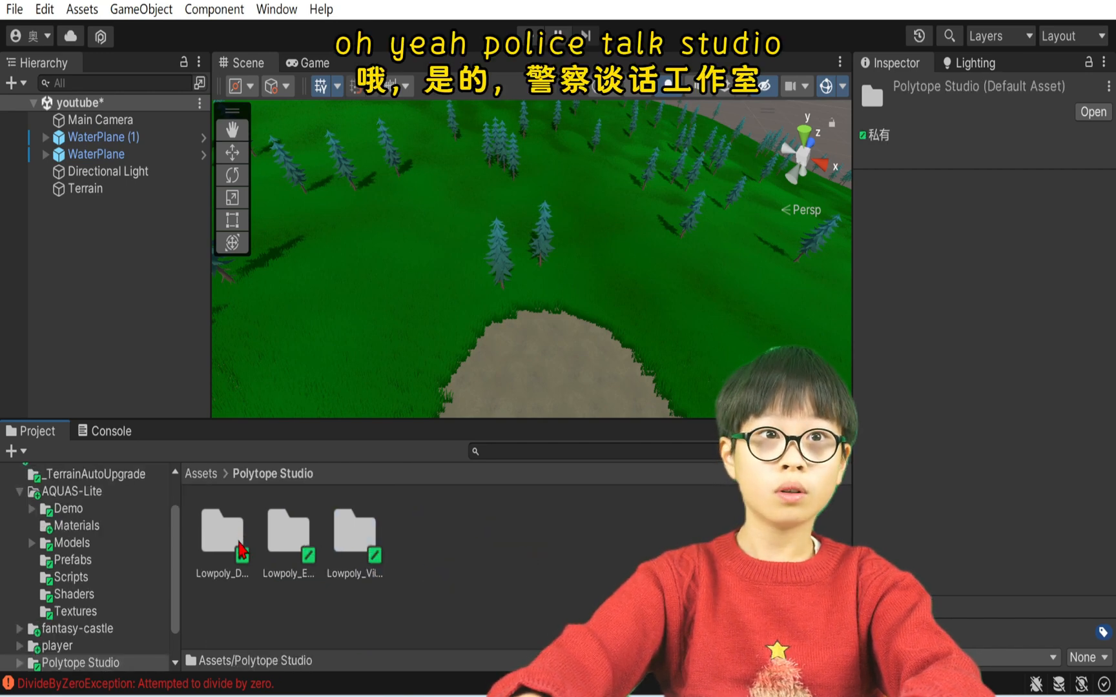
double_click(365, 544)
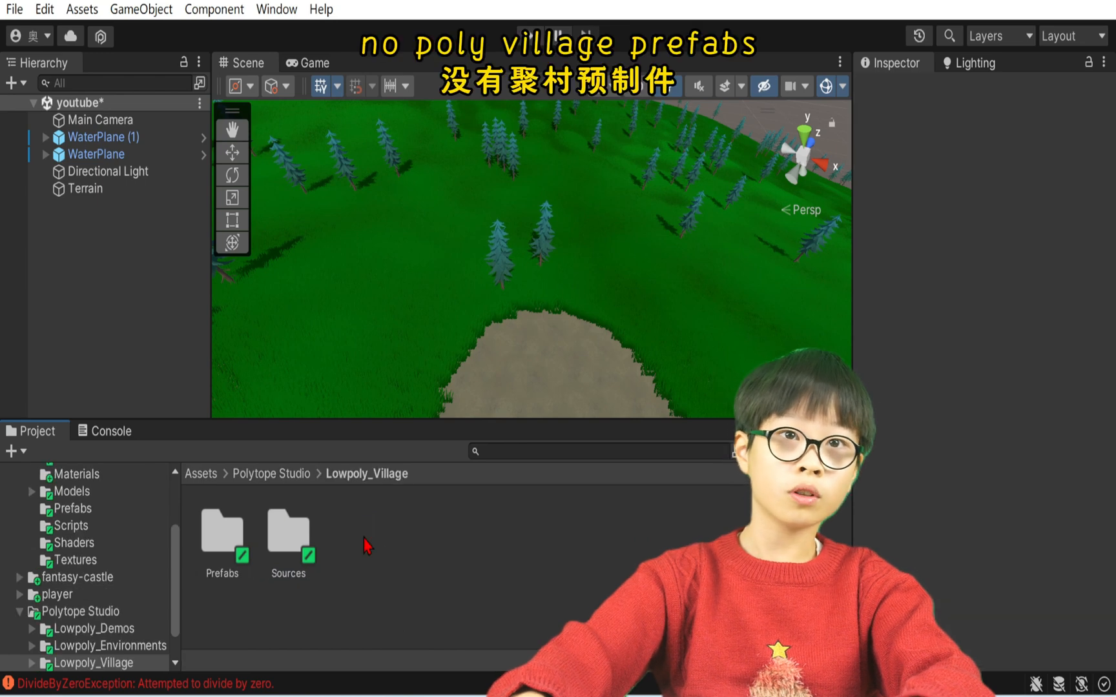
click(215, 528)
double_click(217, 526)
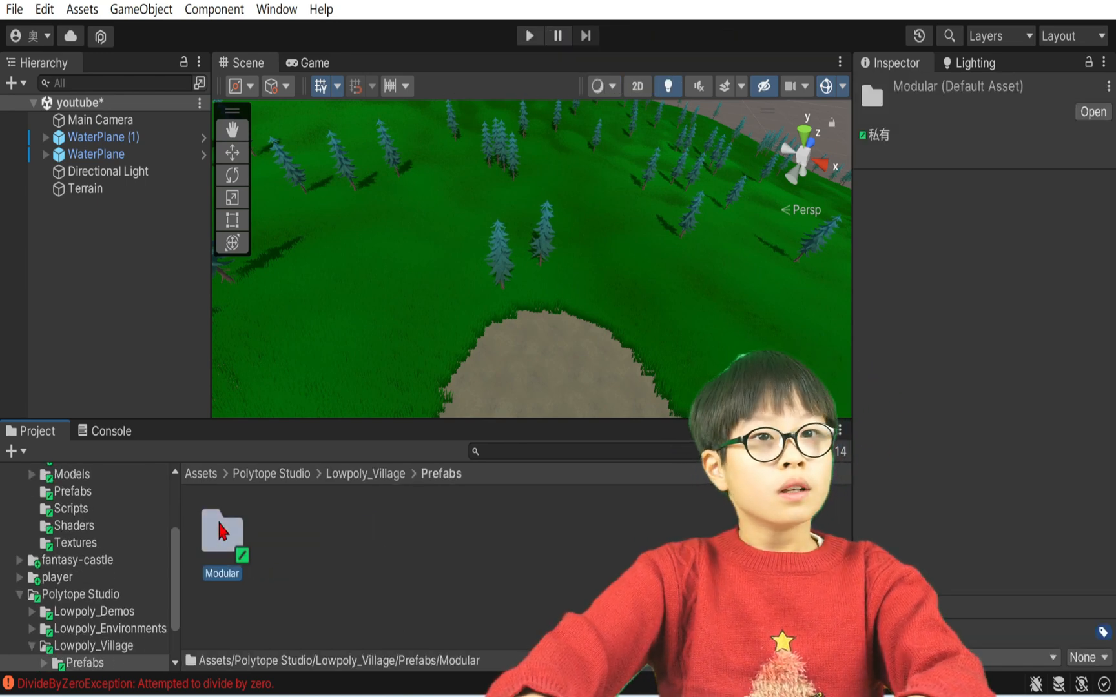
double_click(219, 526)
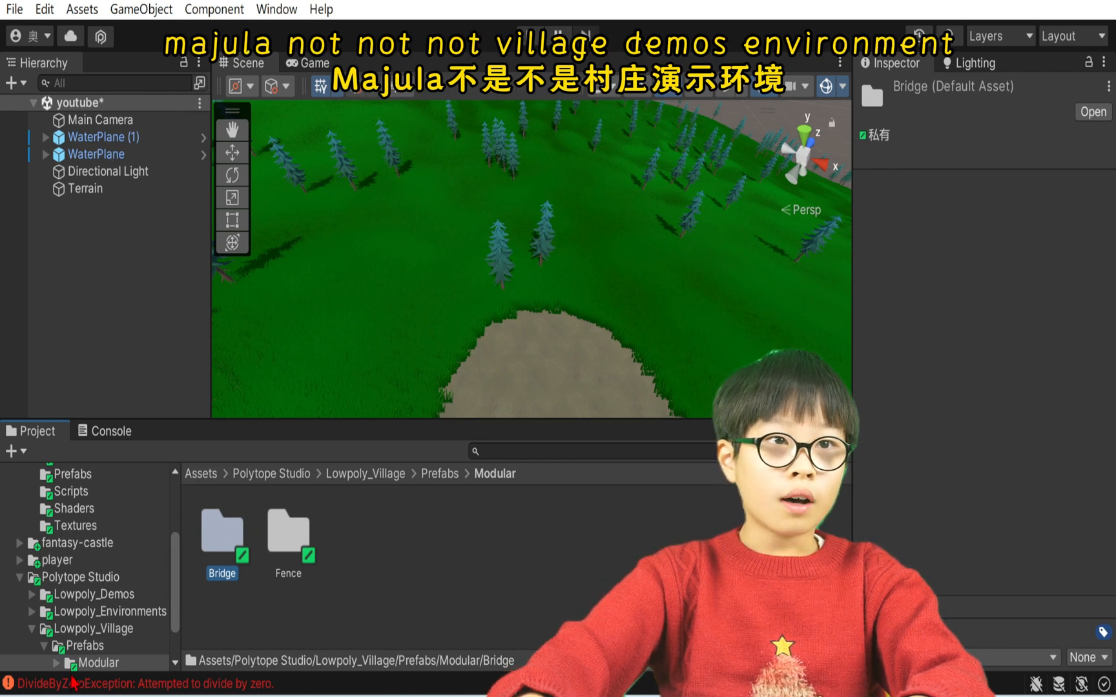
click(97, 628)
click(108, 595)
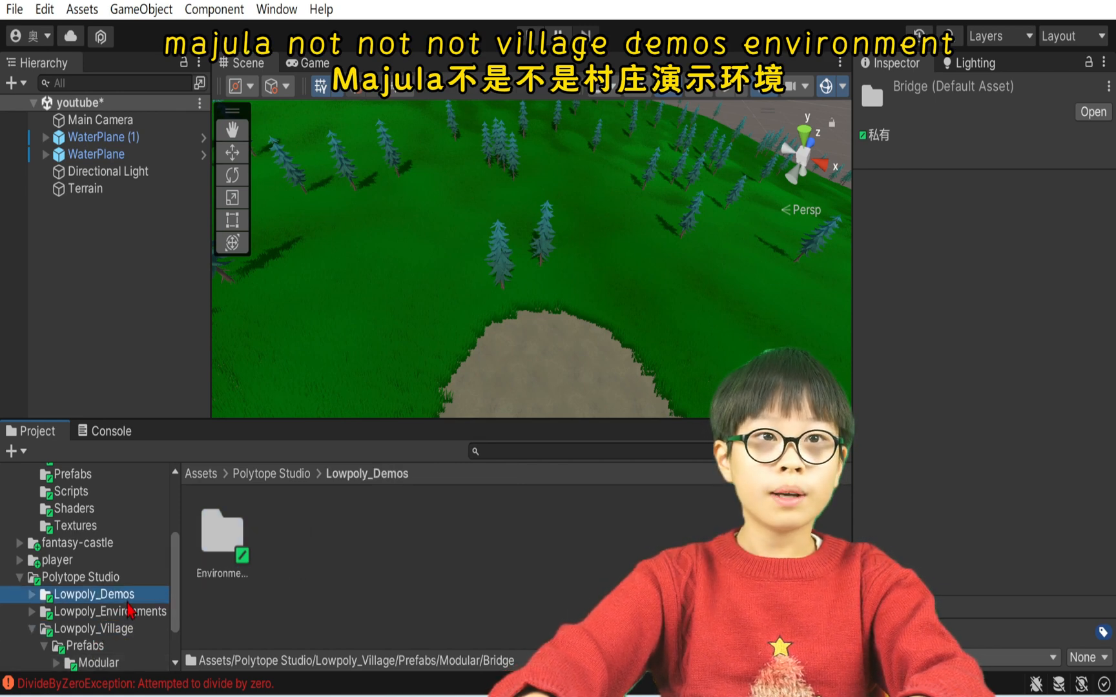
click(226, 566)
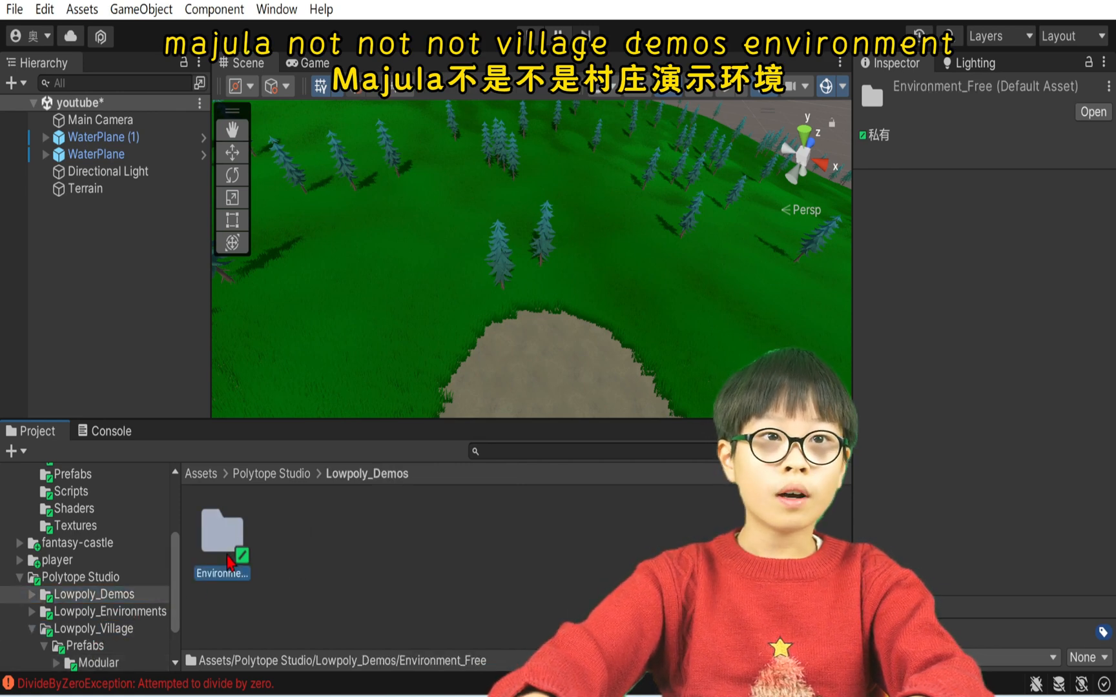
click(139, 612)
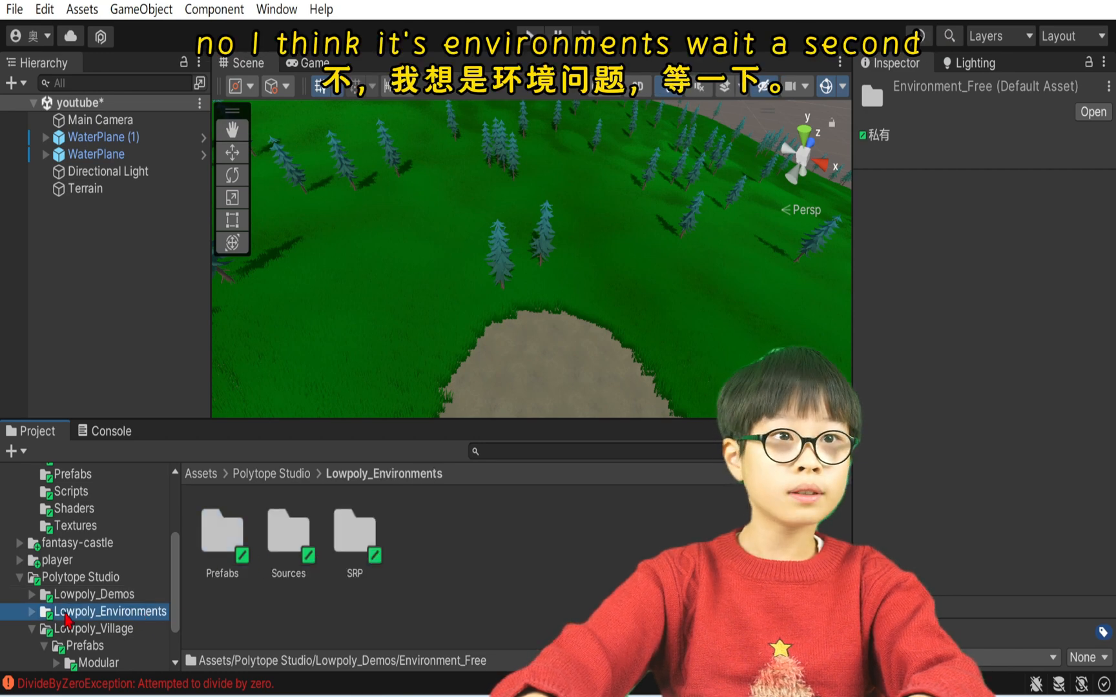
click(88, 578)
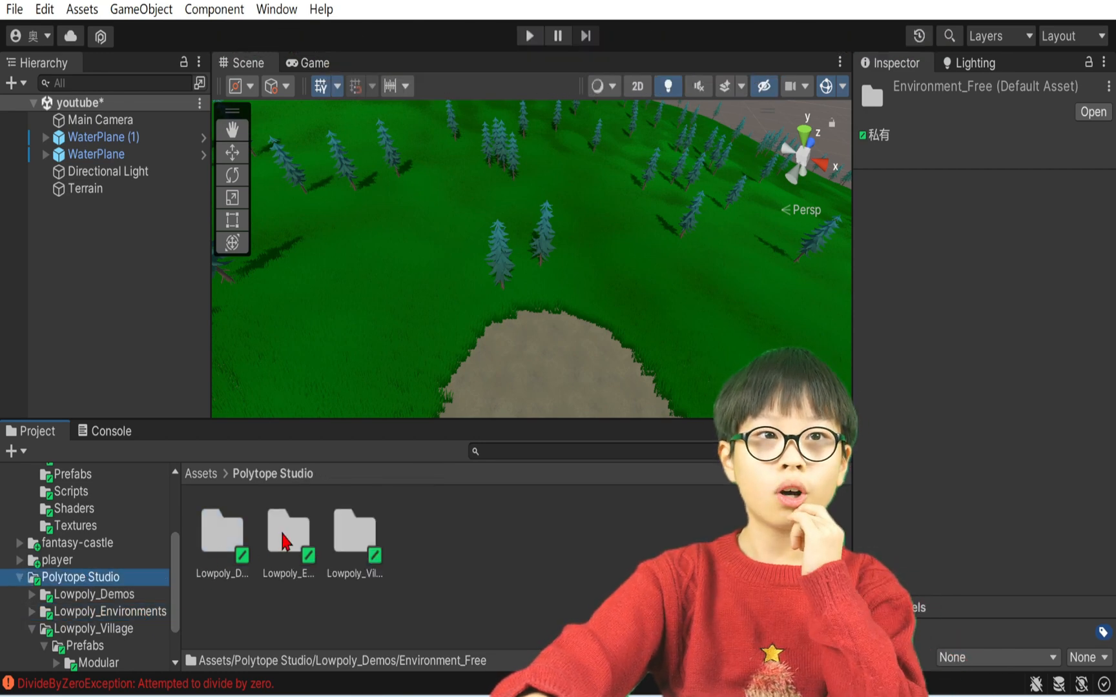
drag(609, 292, 610, 342)
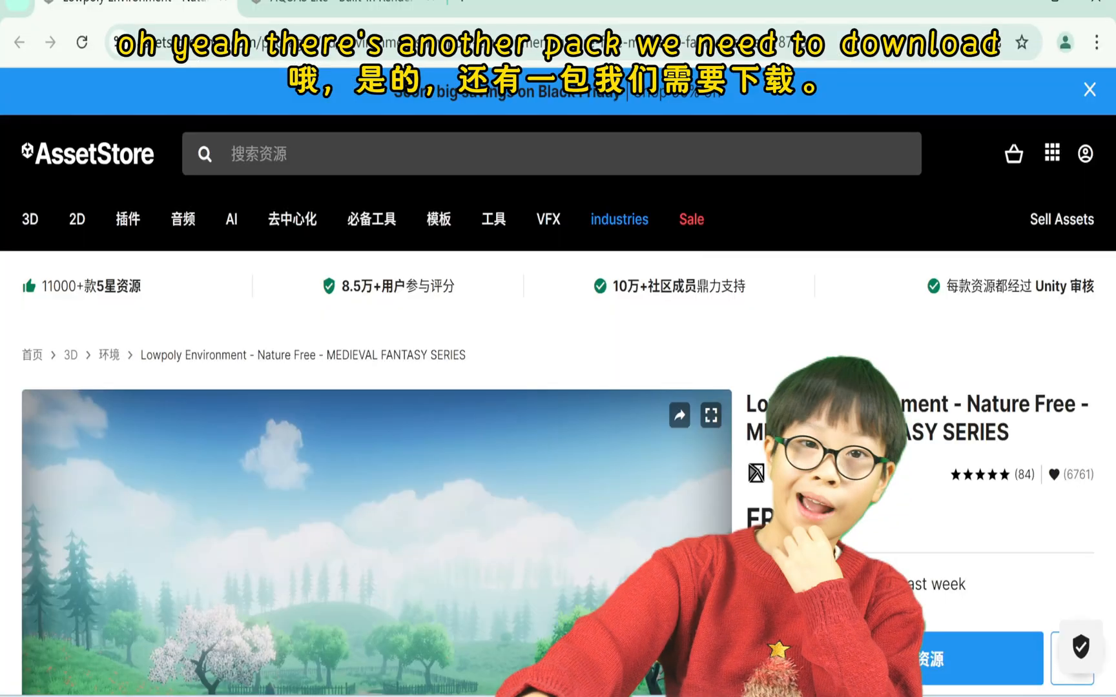
- Switch to the browser, open the Sketchfab website from the Google results and search its 3D models for "castle"
scroll(658, 443, down, 10)
scroll(657, 403, up, 5)
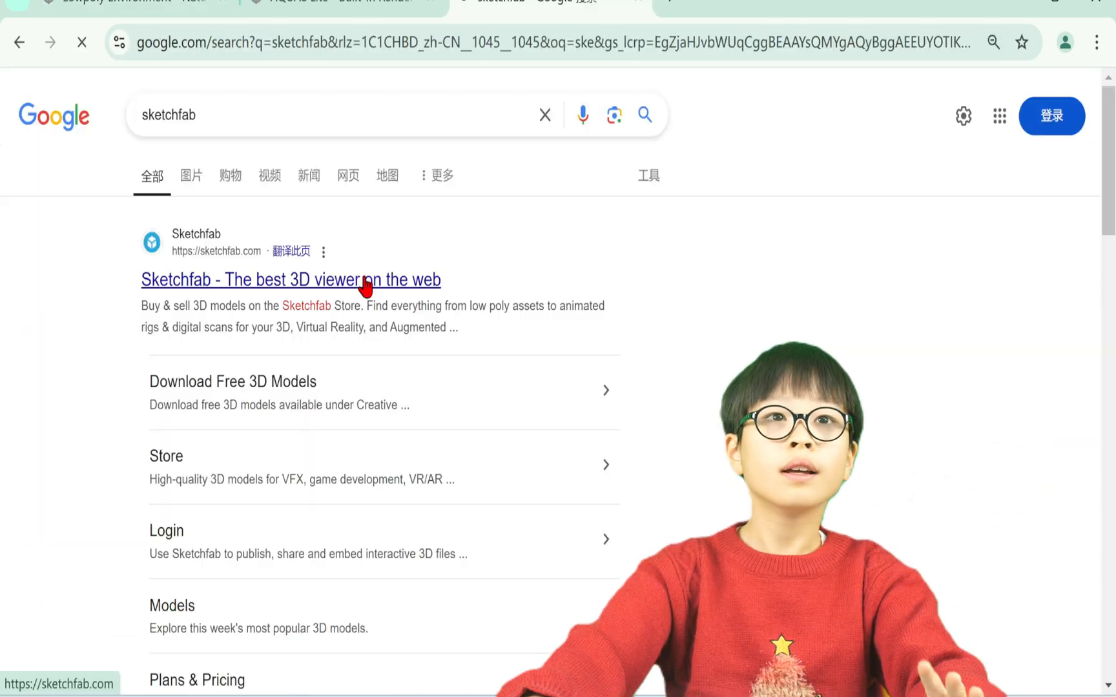
click(360, 283)
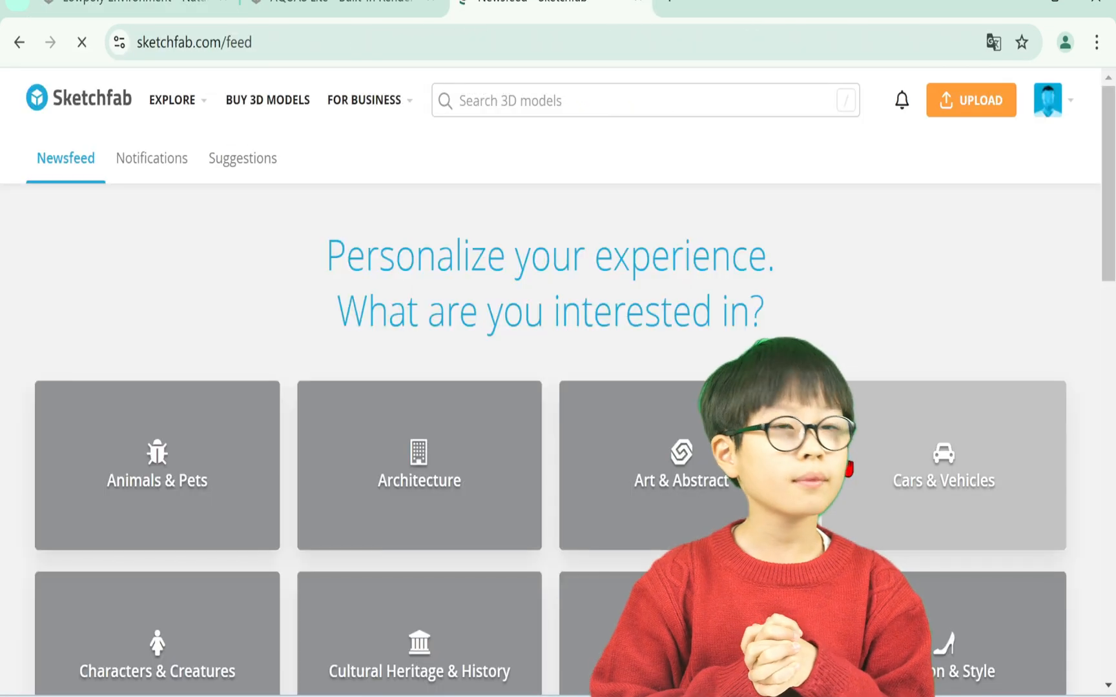
click(722, 102)
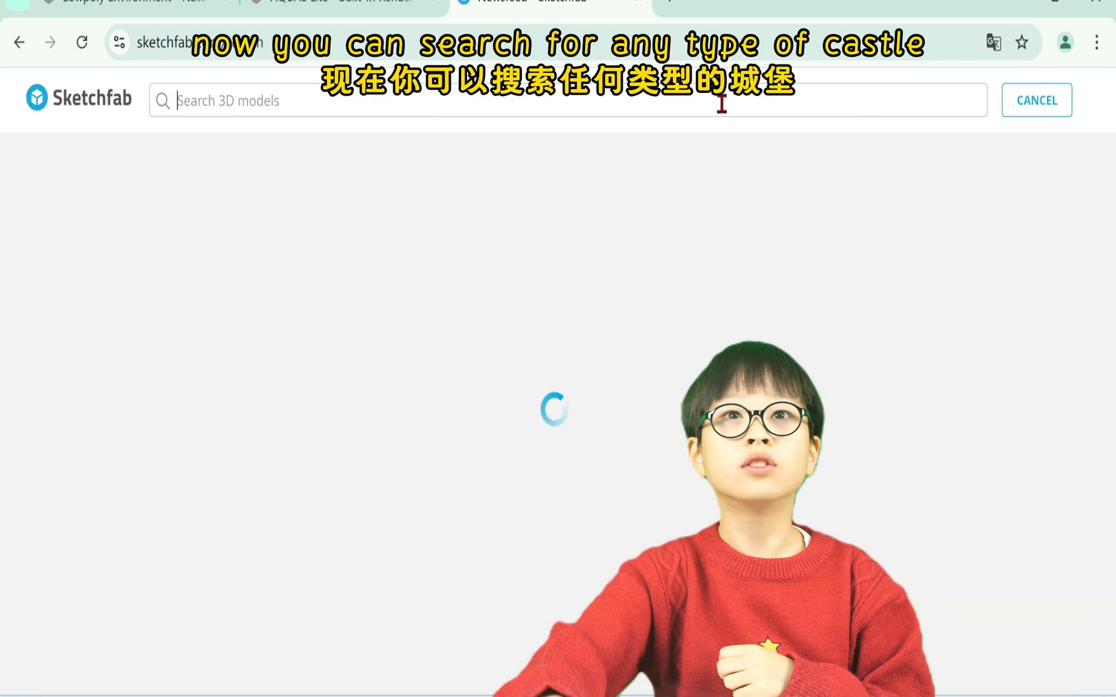
text(c)
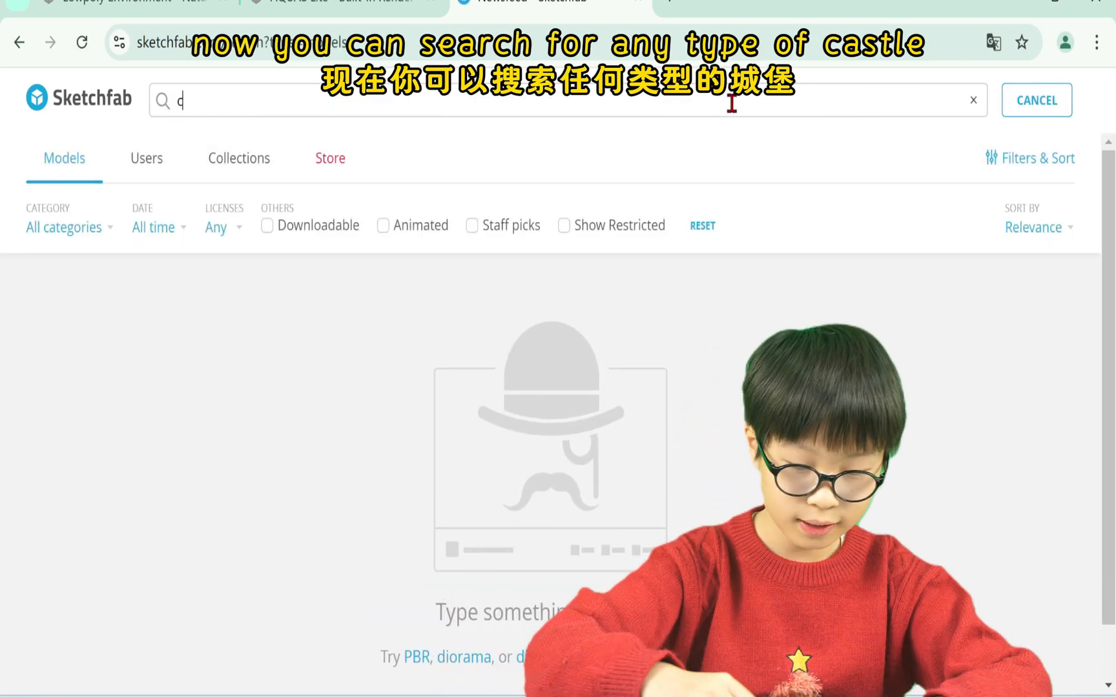
text(astle)
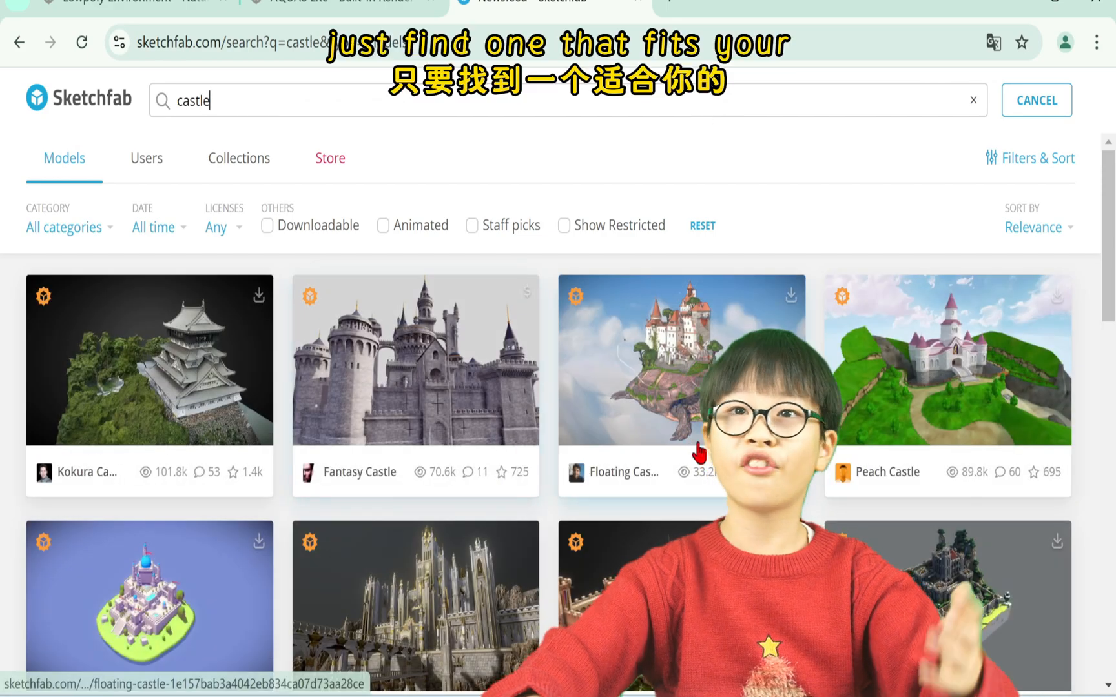
- Browse the Sketchfab search results for "castle" to find a model that suits the terrain
scroll(652, 517, down, 6)
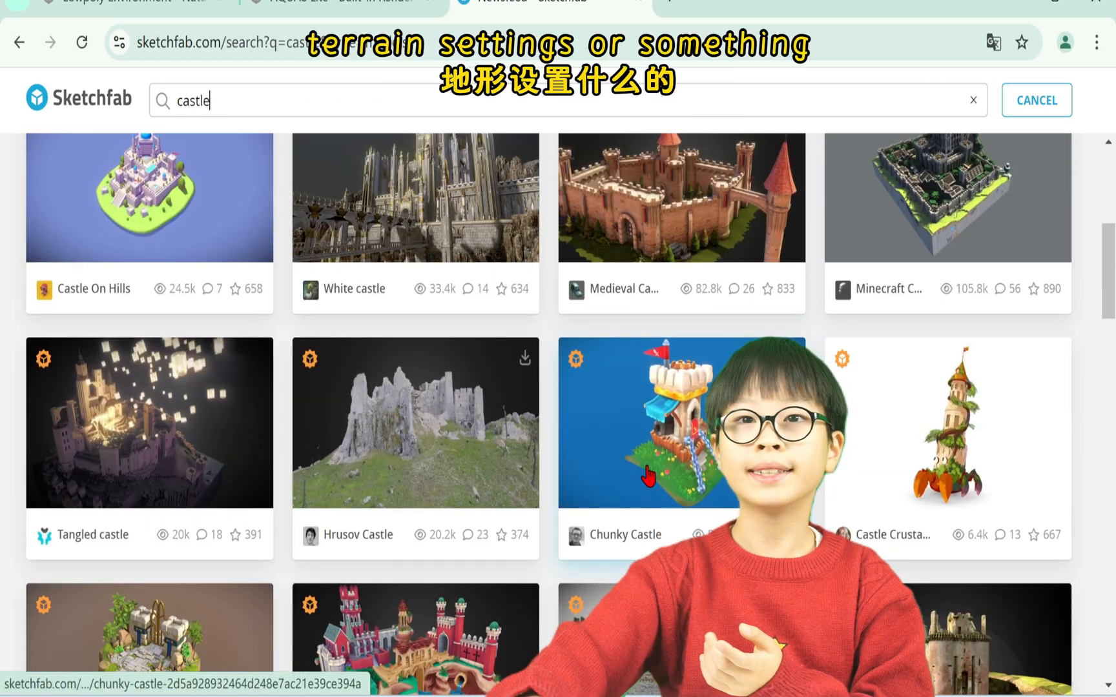
scroll(646, 477, down, 3)
scroll(601, 460, down, 12)
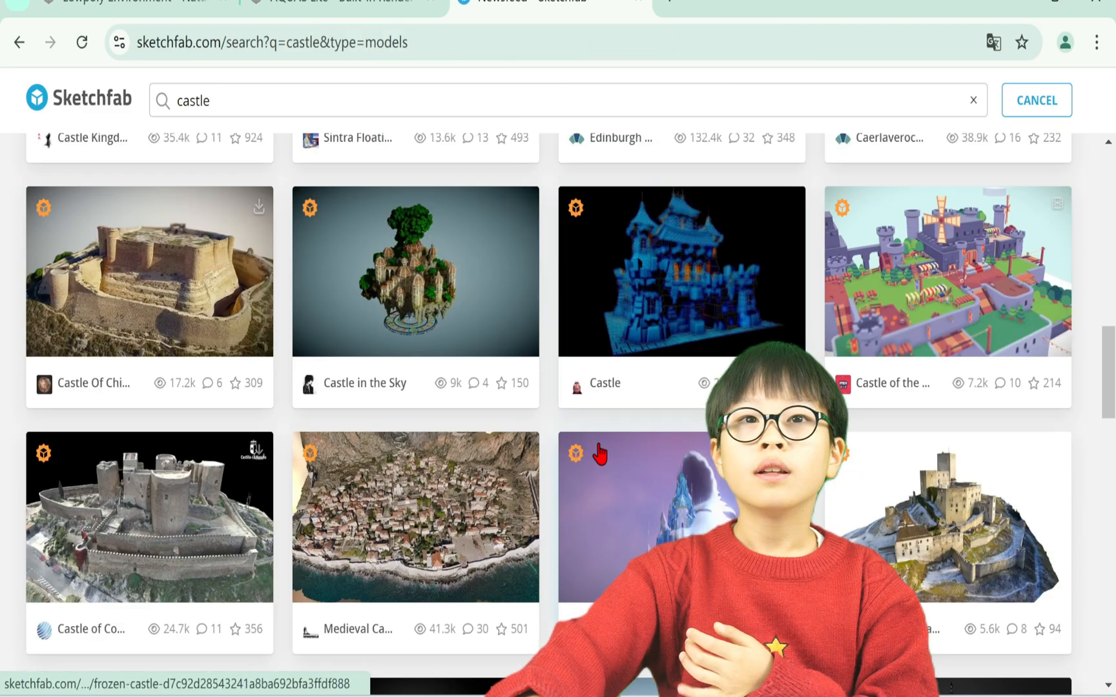
scroll(528, 413, down, 15)
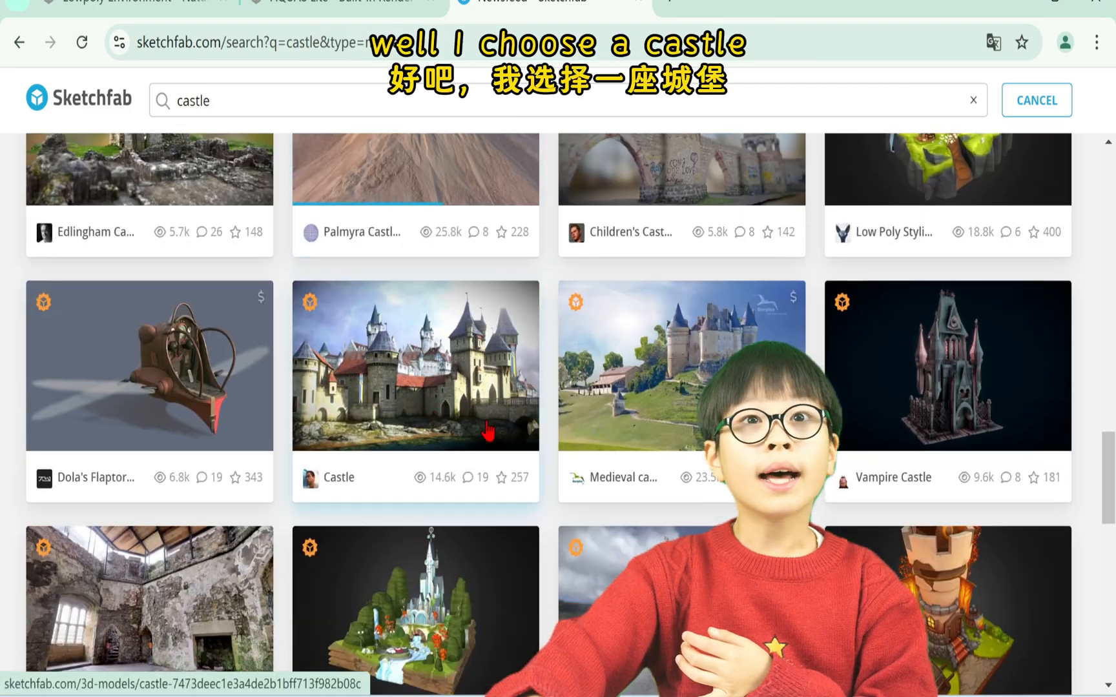
scroll(505, 431, down, 11)
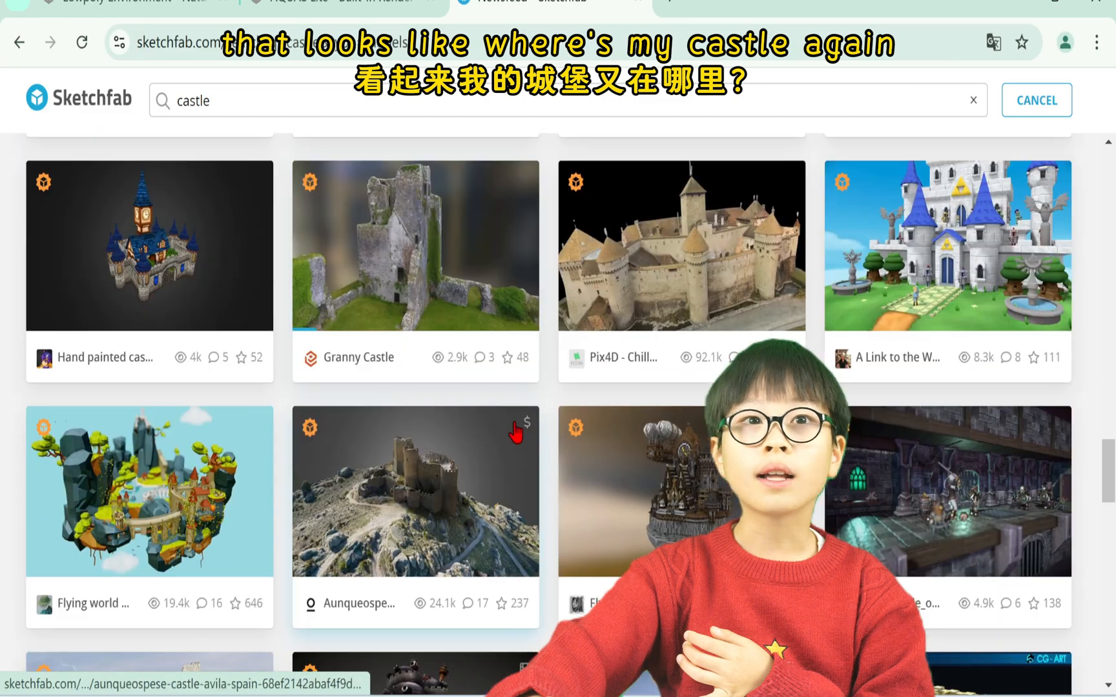
scroll(520, 429, down, 16)
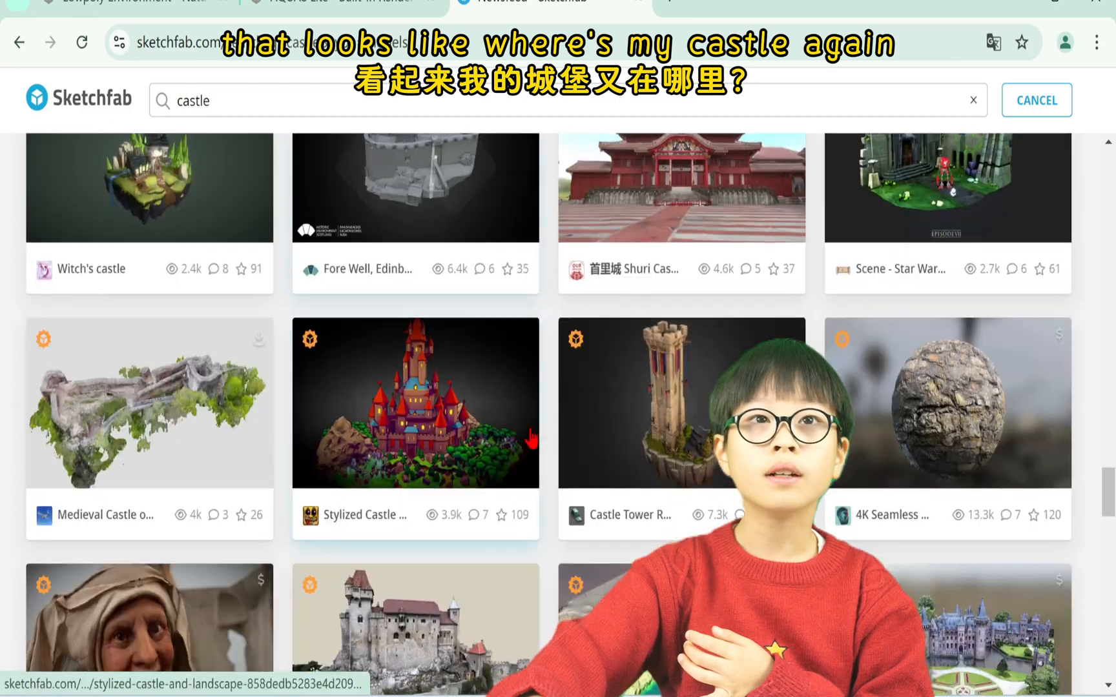
scroll(516, 455, down, 19)
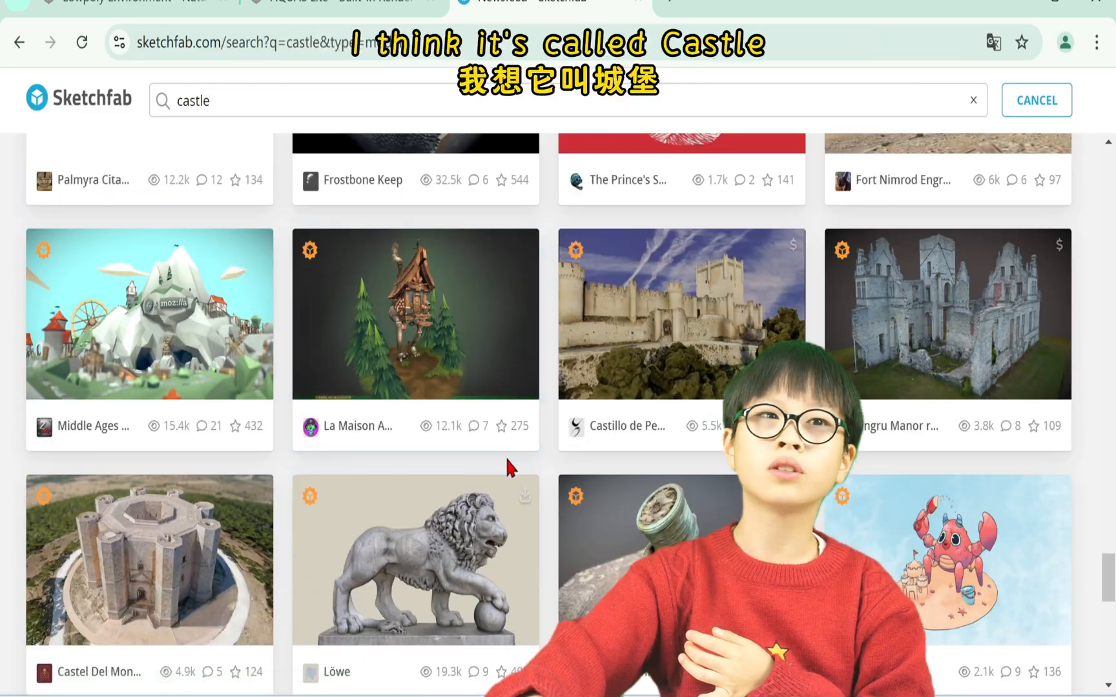
scroll(517, 461, down, 10)
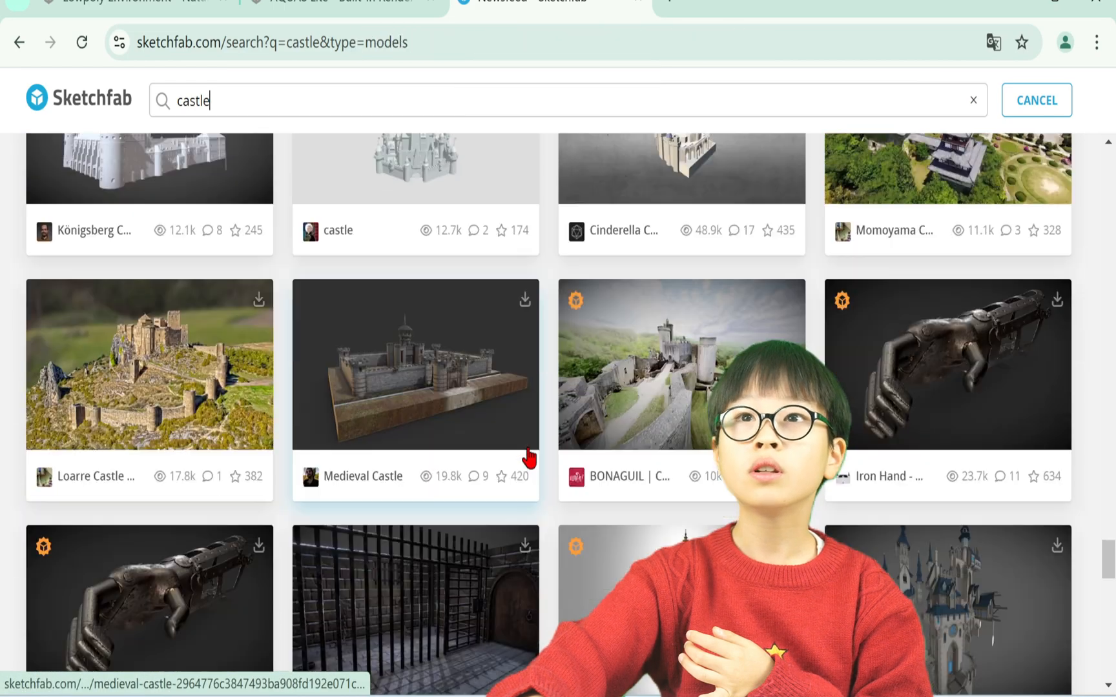
scroll(533, 458, down, 7)
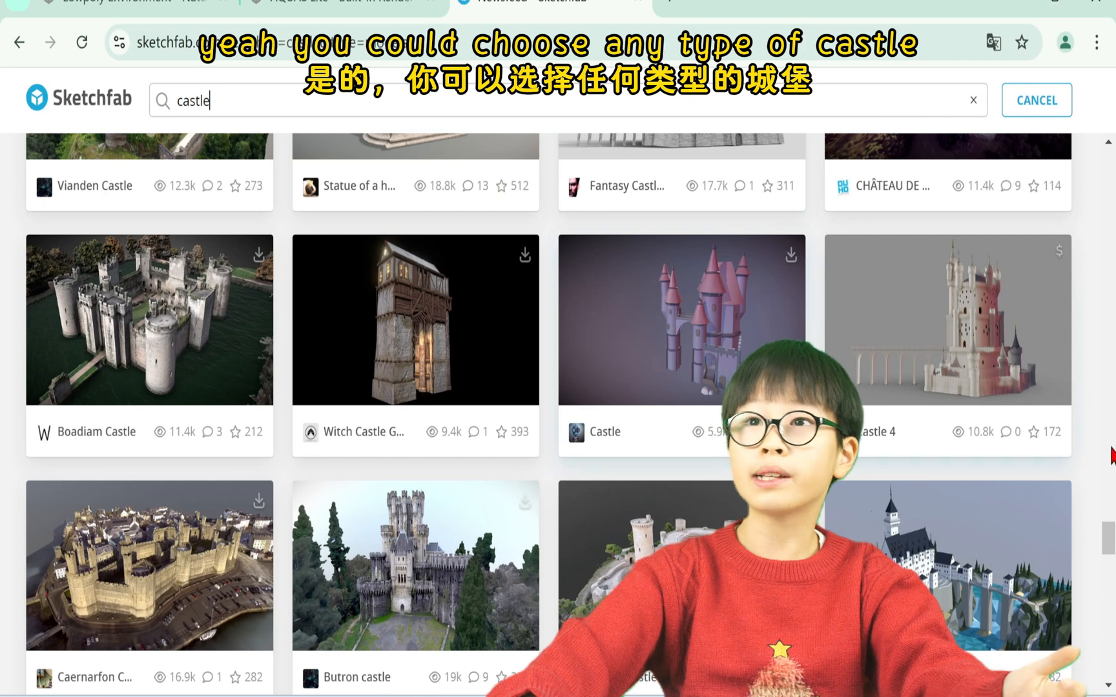
- Open the Castle 4 model page, check whether it offers a download, and return to the search results
click(927, 352)
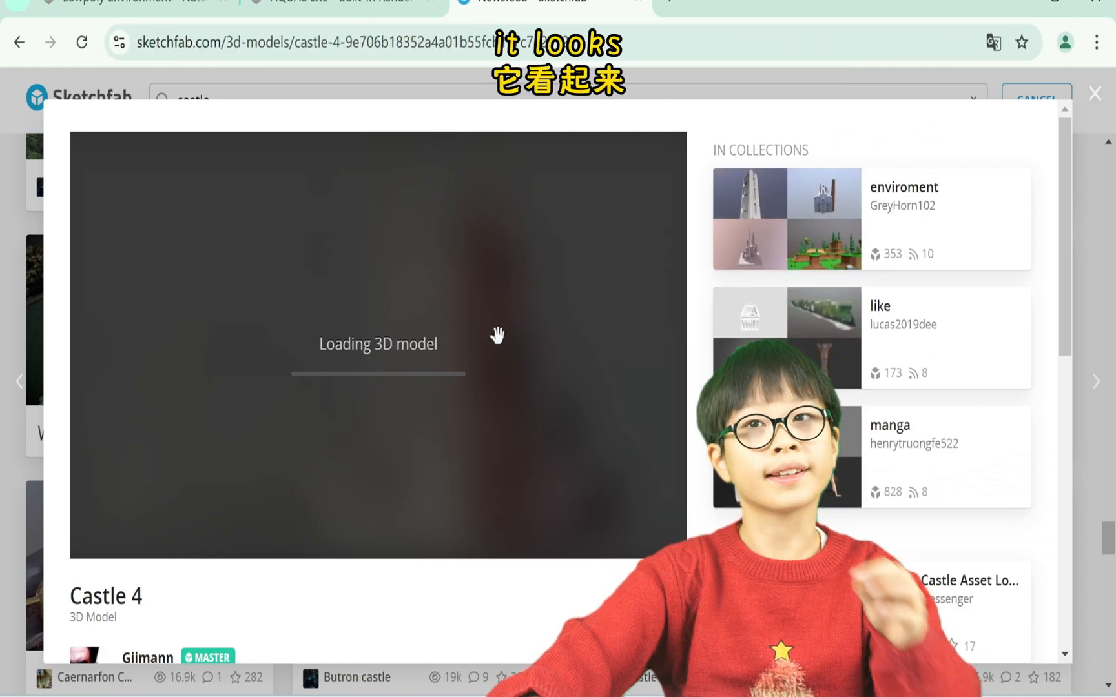
click(1094, 93)
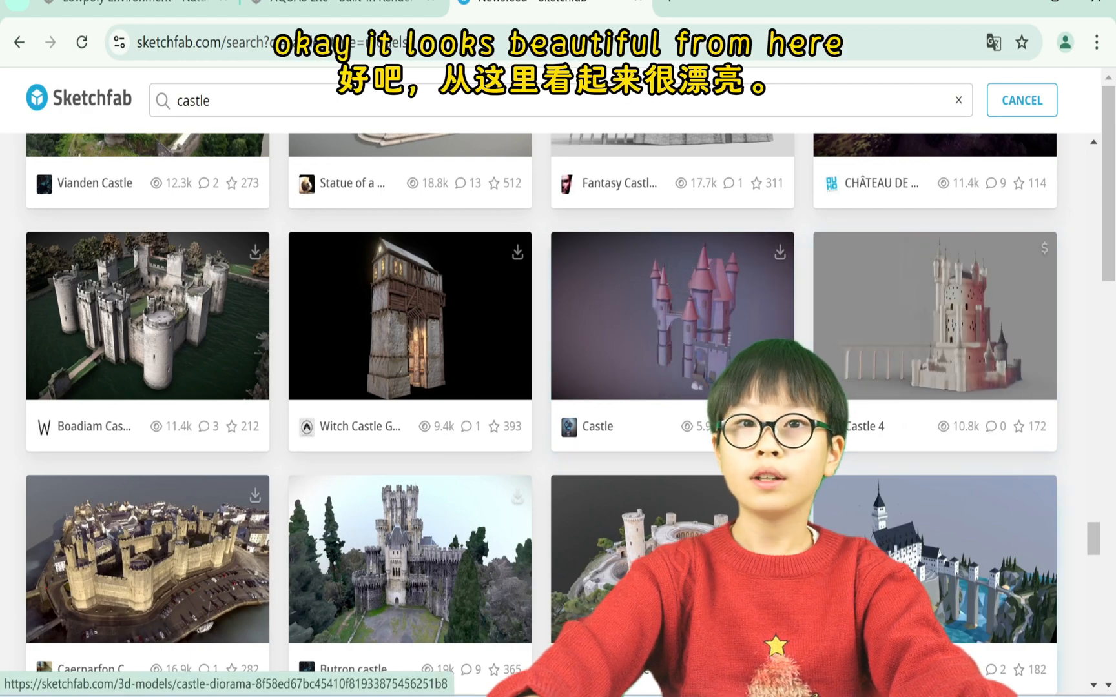
click(948, 324)
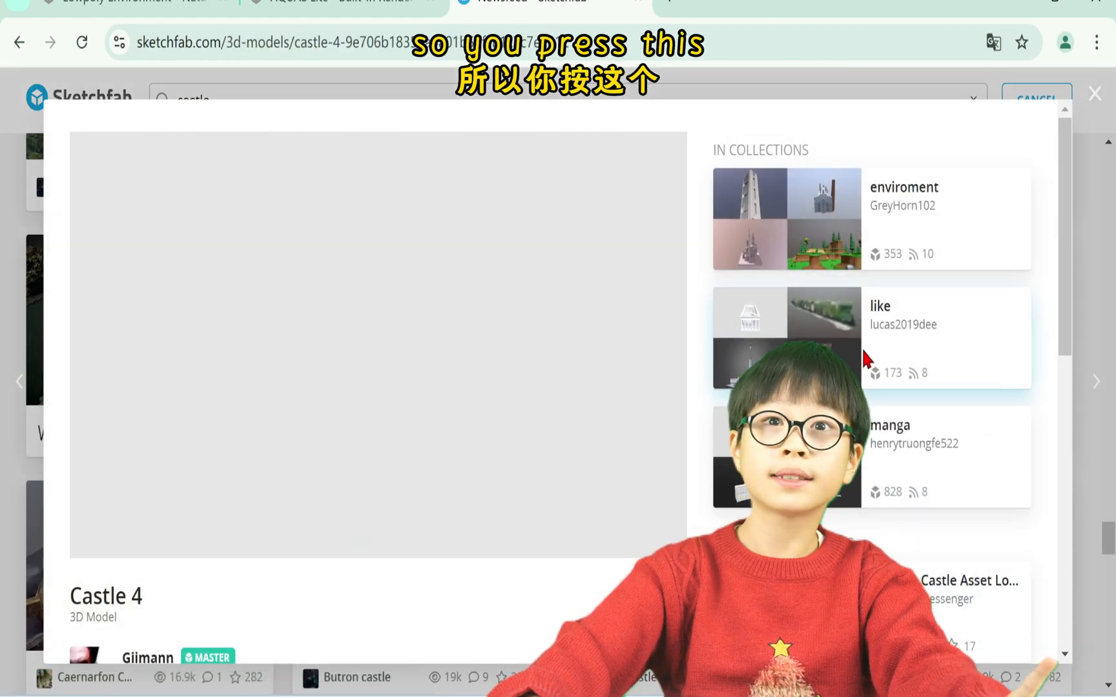
scroll(474, 344, down, 7)
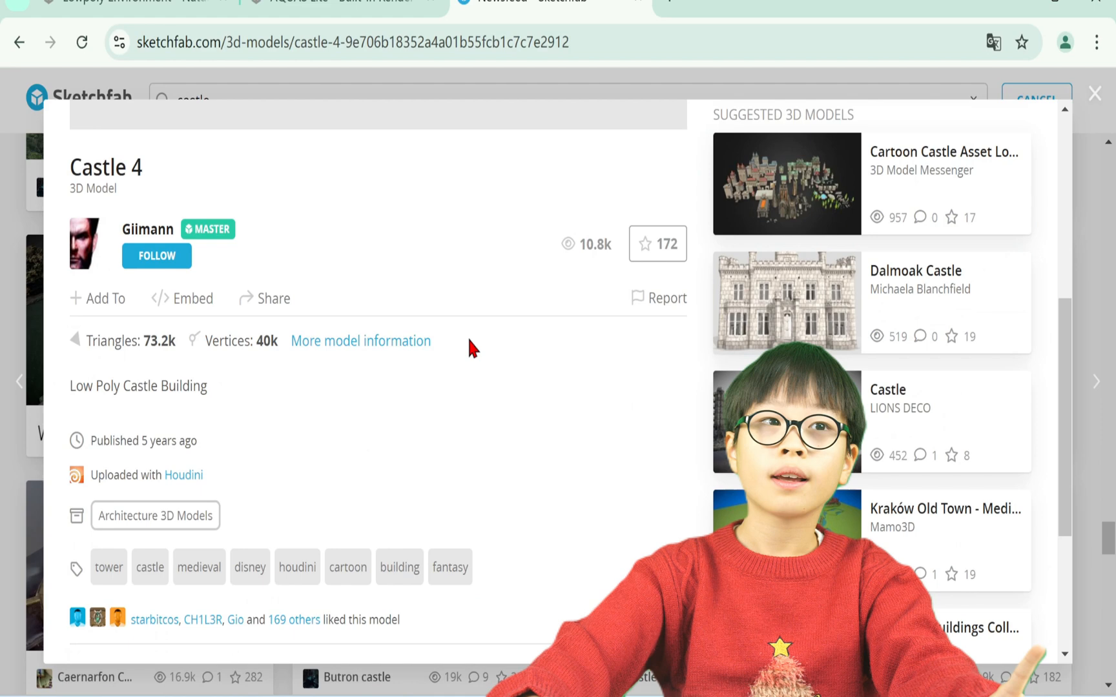
click(1094, 95)
- Open the pink-roofed Castle model, check its available download formats for FBX, and return to the search results
click(663, 352)
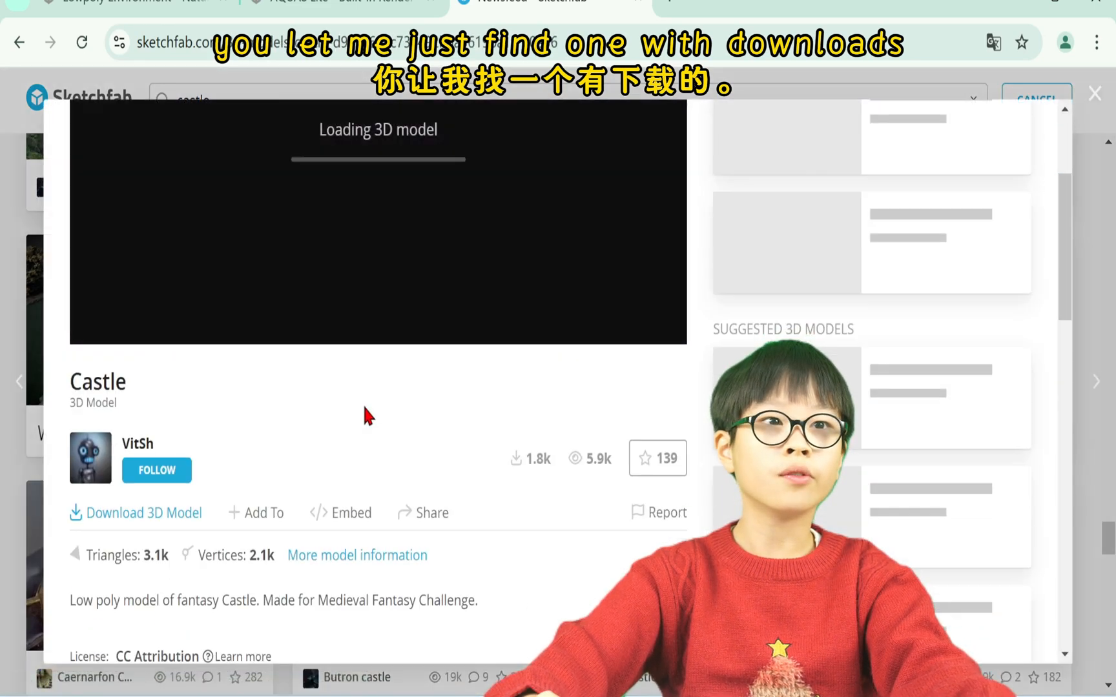
scroll(364, 416, down, 3)
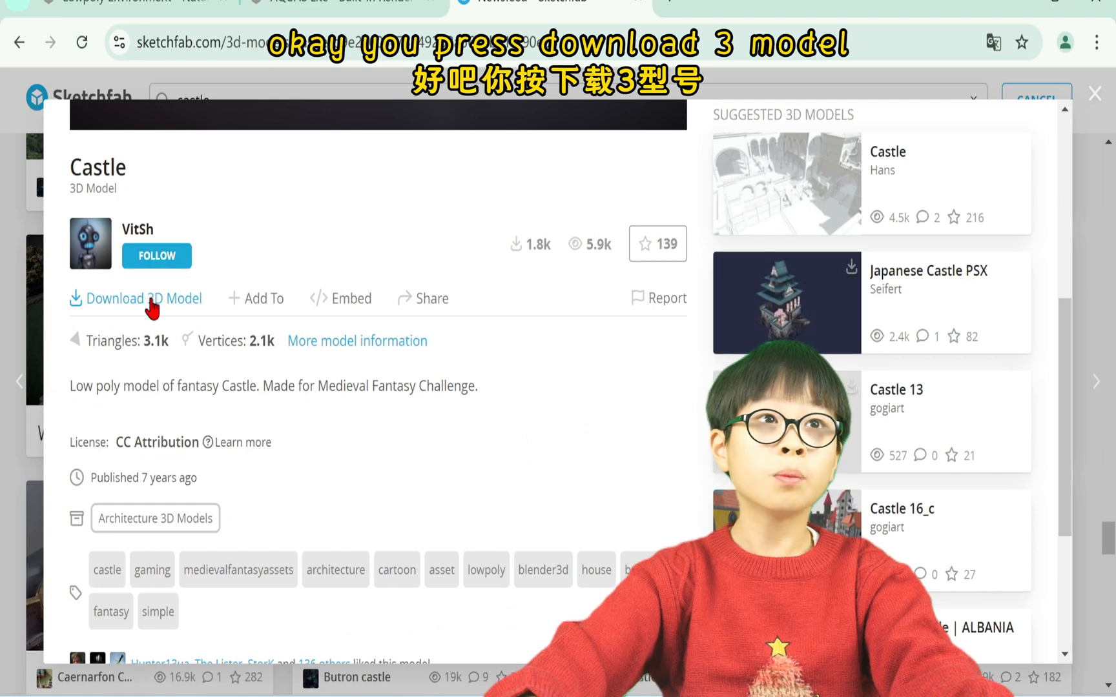
click(153, 304)
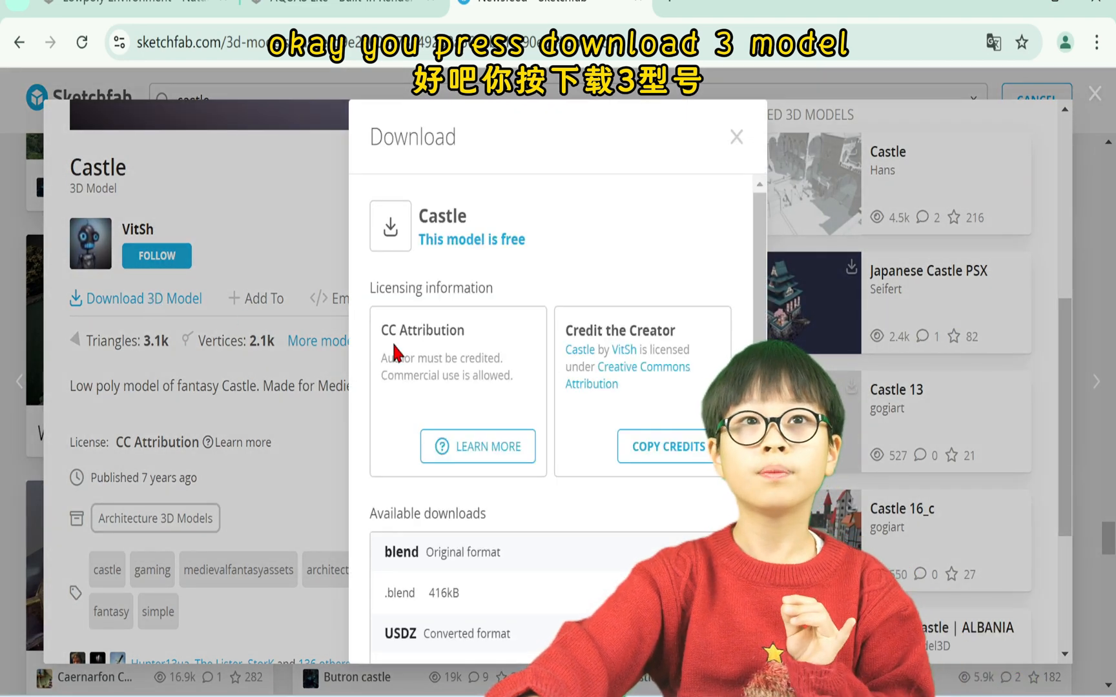
scroll(559, 381, down, 5)
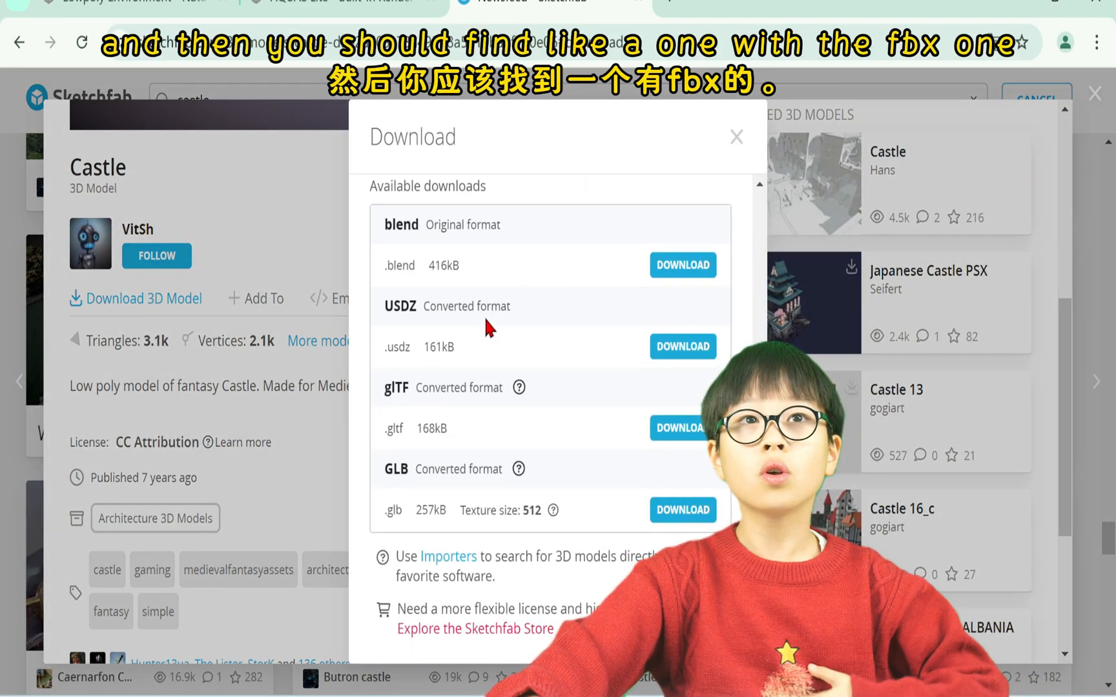
scroll(486, 326, up, 5)
scroll(539, 321, down, 3)
scroll(473, 429, down, 2)
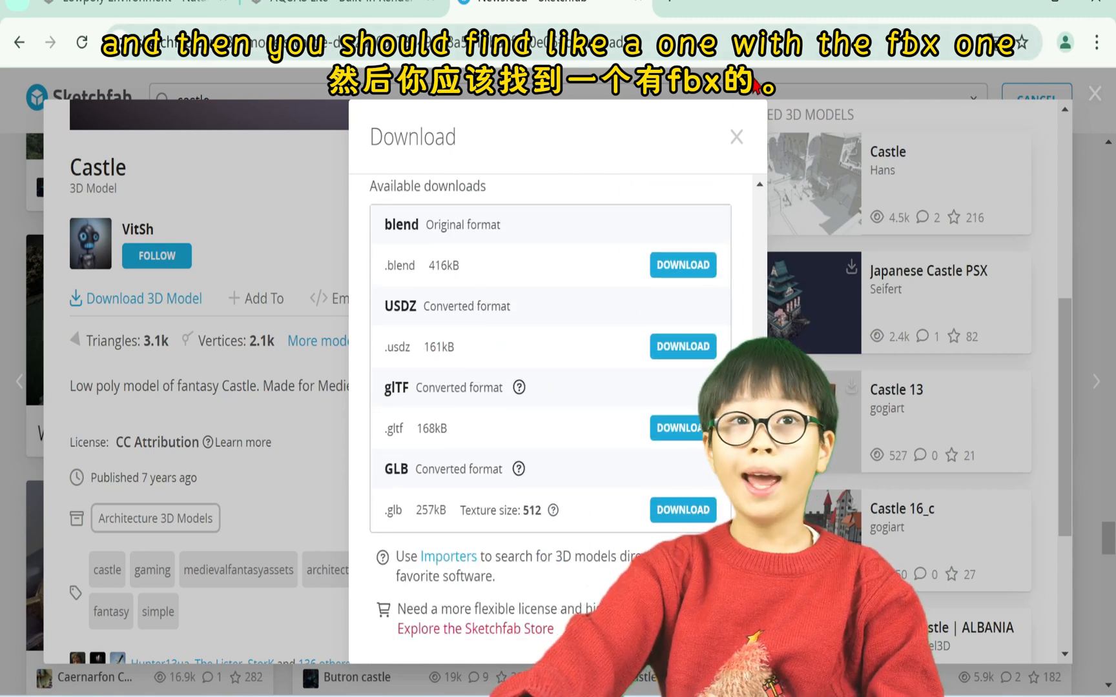
scroll(745, 257, up, 5)
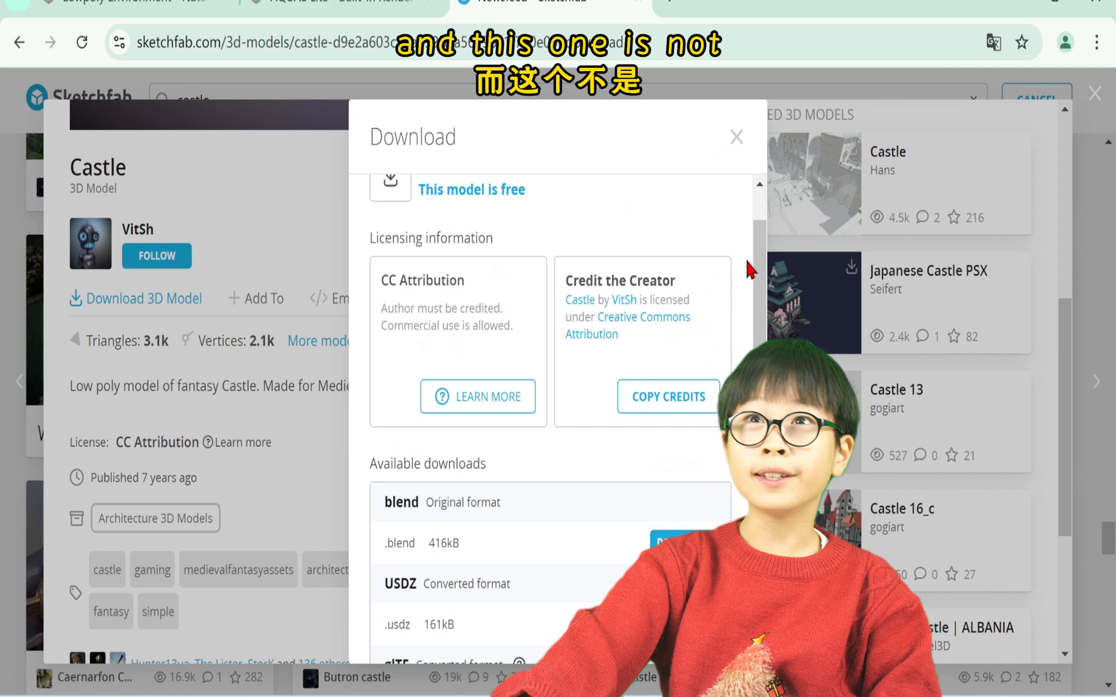
click(737, 138)
scroll(716, 219, up, 6)
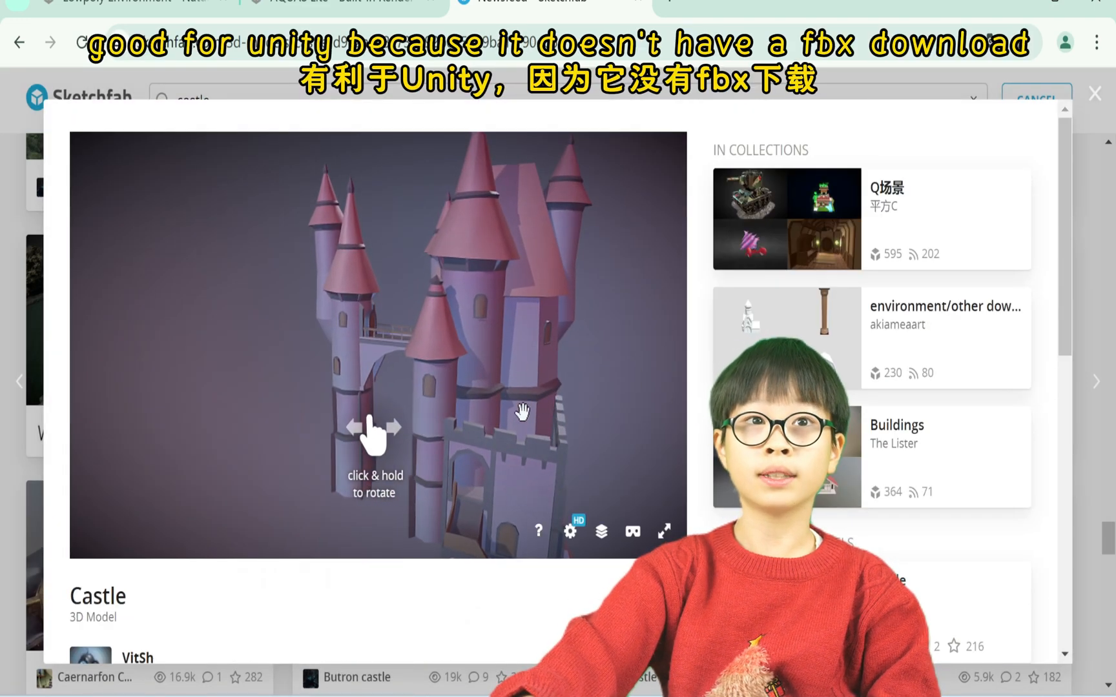
click(1095, 95)
- Open the Butron castle model, check its download formats for an FBX version, and close the model page
scroll(357, 391, up, 3)
scroll(388, 460, down, 6)
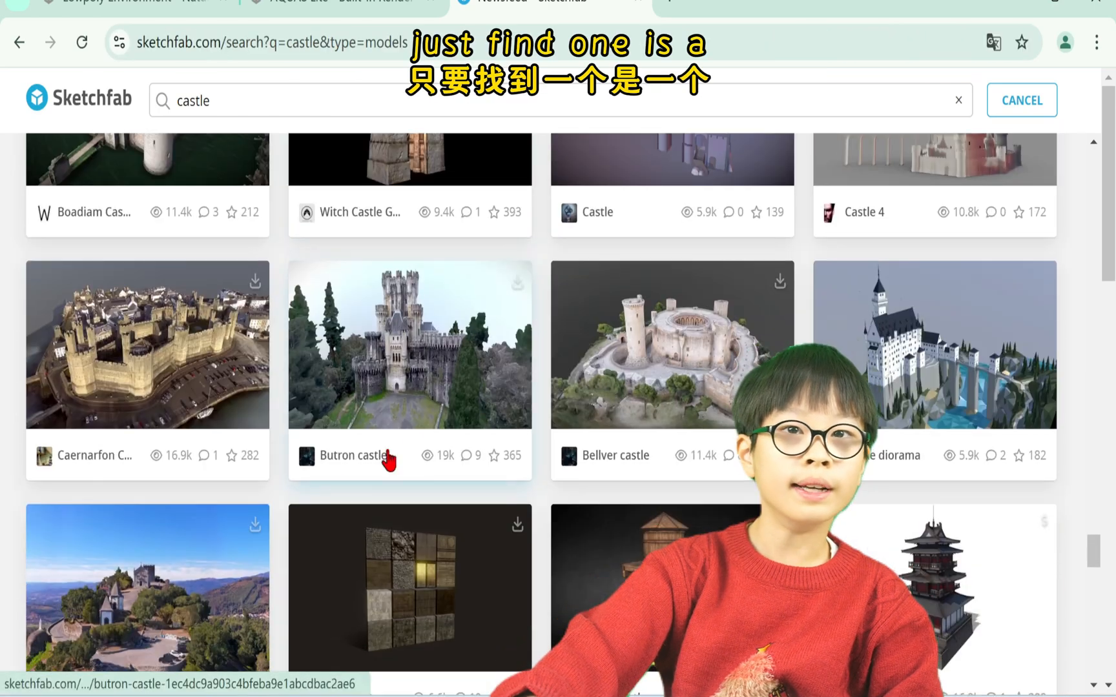
click(388, 460)
scroll(458, 349, down, 5)
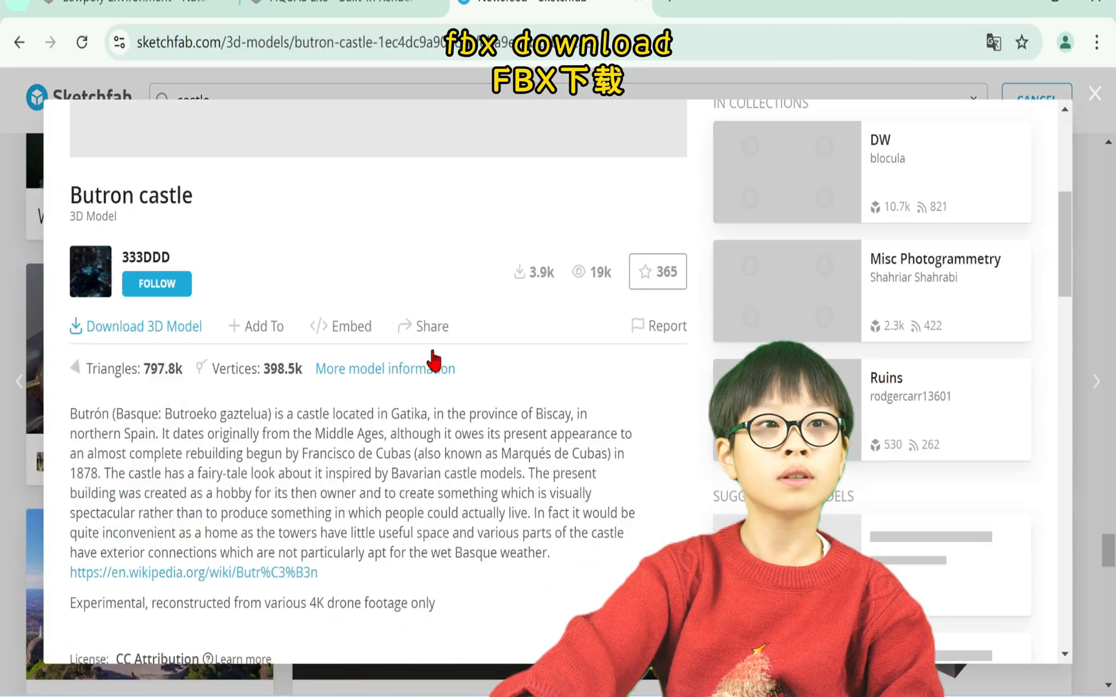
click(130, 301)
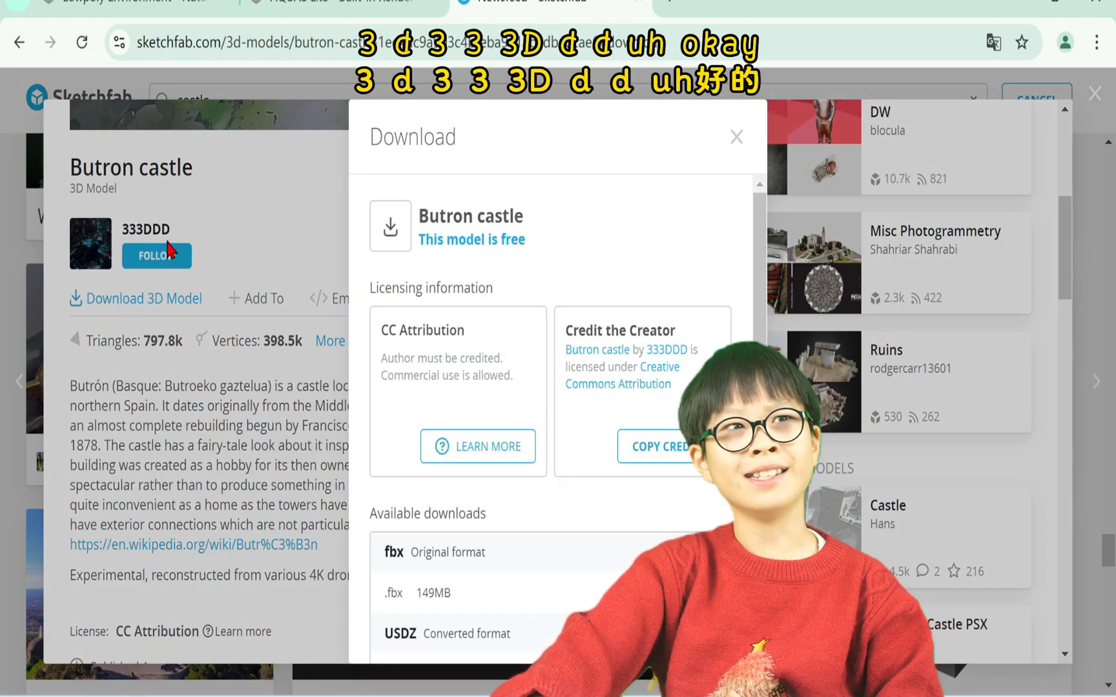
scroll(439, 371, down, 3)
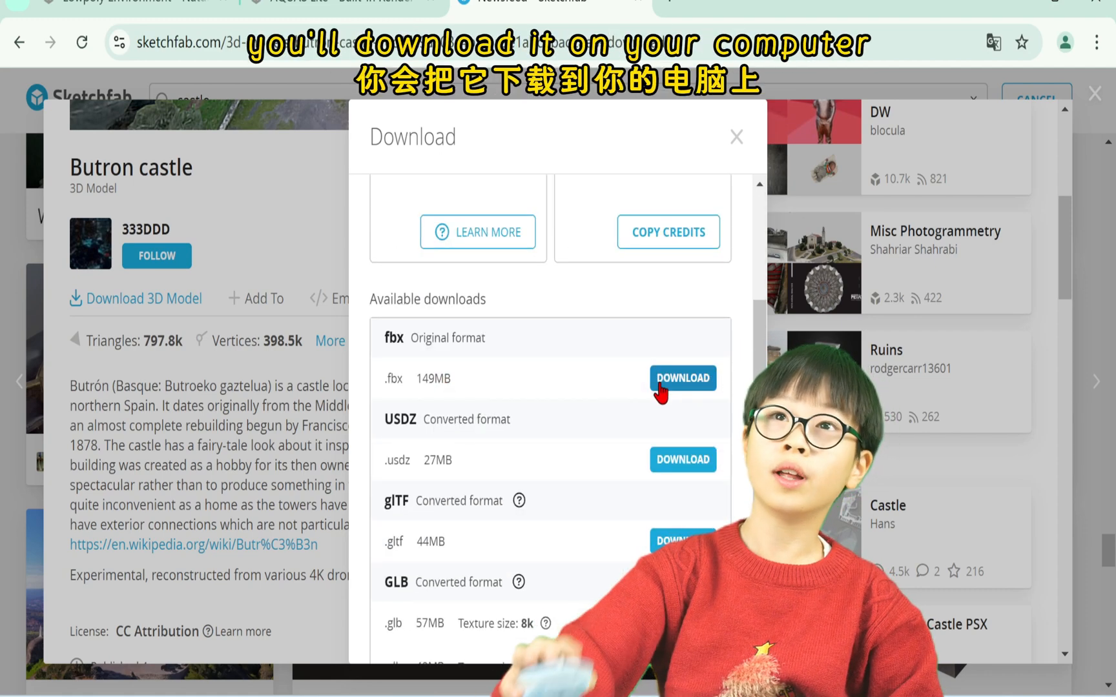
click(737, 138)
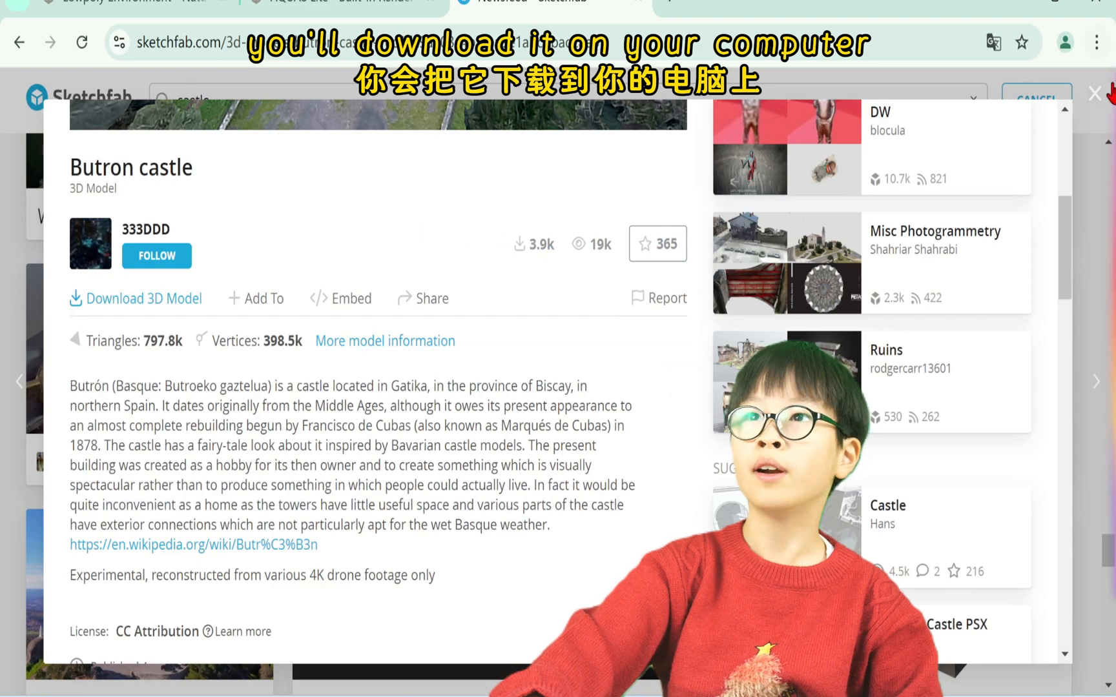
click(1094, 96)
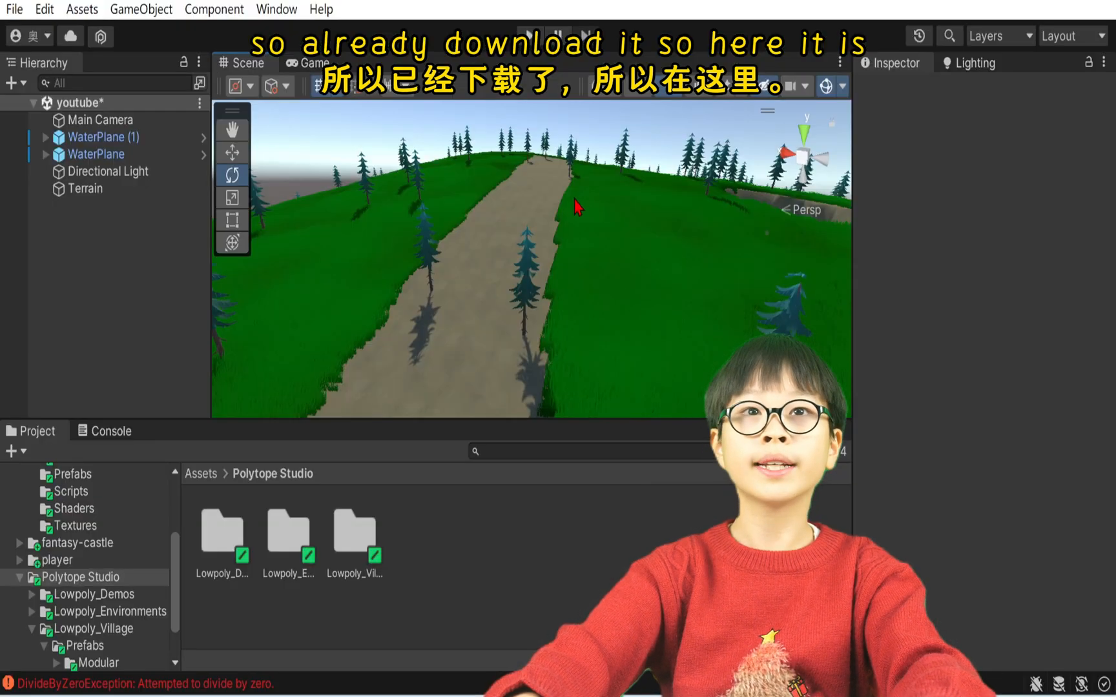
- Switch back to Unity and open the Assets/fantasy-castle/source/Castle folder in the project
right_drag(575, 206, 556, 258)
scroll(177, 611, up, 5)
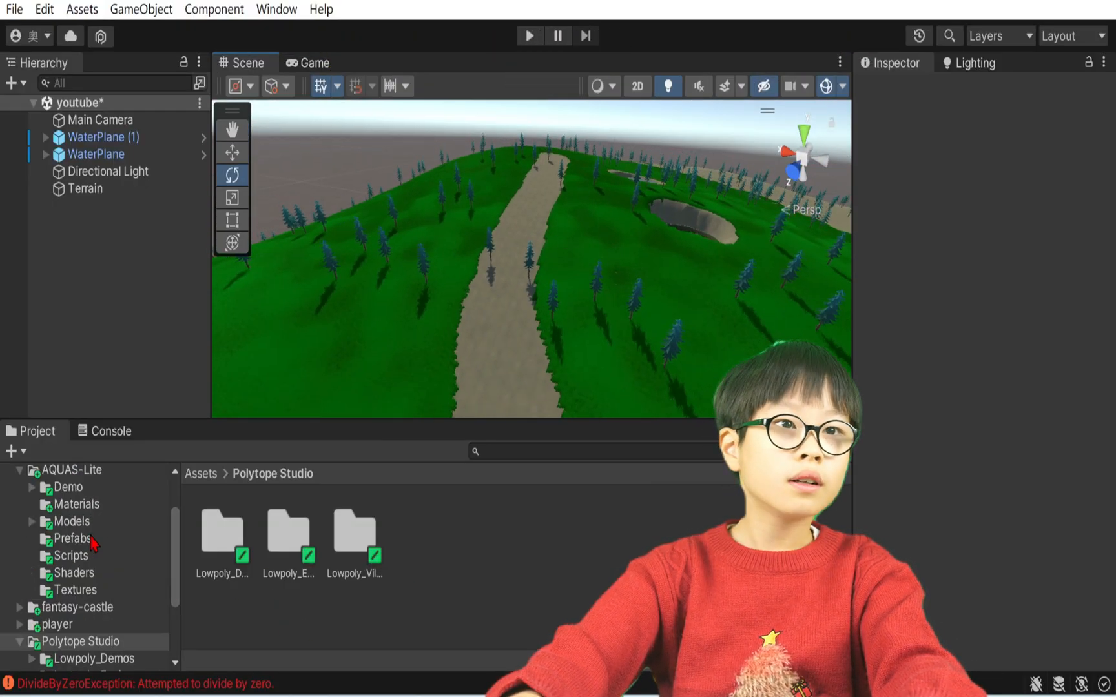
click(81, 506)
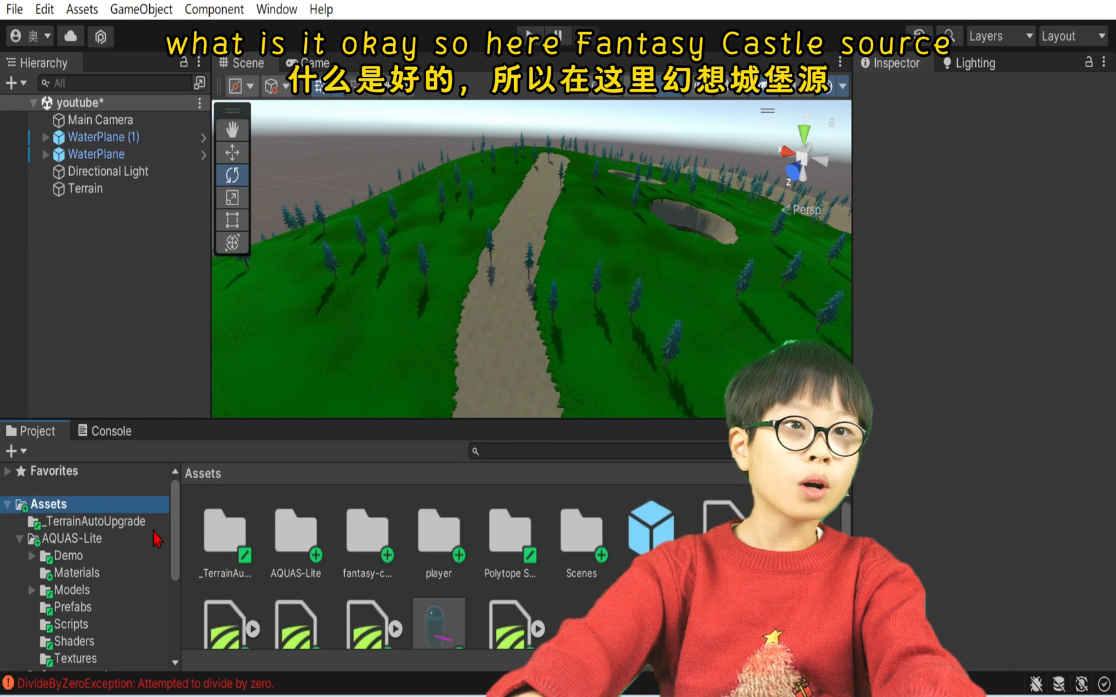
double_click(378, 554)
click(227, 555)
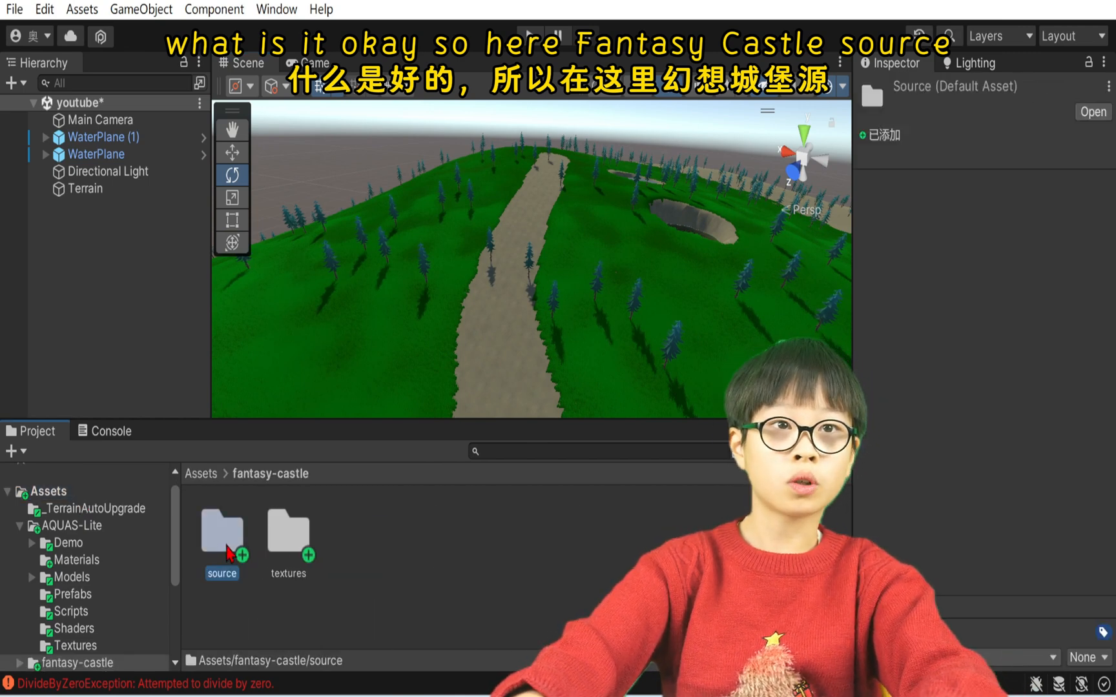
double_click(228, 554)
click(235, 562)
double_click(208, 542)
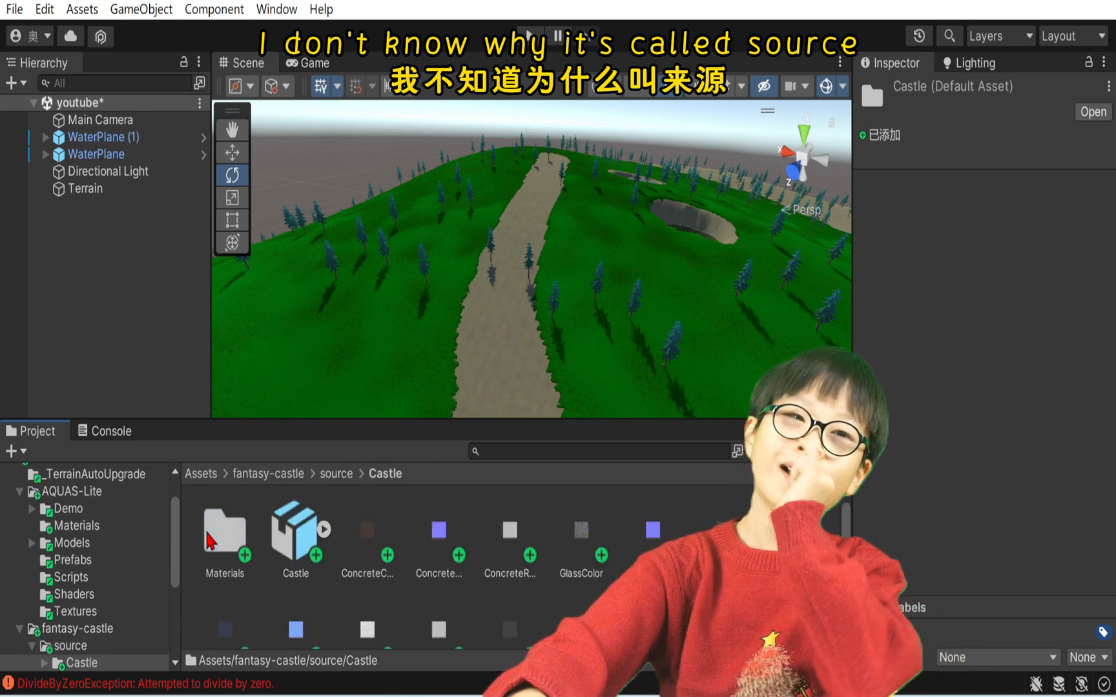
click(210, 541)
- Add the Castle model to the scene on the hill by the road and lower it to about Y 223.2
drag(295, 529, 235, 208)
key(f)
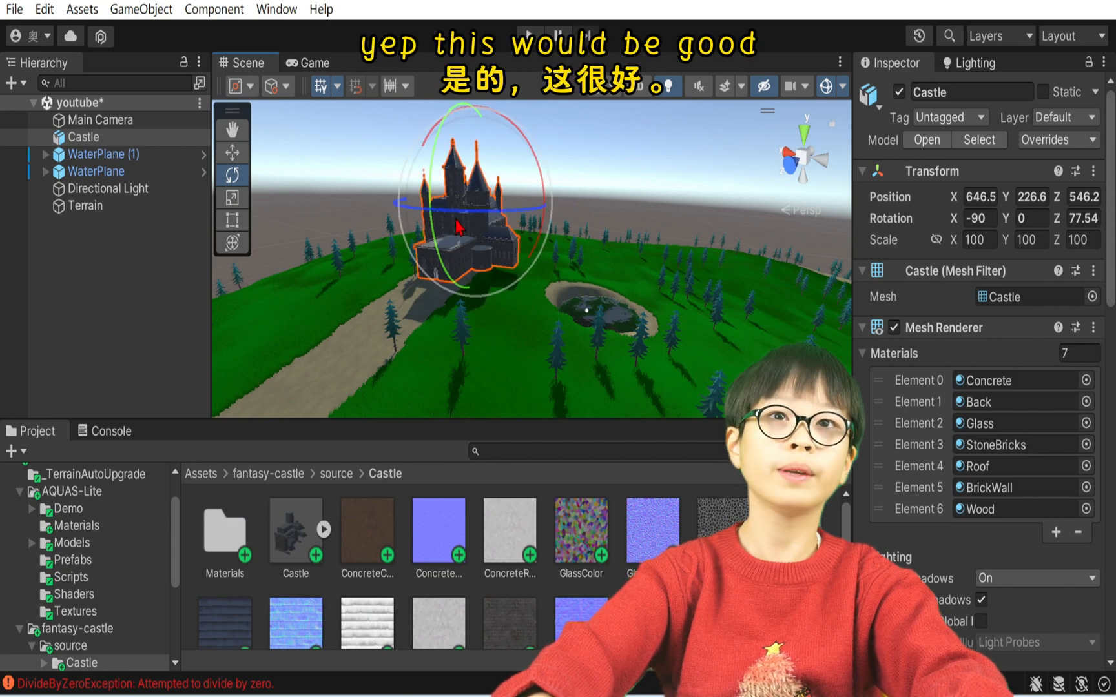
key(w)
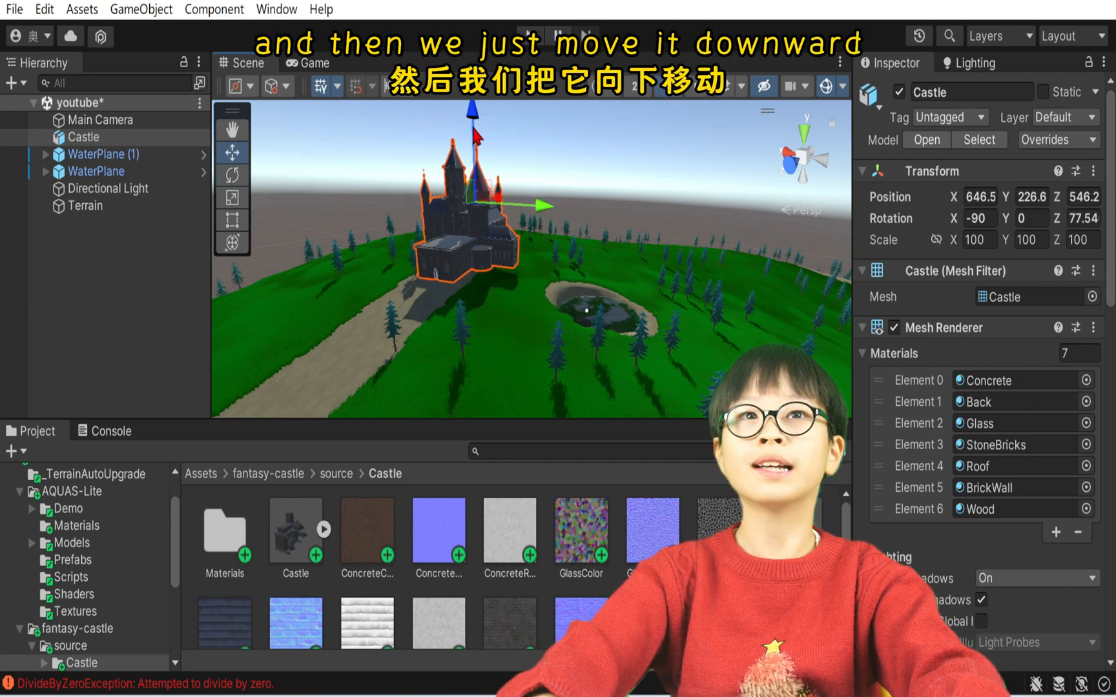
drag(471, 126, 482, 150)
- Add a Mesh Collider component to the Castle on the hill by the road
scroll(957, 261, down, 15)
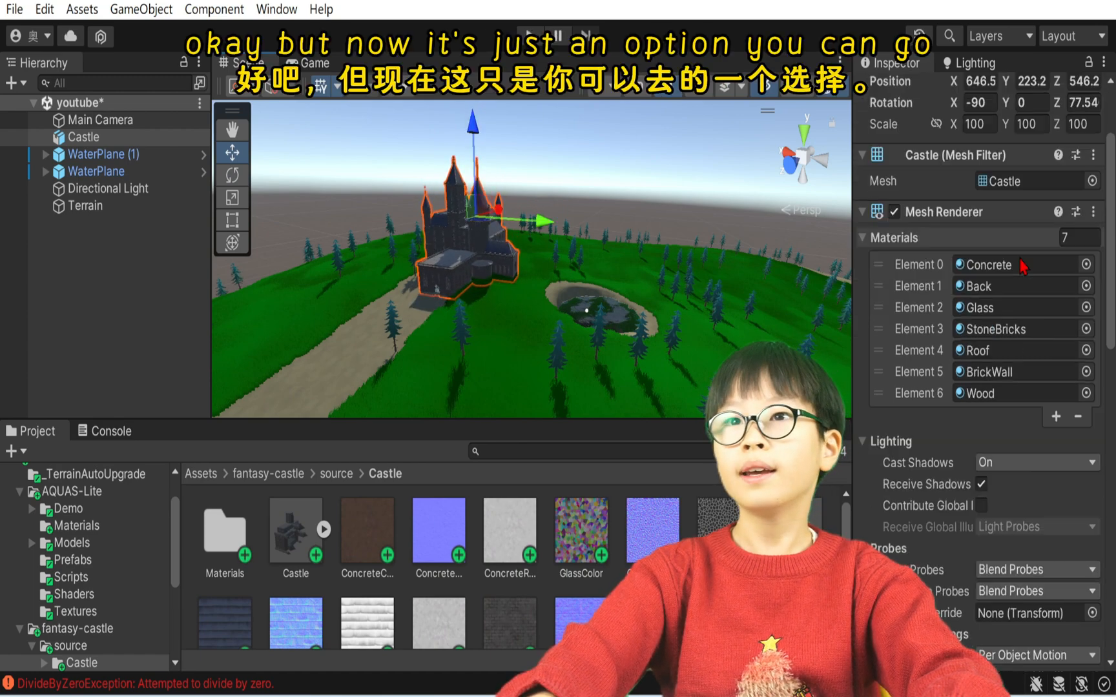
scroll(962, 591, down, 2)
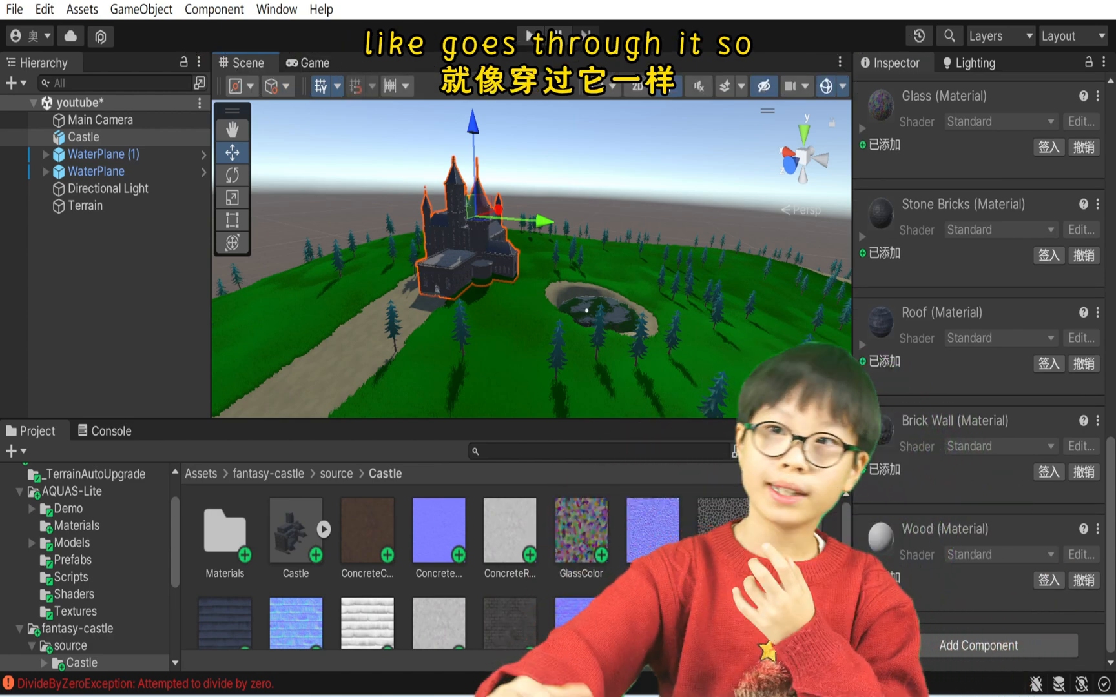
click(1060, 646)
text(au)
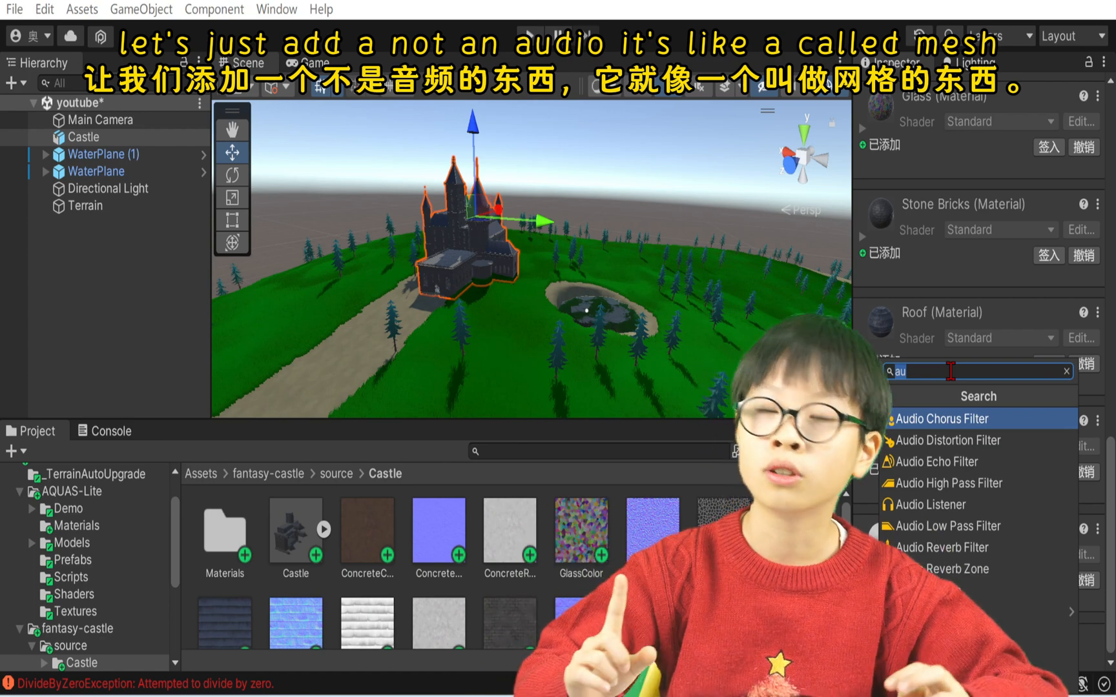
text(mesh)
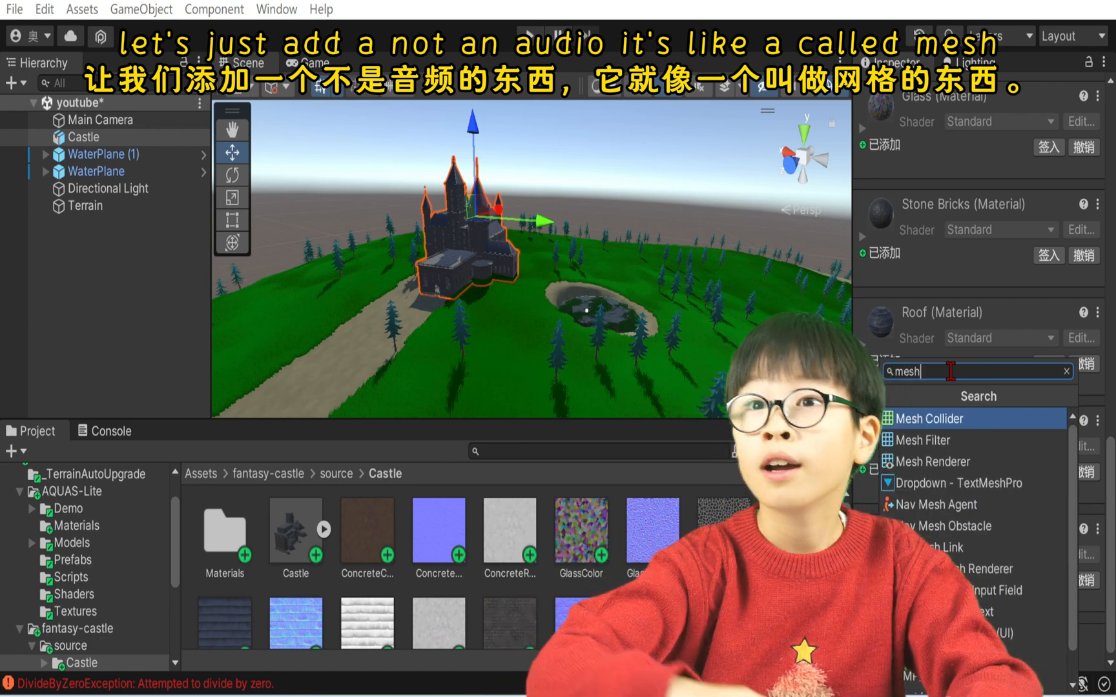
click(965, 429)
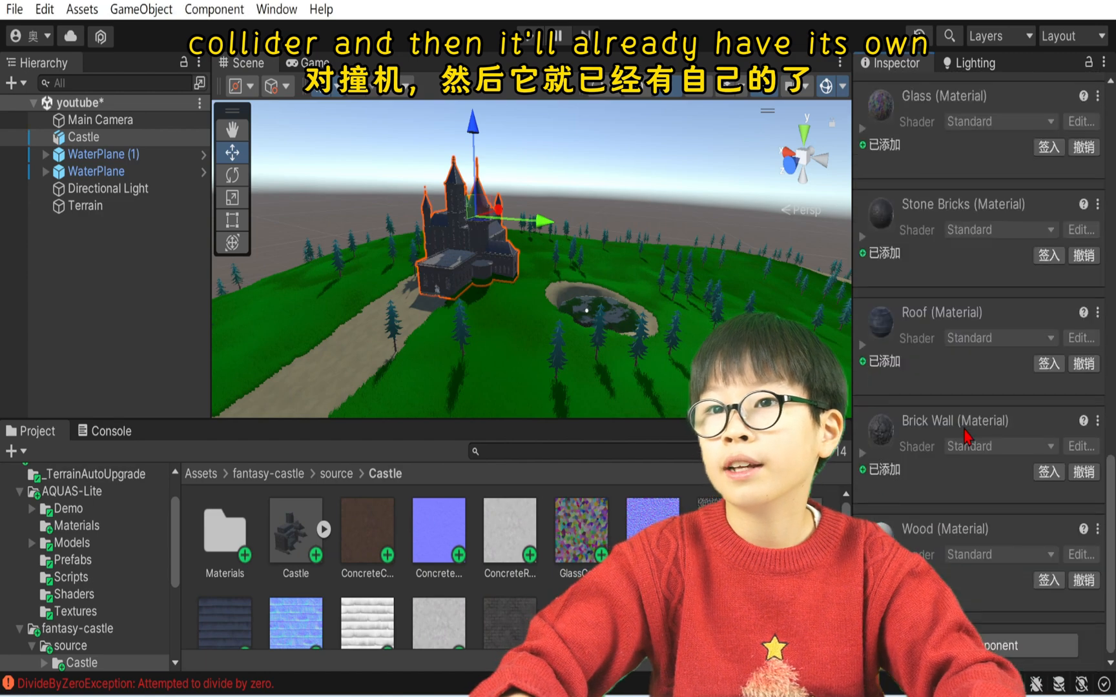
scroll(1003, 493, up, 10)
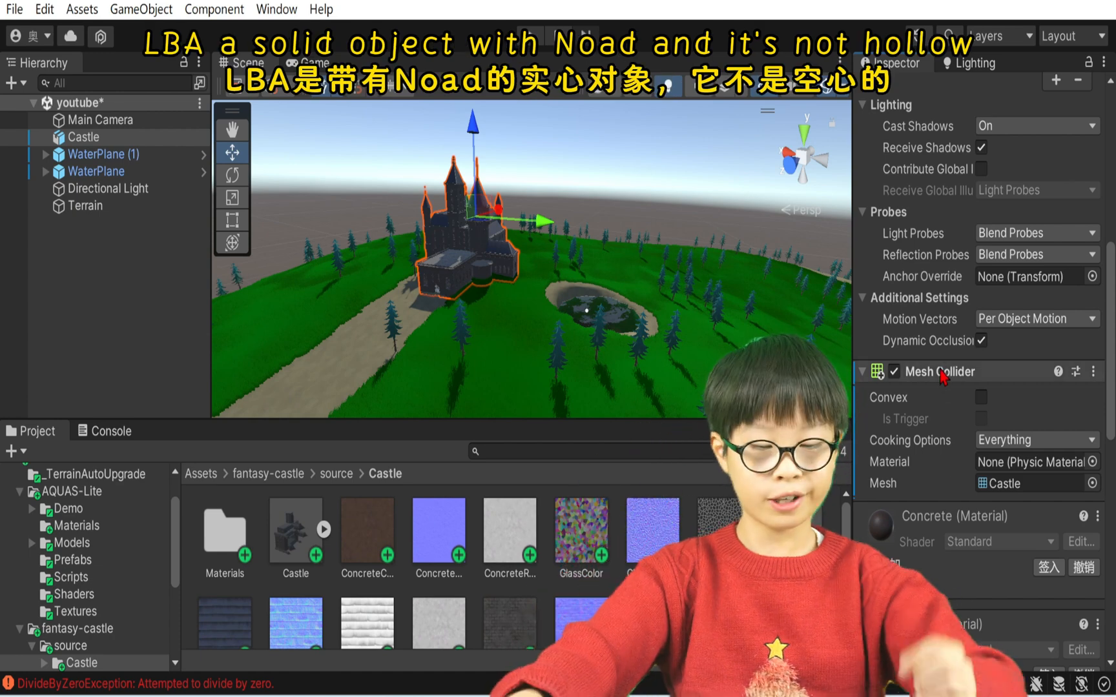
- Place a second Castle on the grass at the end of the road and add a Mesh Collider component to it
right_drag(452, 290, 180, 374)
drag(440, 214, 525, 299)
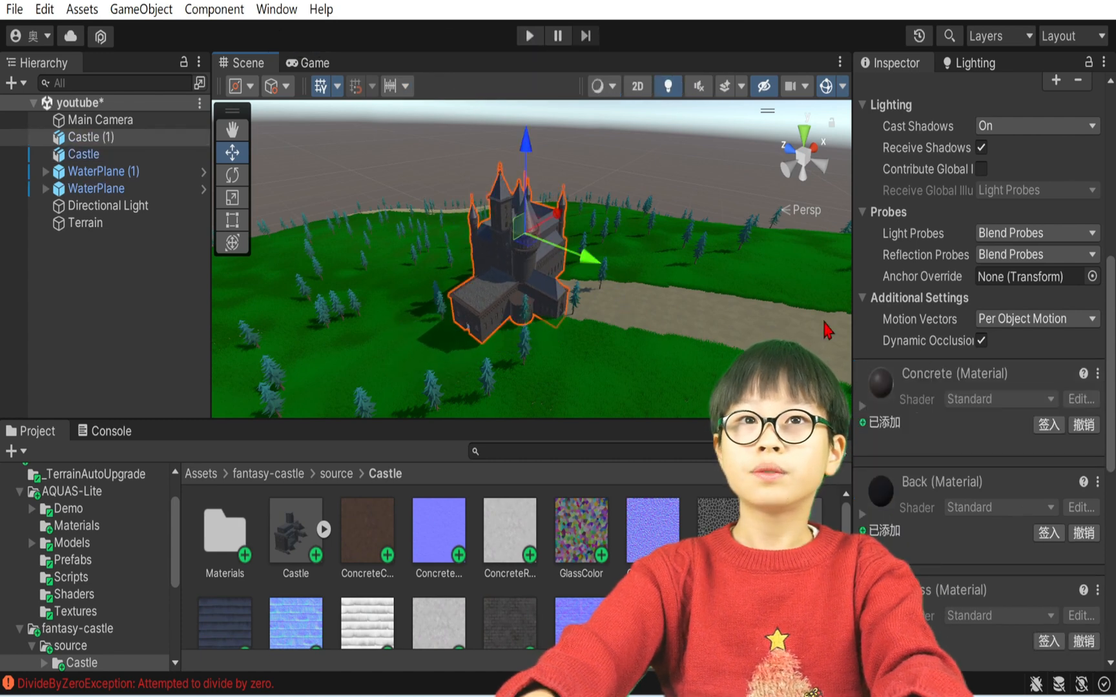
scroll(997, 451, down, 12)
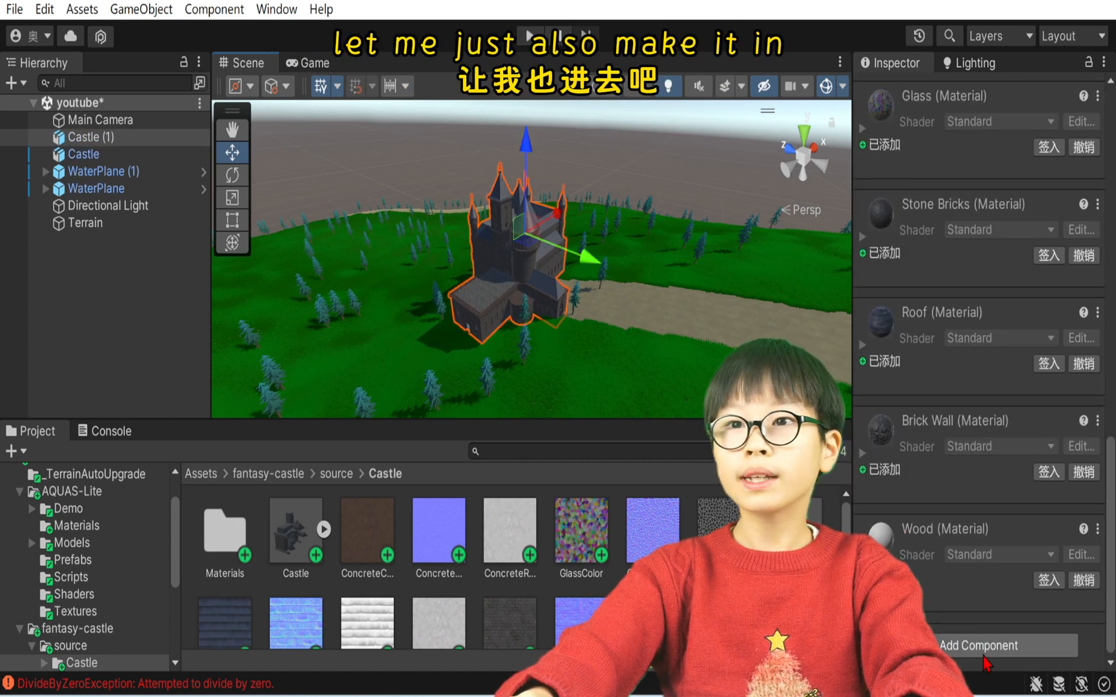
click(982, 649)
text(mesh)
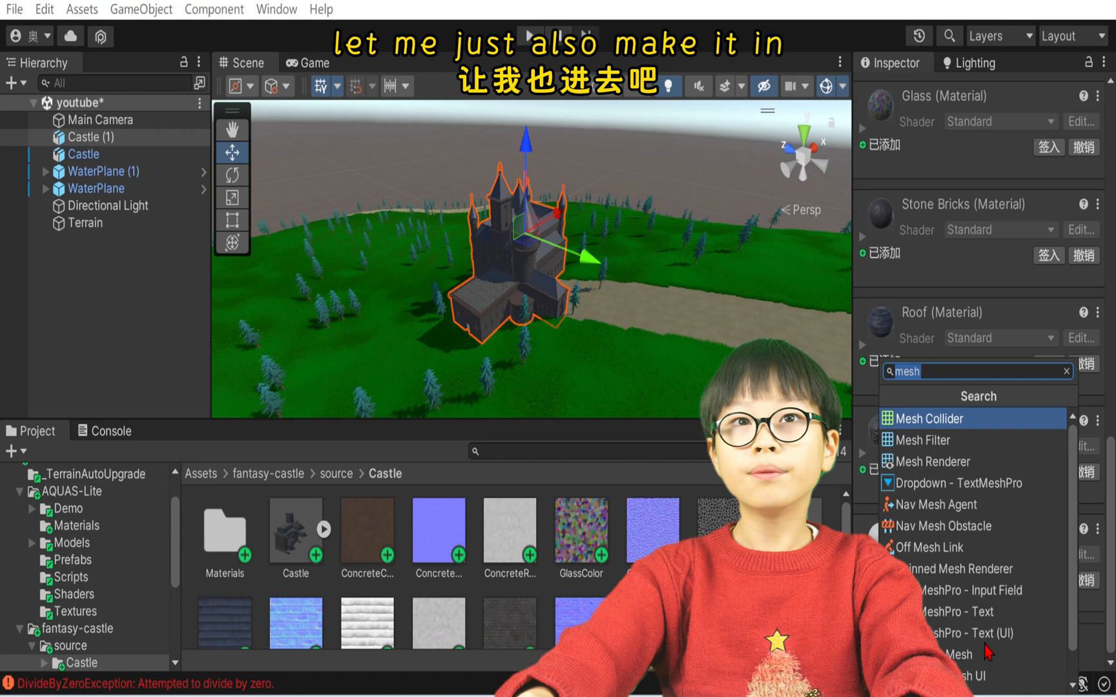
click(983, 426)
scroll(561, 323, down, 6)
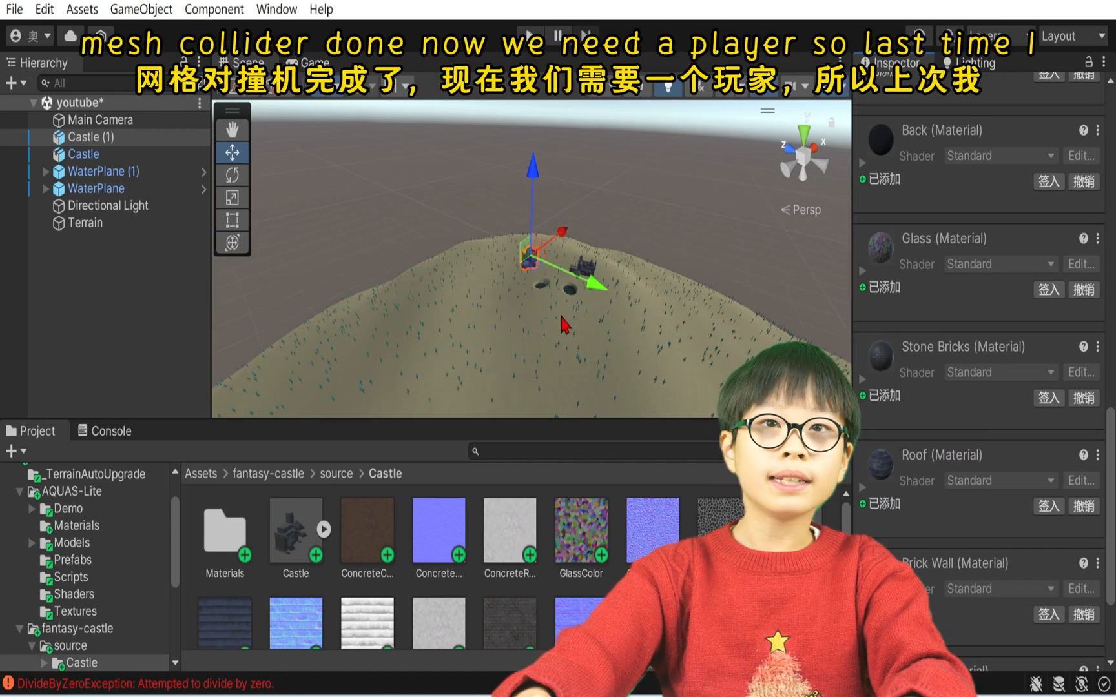
scroll(565, 325, up, 6)
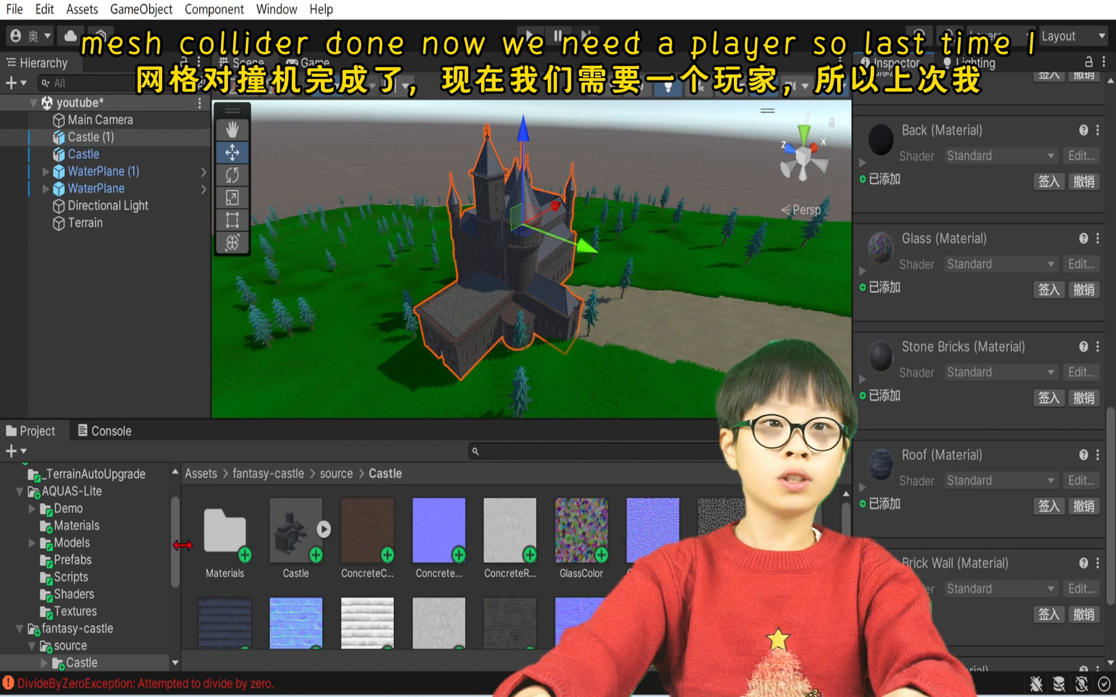
- Open SampleScene from the Assets/Scenes folder, saving the changes to the youtube scene
scroll(124, 554, up, 2)
click(127, 505)
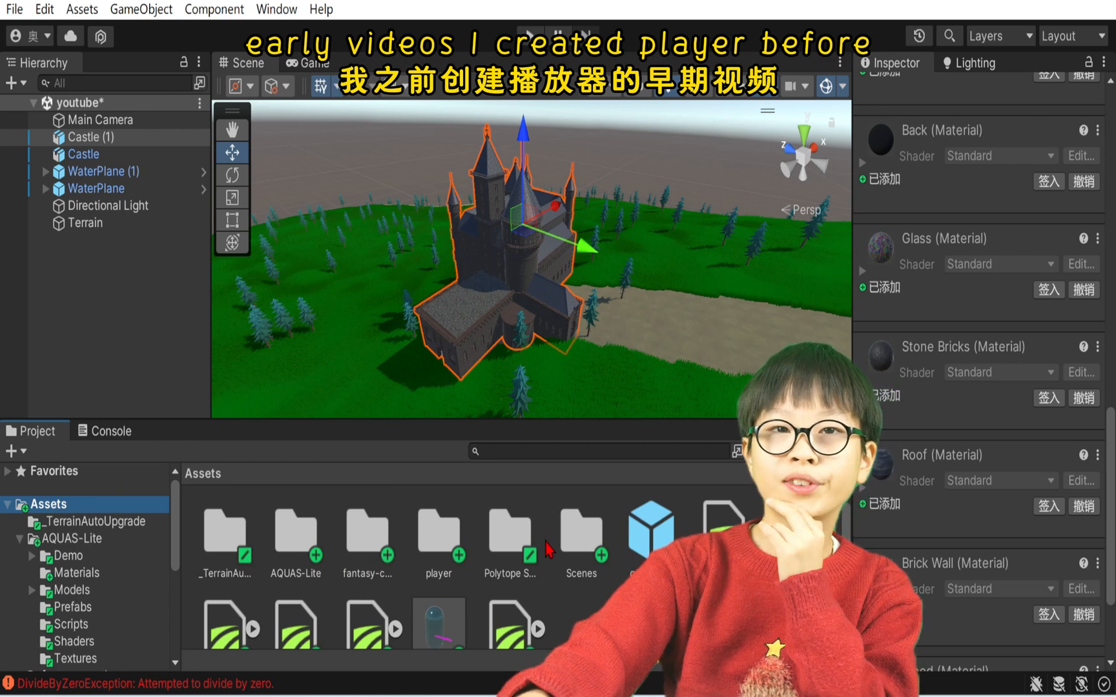
click(585, 549)
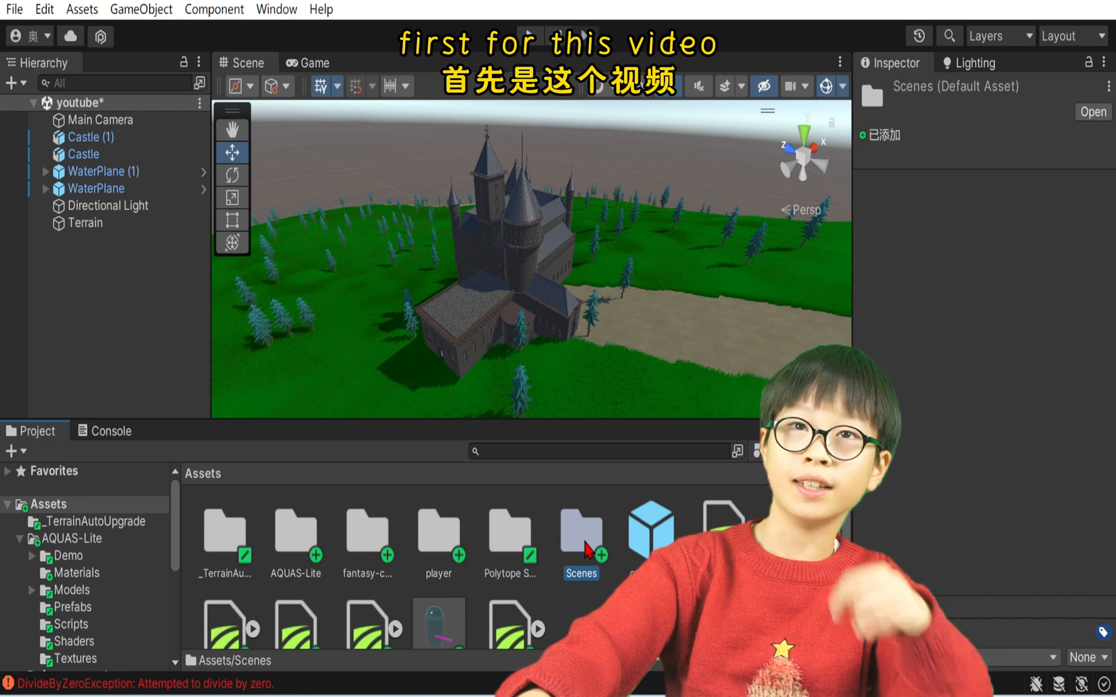
double_click(582, 549)
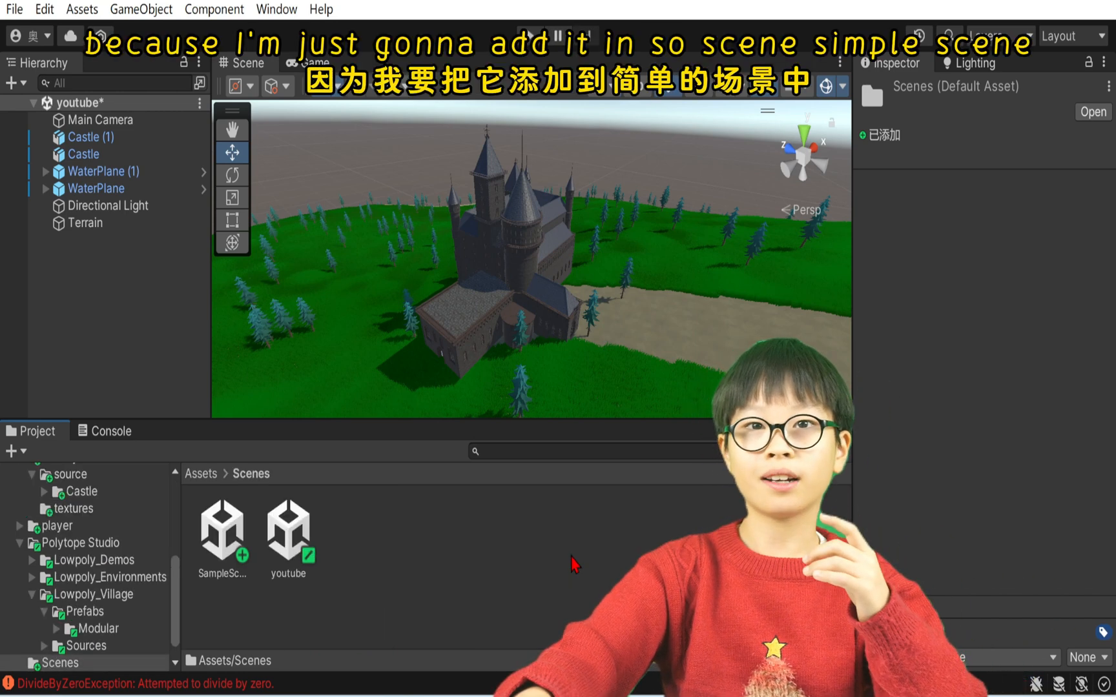
double_click(207, 541)
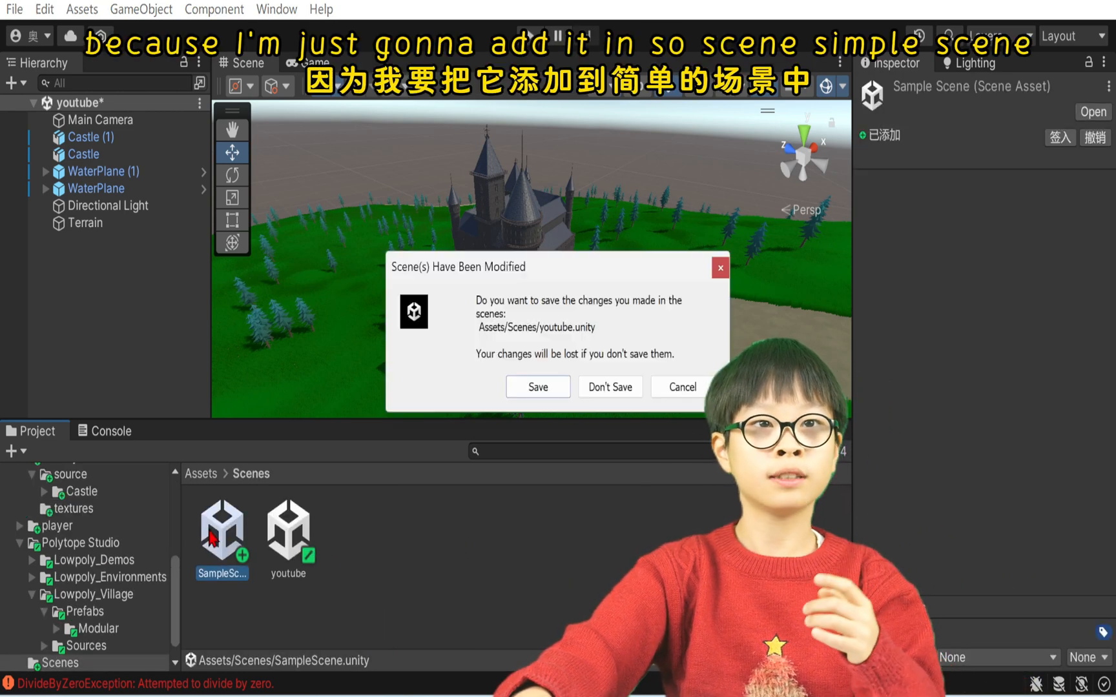
click(544, 391)
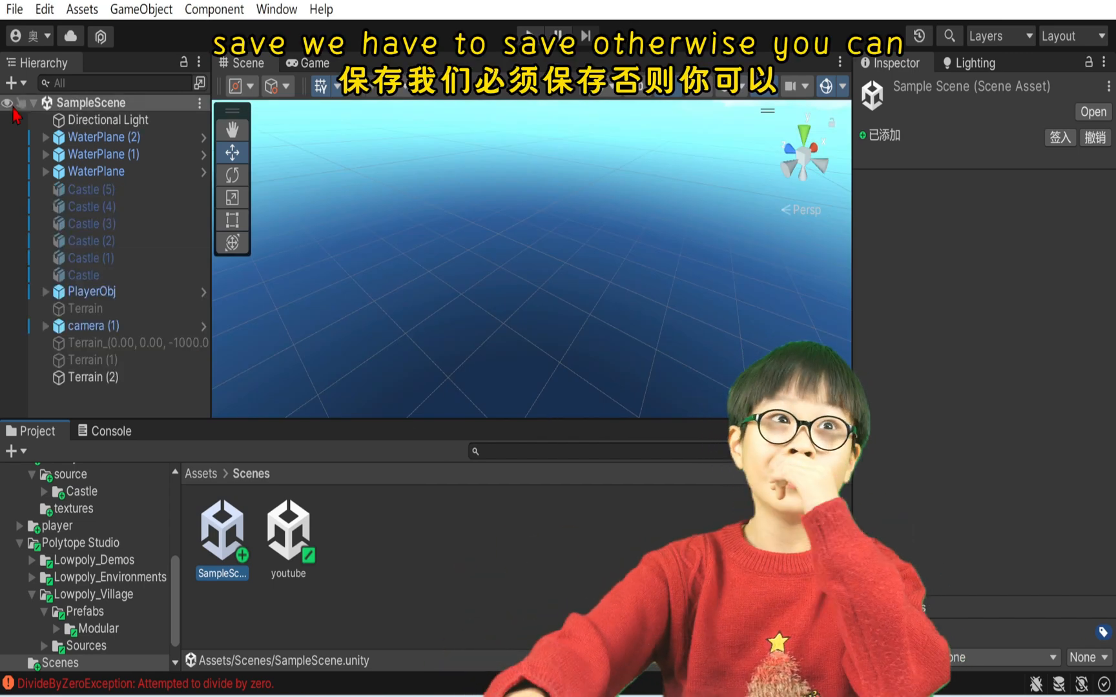
- Copy the objects from PlayerObj through camera (1) in SampleScene, reopen the youtube scene and paste them there
click(142, 295)
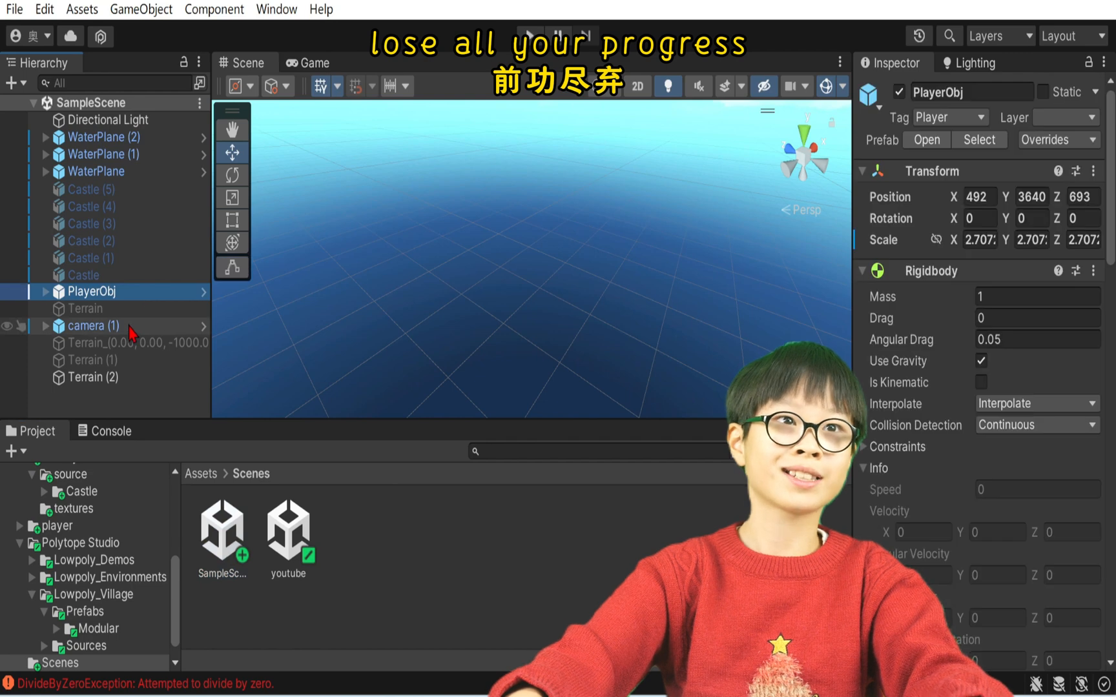
shift+click(128, 329)
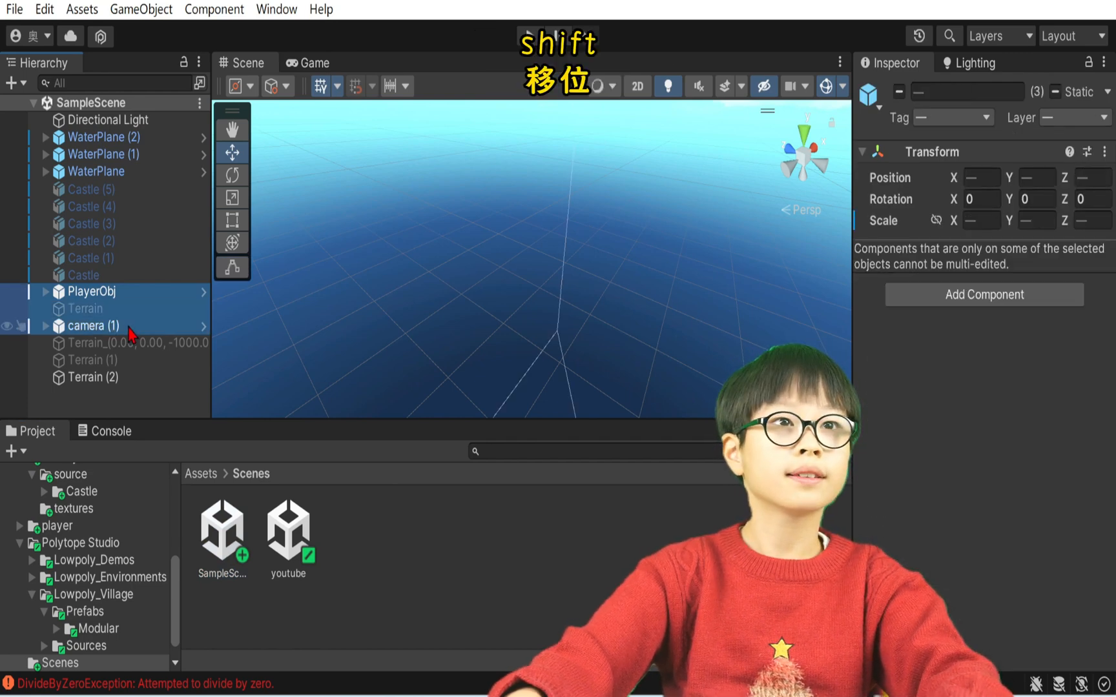
key(ctrl+c)
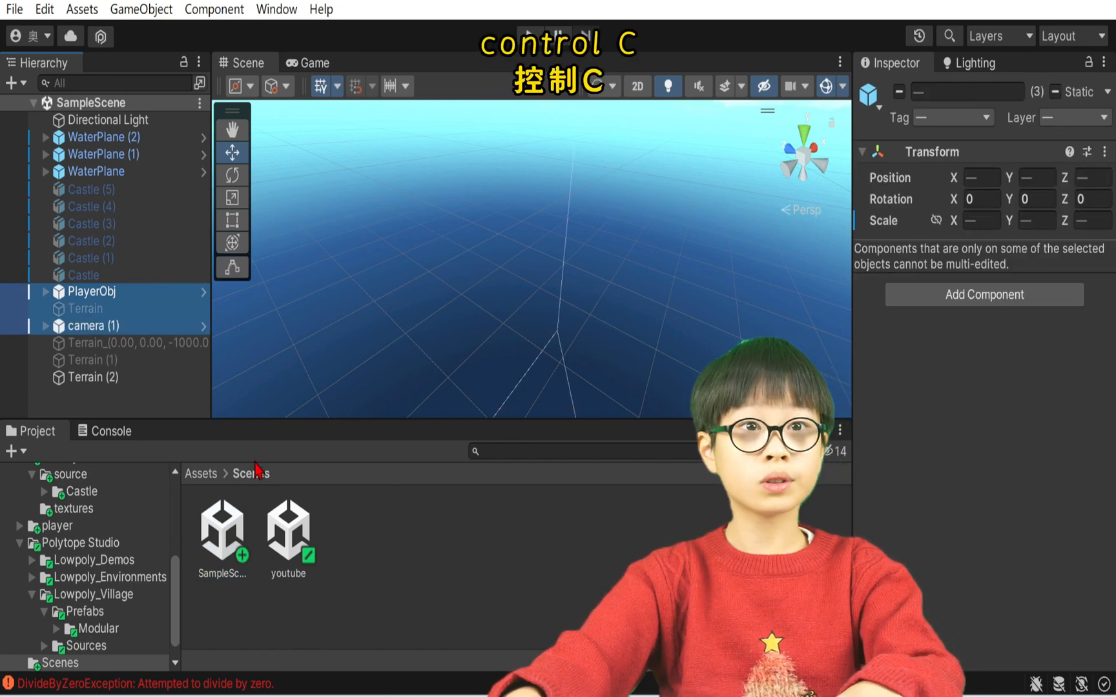
double_click(289, 540)
click(691, 241)
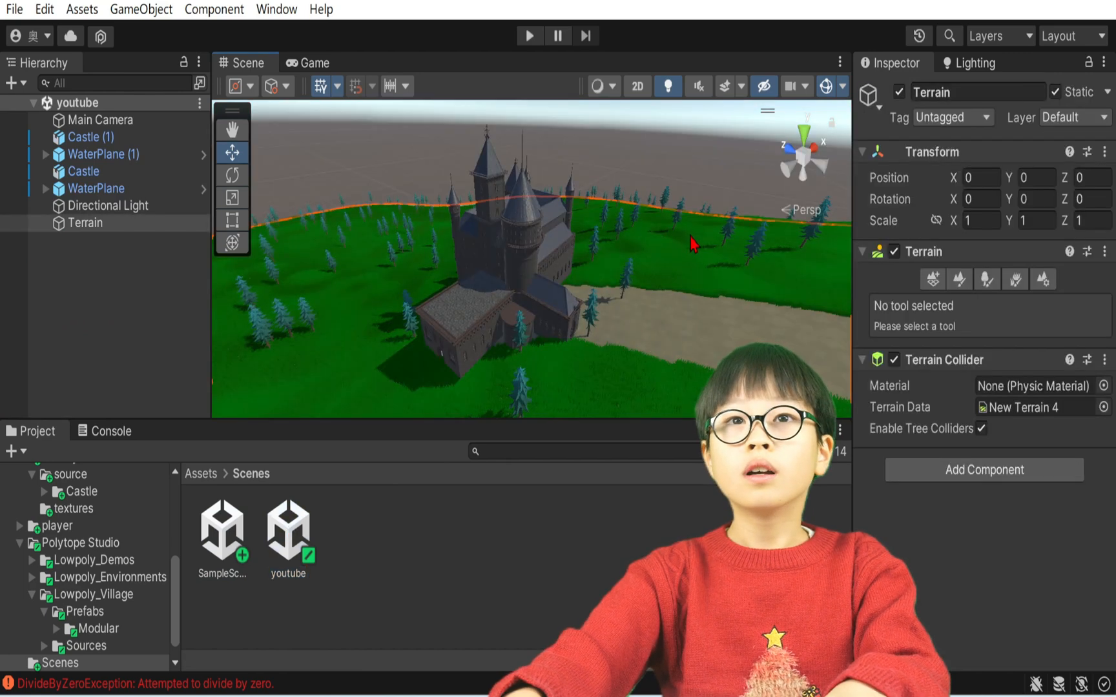
key(ctrl+v)
right_drag(434, 239, 1060, 278)
key(f)
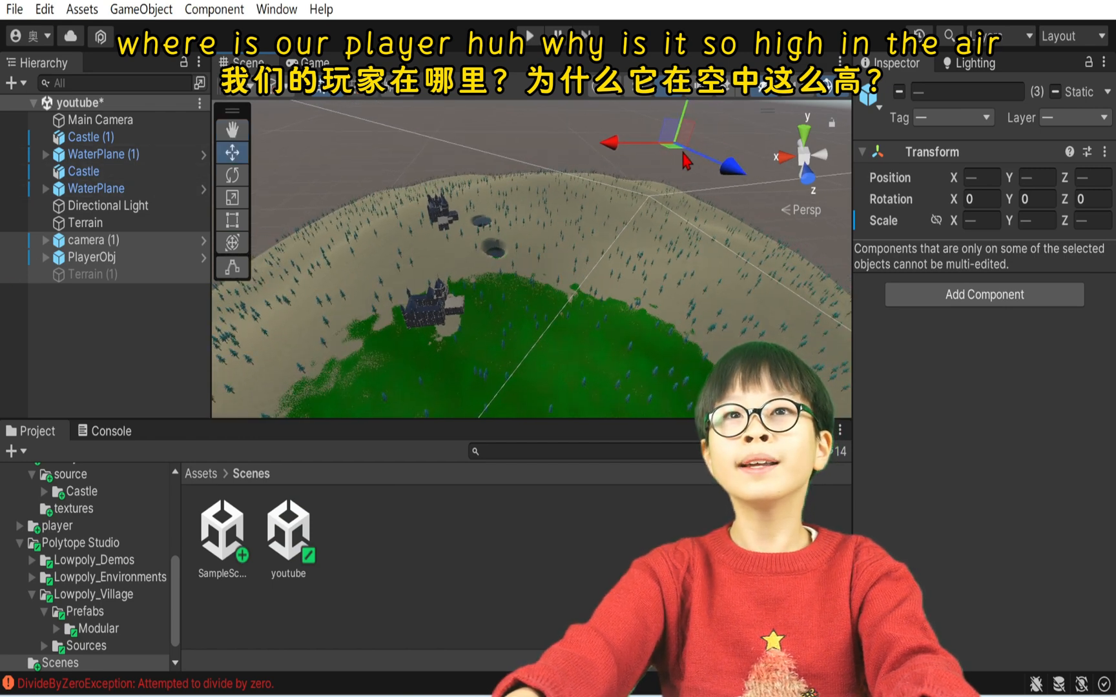
- Try to move PlayerObj's Capsule to Y -1107 on its own, and undo the move
drag(672, 156, 453, 347)
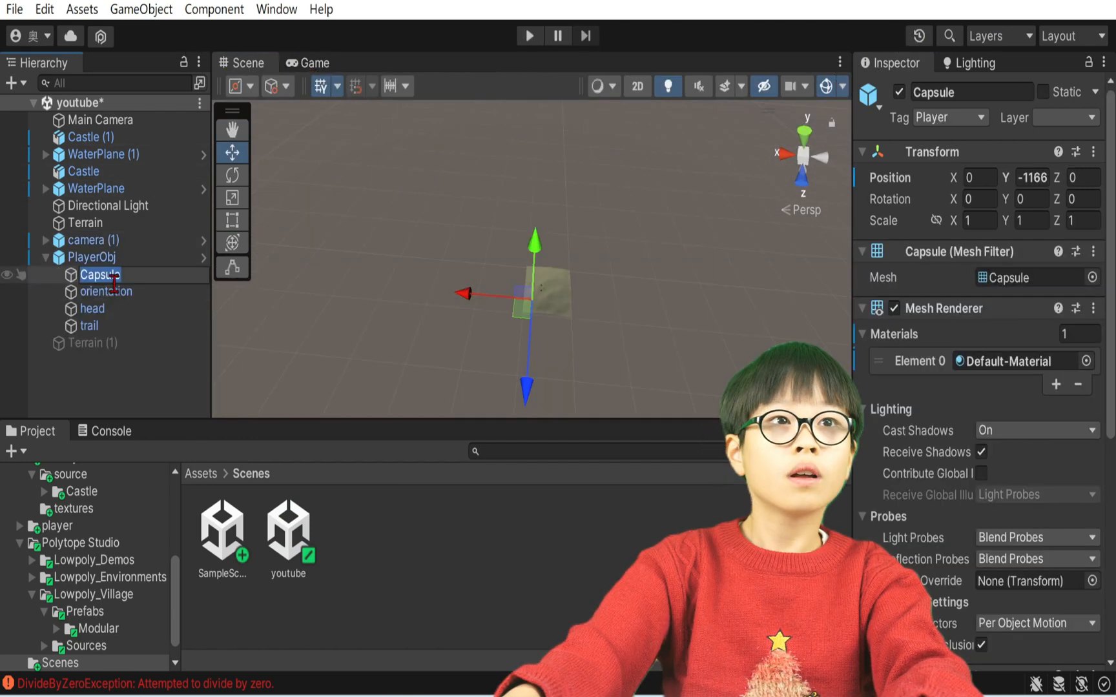
right_drag(420, 217, 466, 291)
key(w)
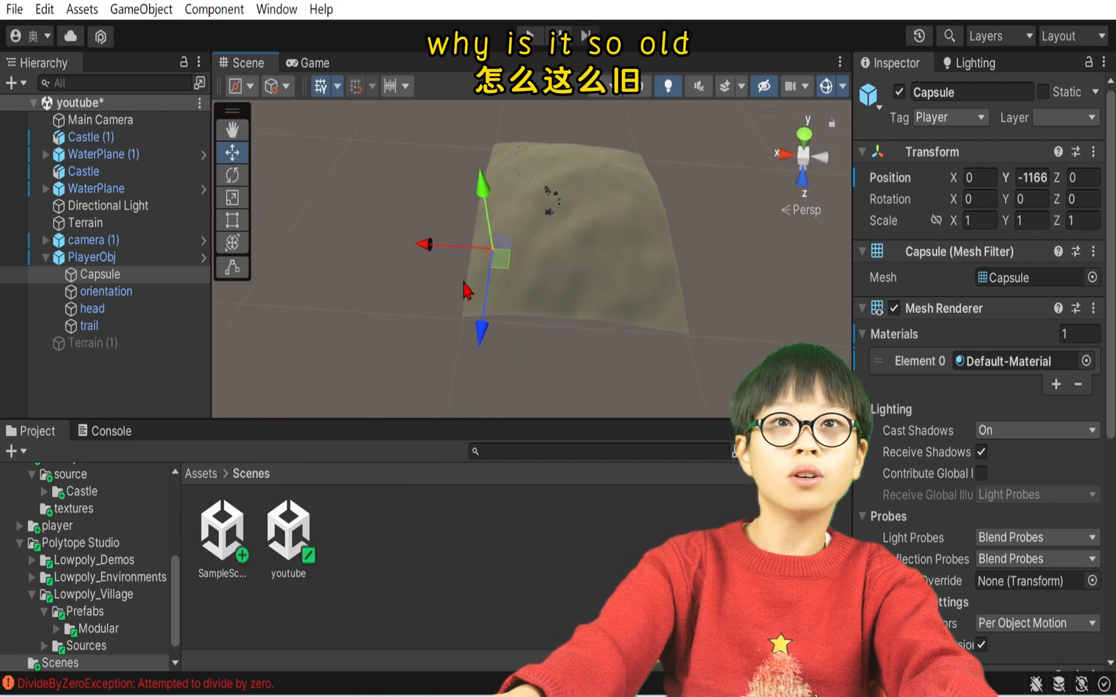
drag(496, 214, 487, 196)
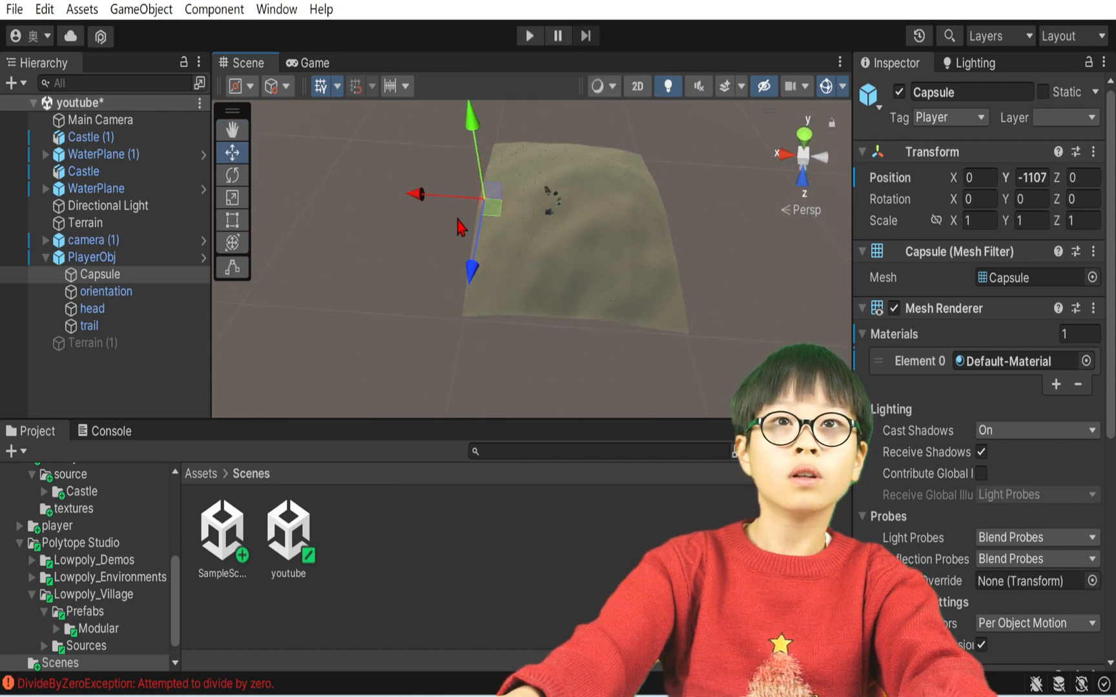
key(ctrl+z)
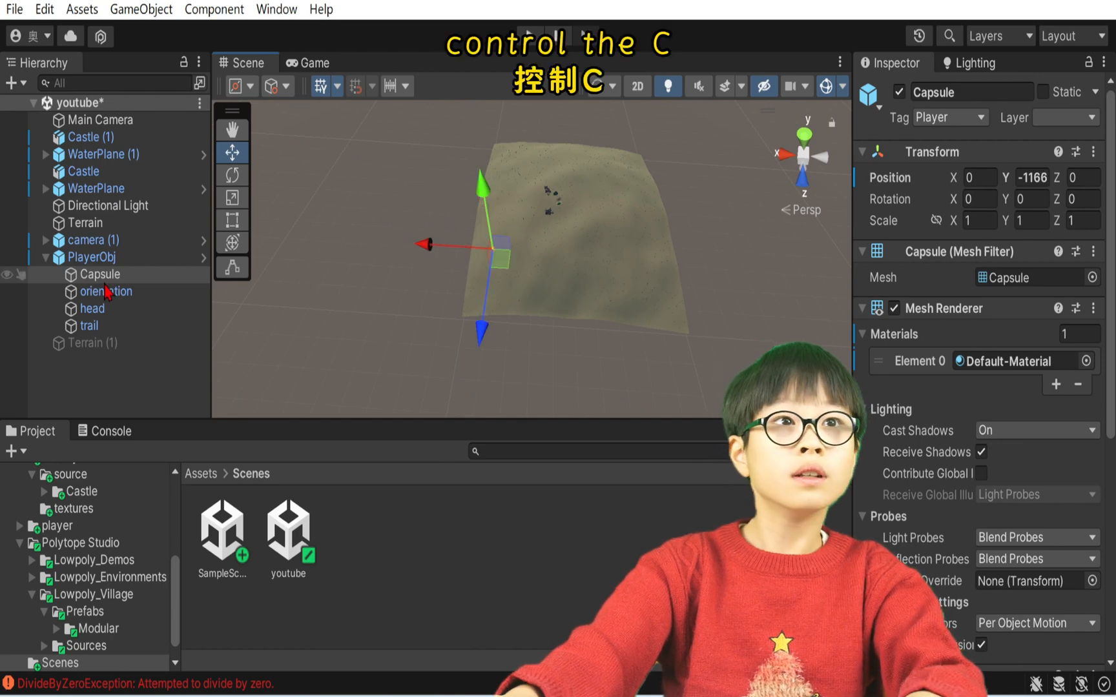
- Select PlayerObj's Capsule, orientation, head and trail and move them together to about X -104, Z -69
shift+click(91, 326)
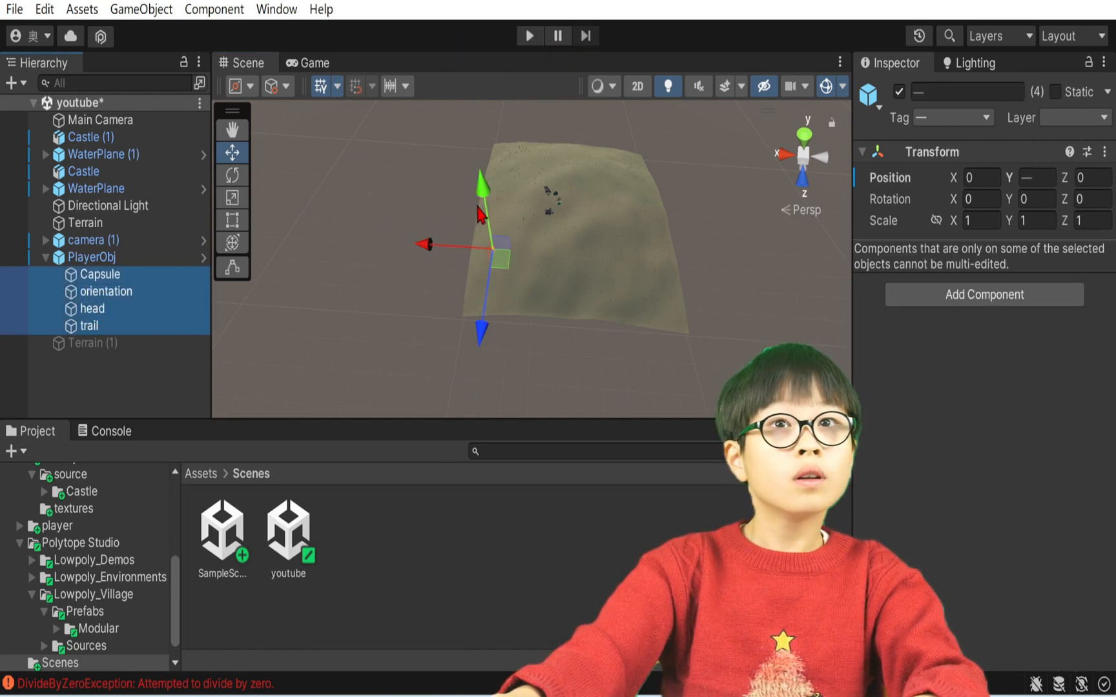
drag(482, 215, 501, 194)
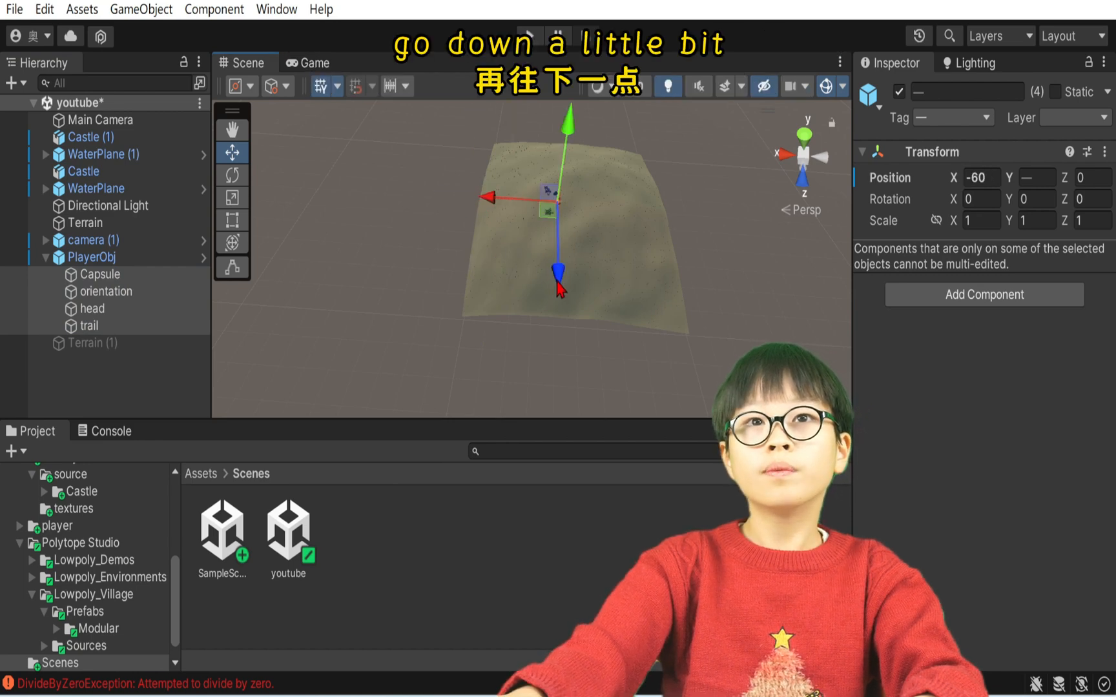
alt+drag(520, 255, 423, 162)
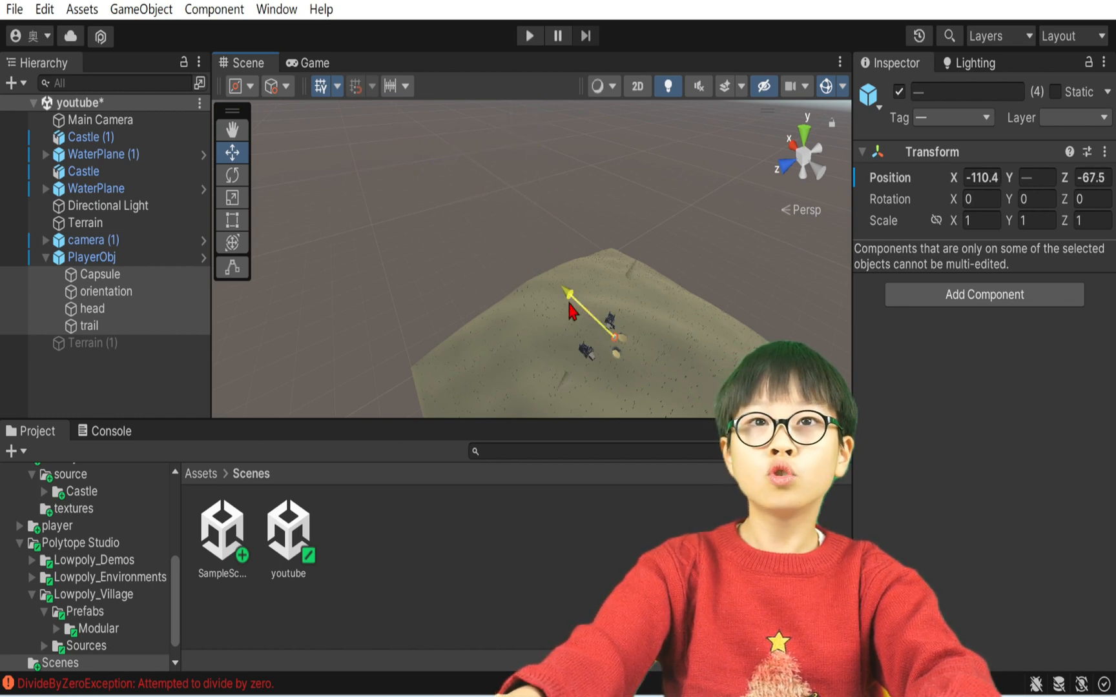
alt+drag(560, 297, 613, 390)
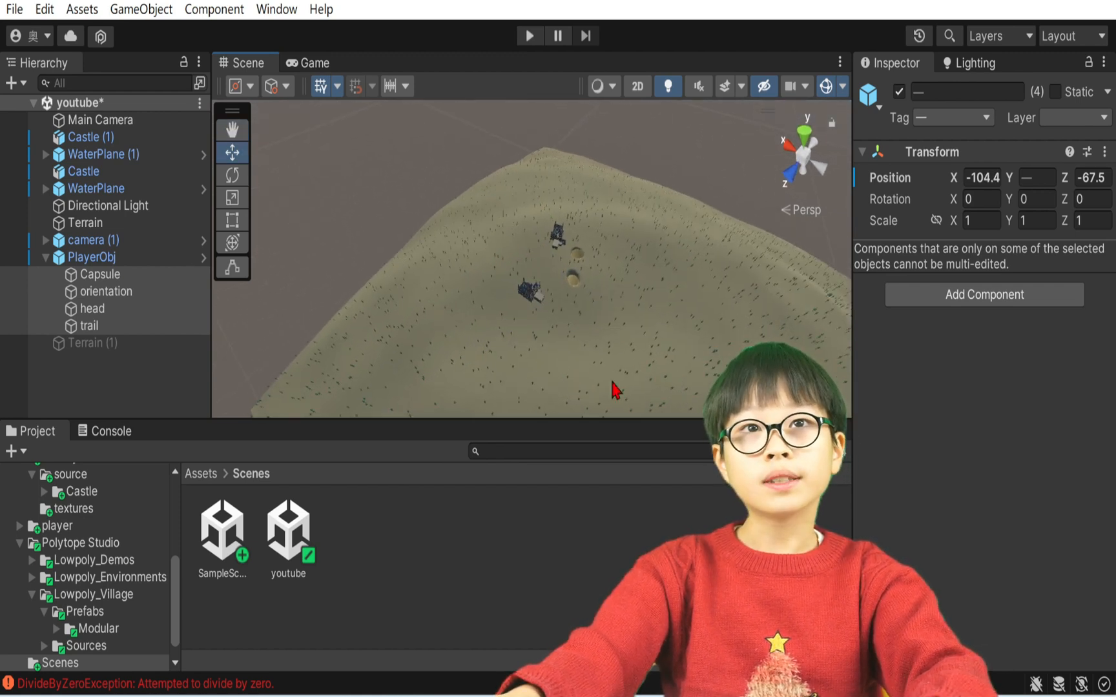
alt+drag(561, 335, 604, 349)
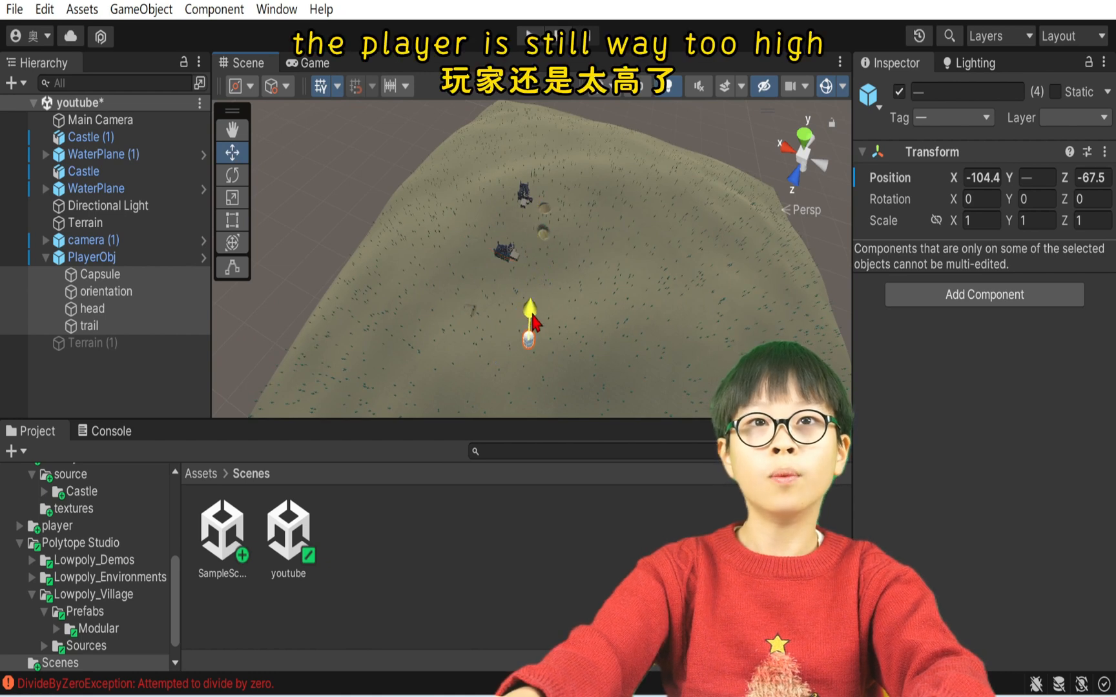
alt+drag(546, 308, 538, 369)
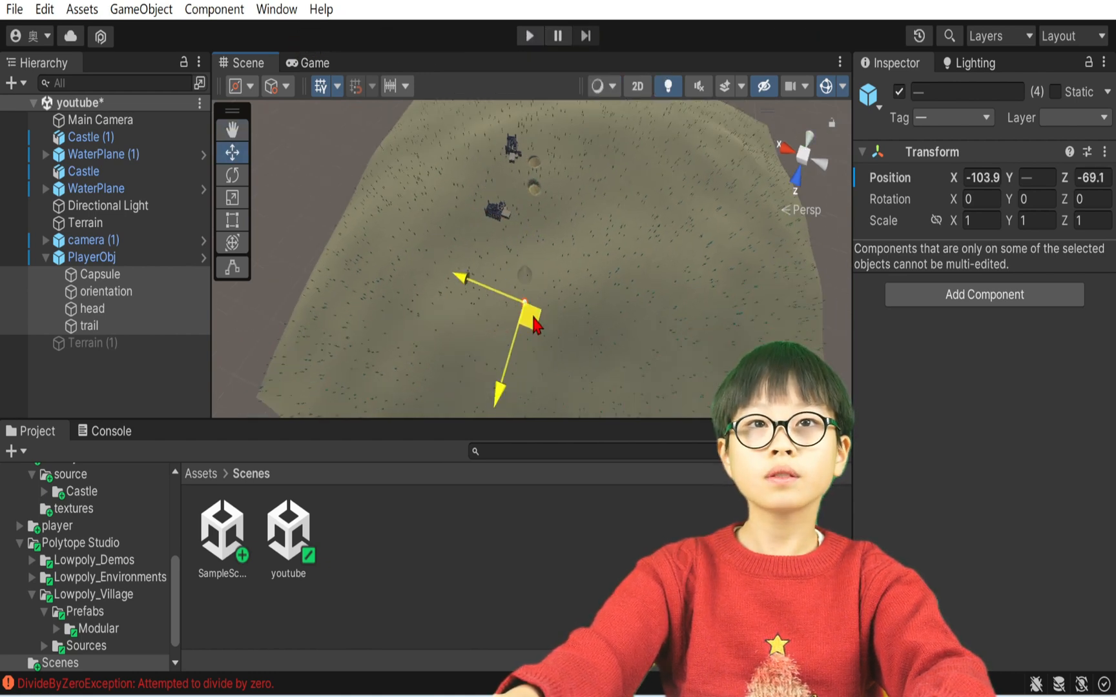
- Move the selected player parts down onto the terrain near the castles and ponds, at about X -81, Z -156
drag(534, 317, 520, 233)
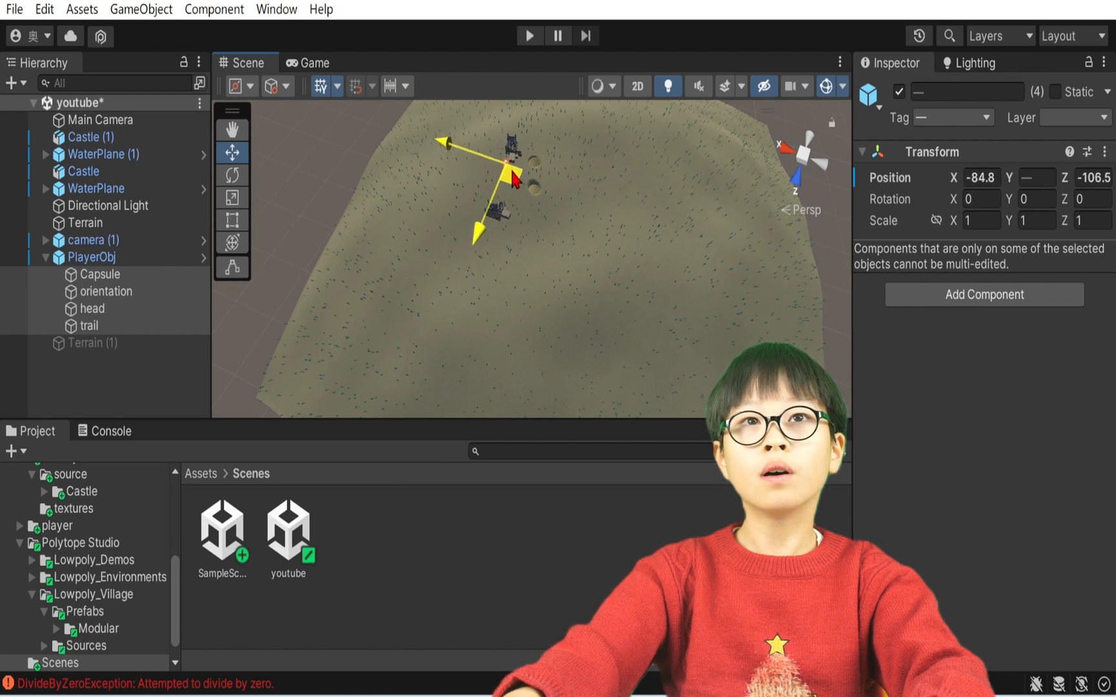
drag(512, 172, 509, 153)
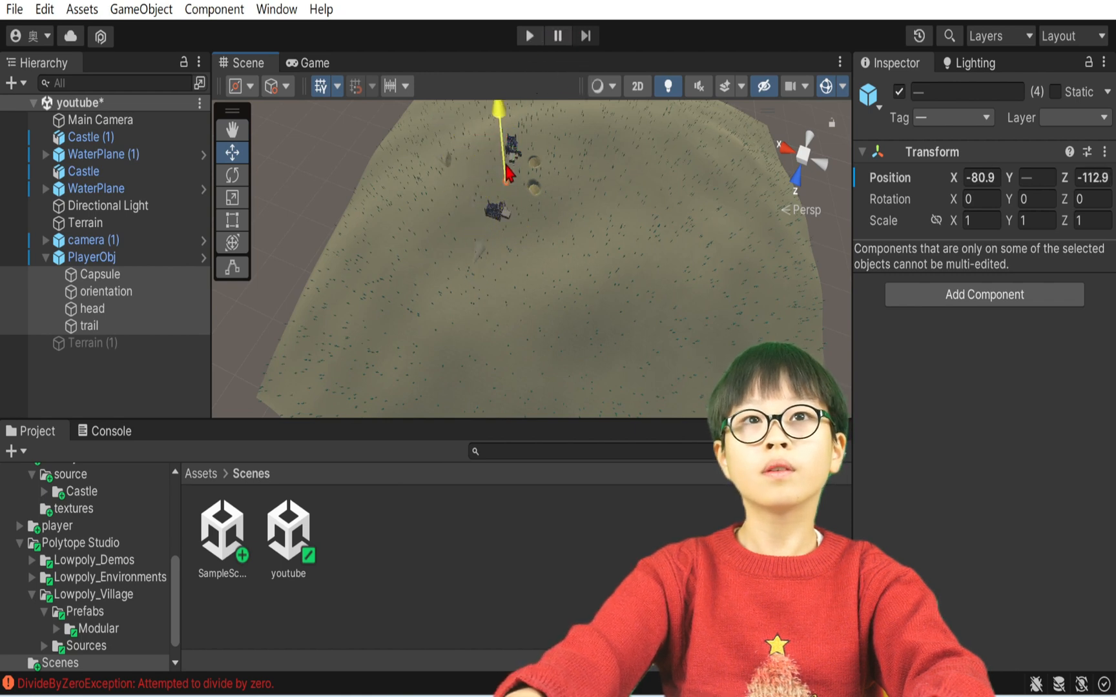
right_drag(509, 158, 324, 52)
key(w)
key(d)
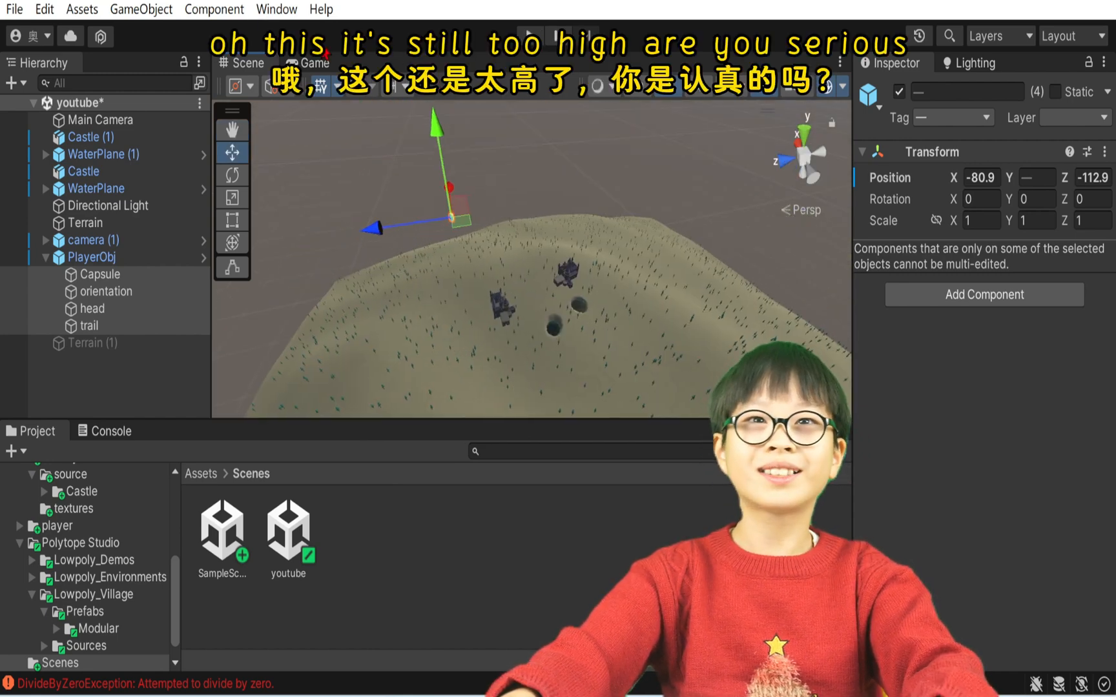
drag(442, 148, 446, 181)
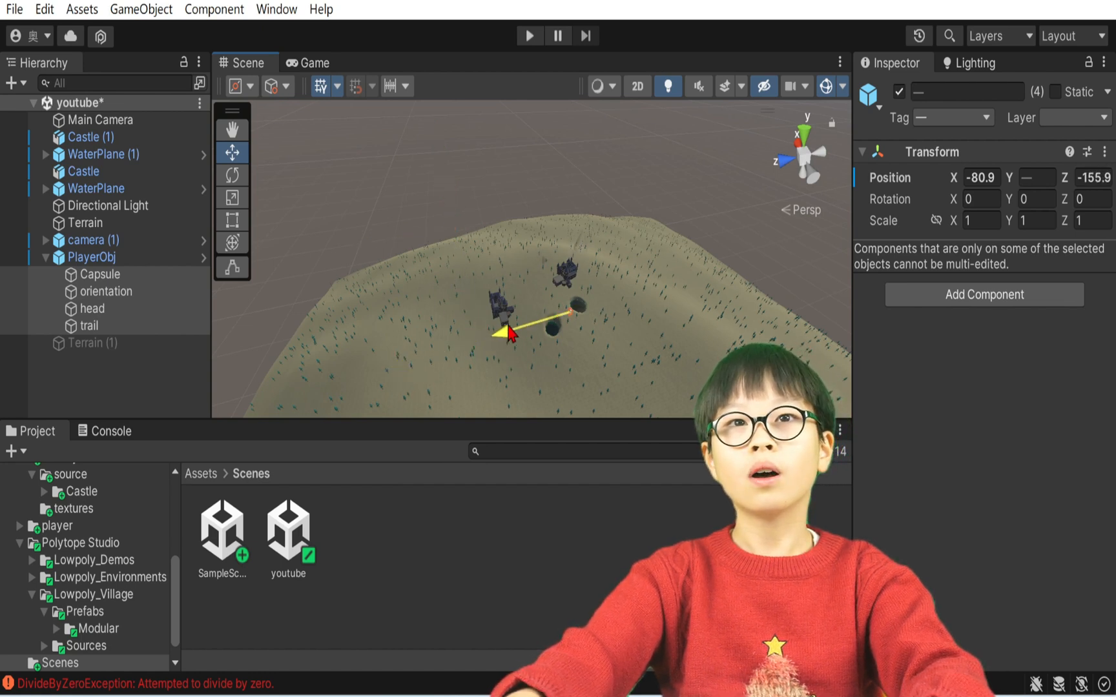
right_drag(508, 335, 419, 255)
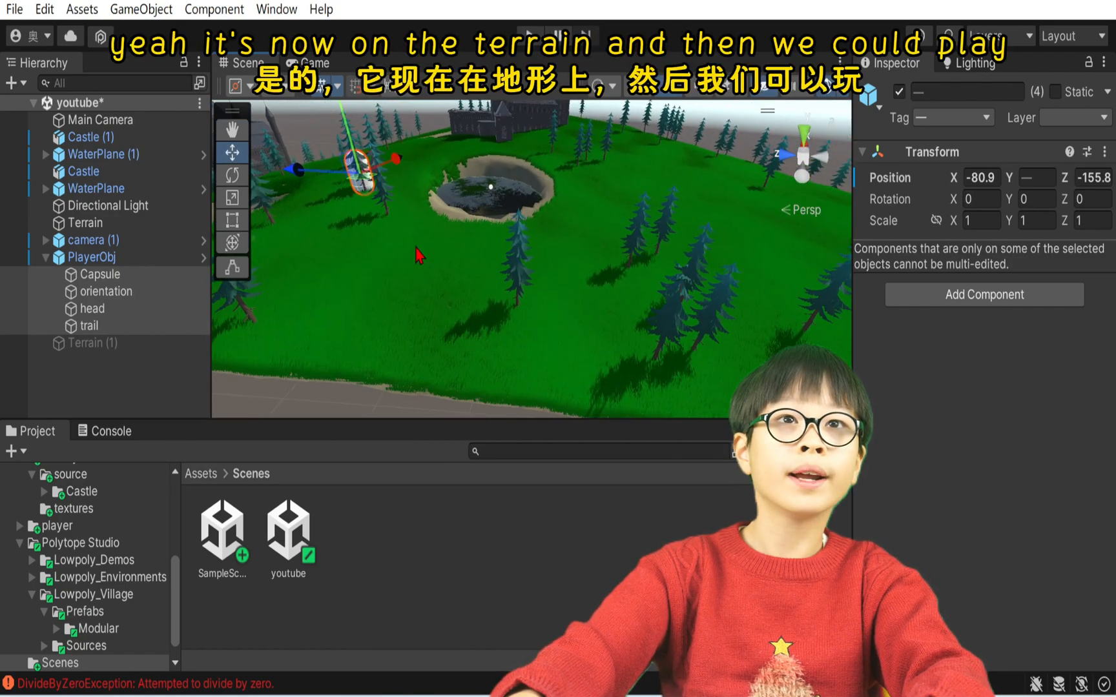
- Run the scene briefly to test the player and camera, and stop play mode
click(530, 37)
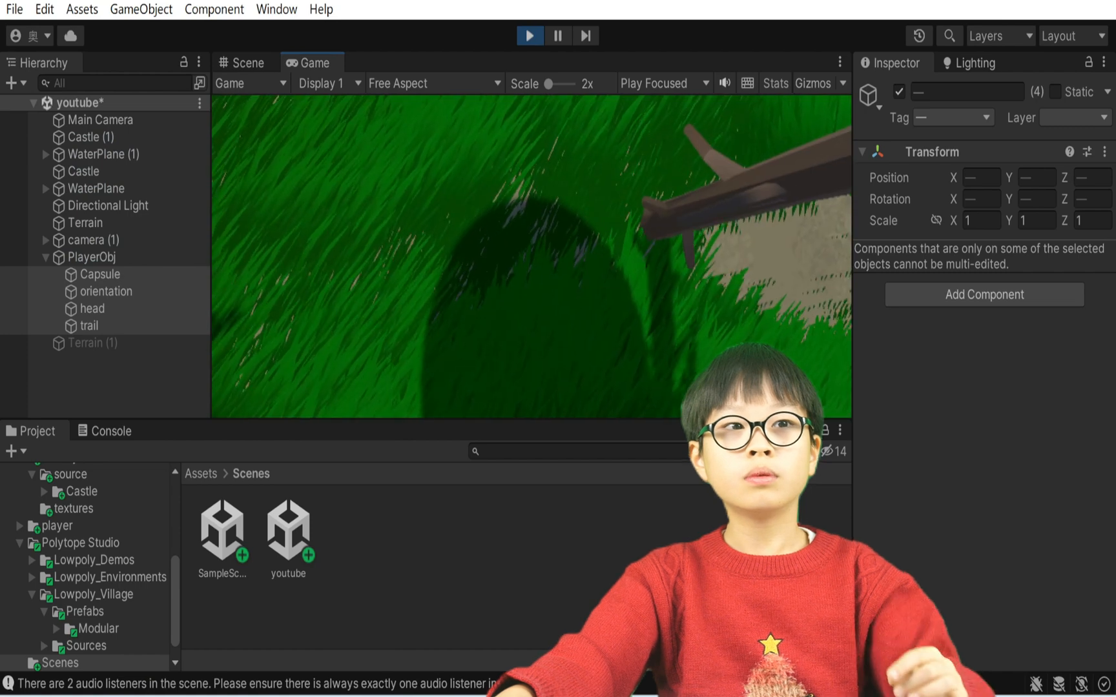
key(Escape)
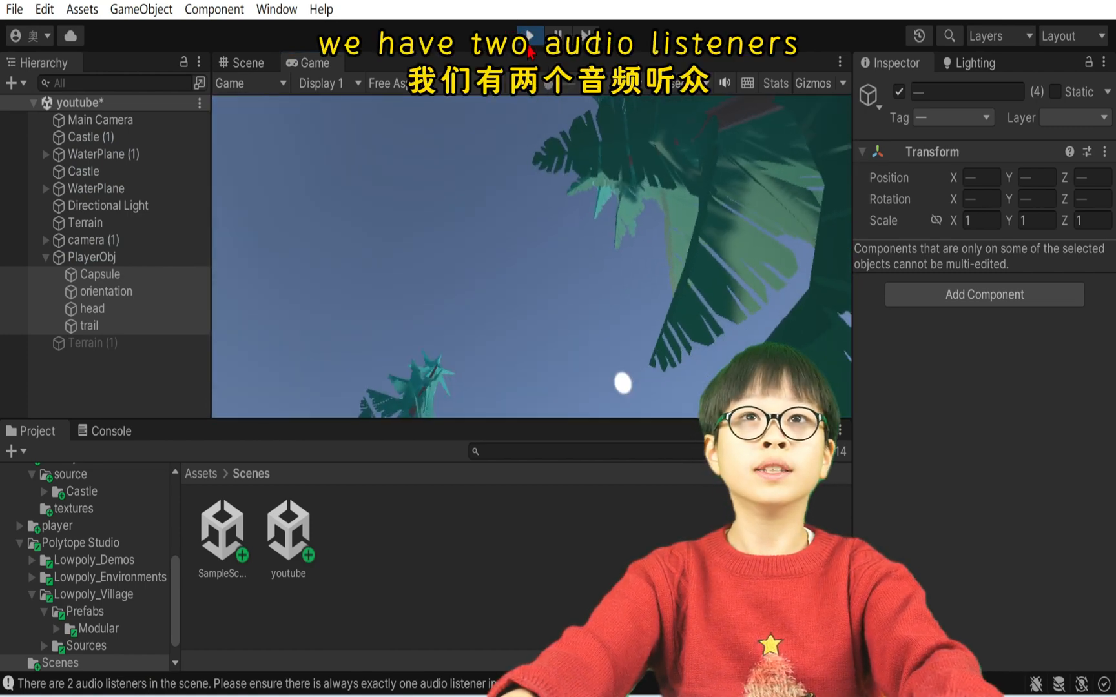
click(530, 36)
- Delete the Main Camera from the youtube scene
click(102, 121)
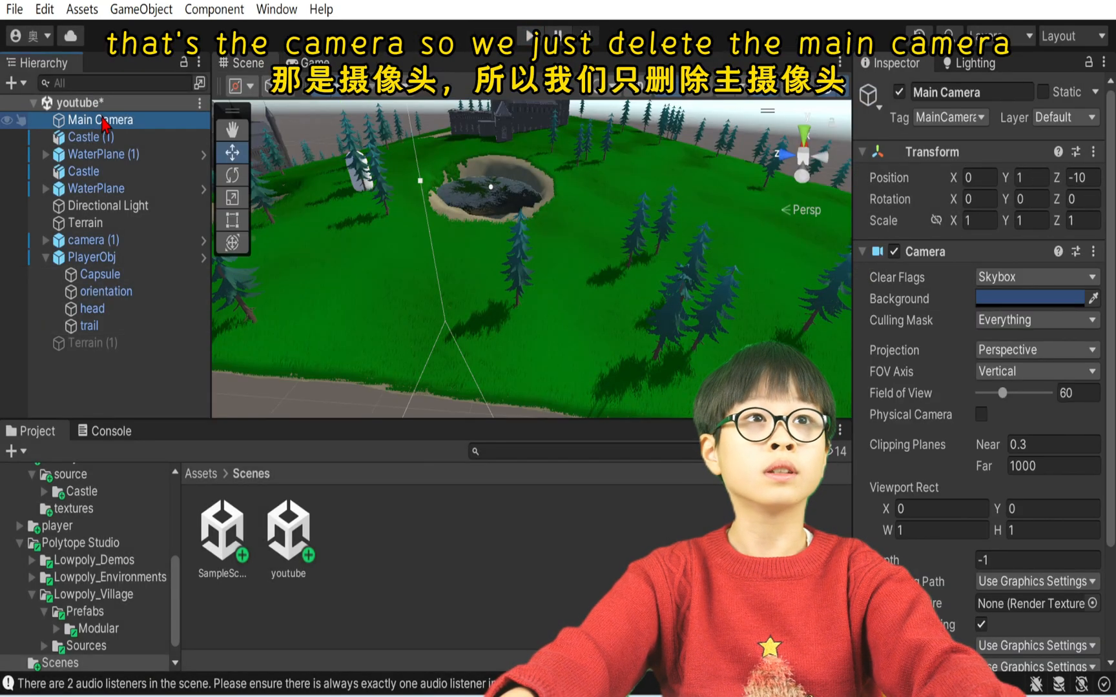
right_click(100, 120)
click(197, 231)
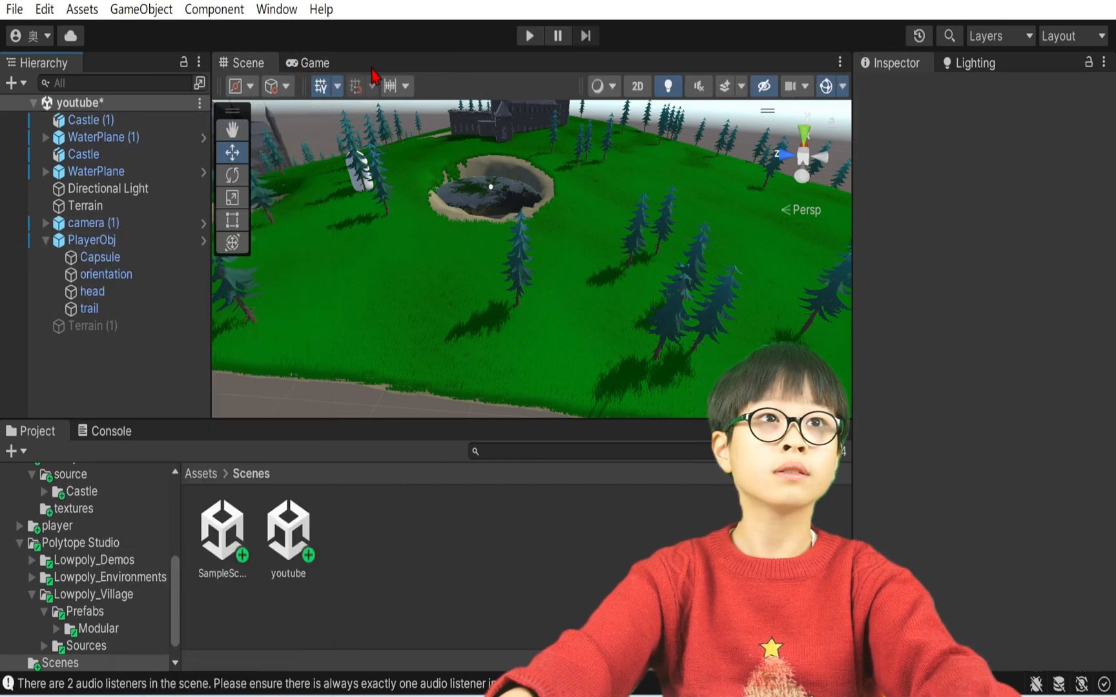
- Play the scene and walk the player across the terrain and down the road to the other castle
click(529, 36)
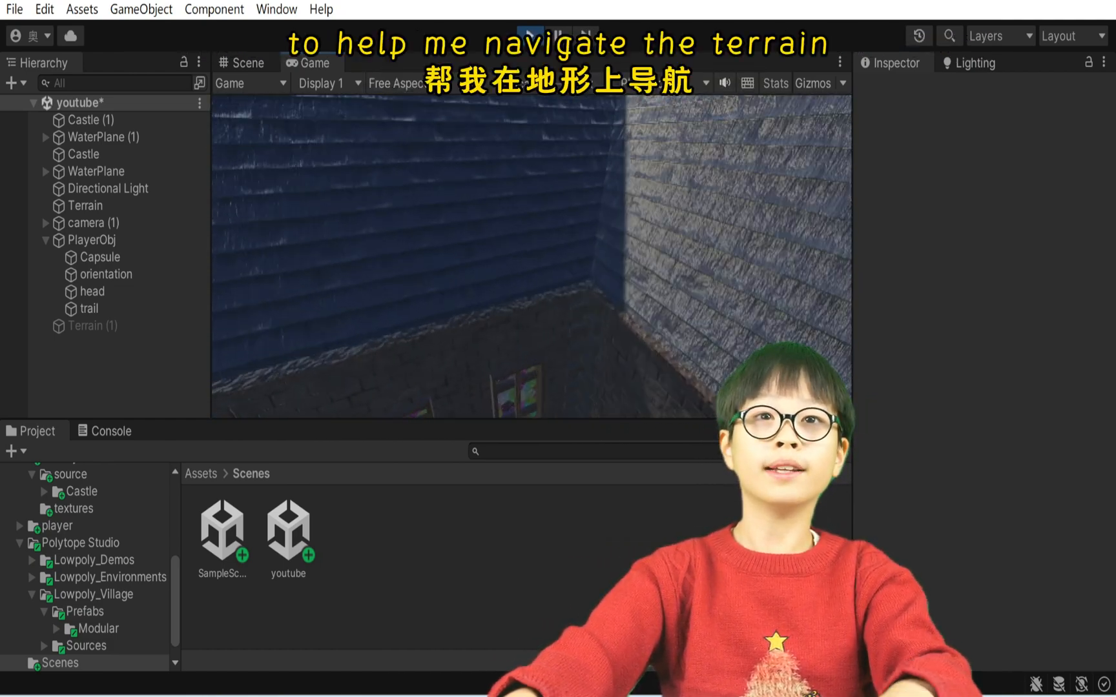
key(w)
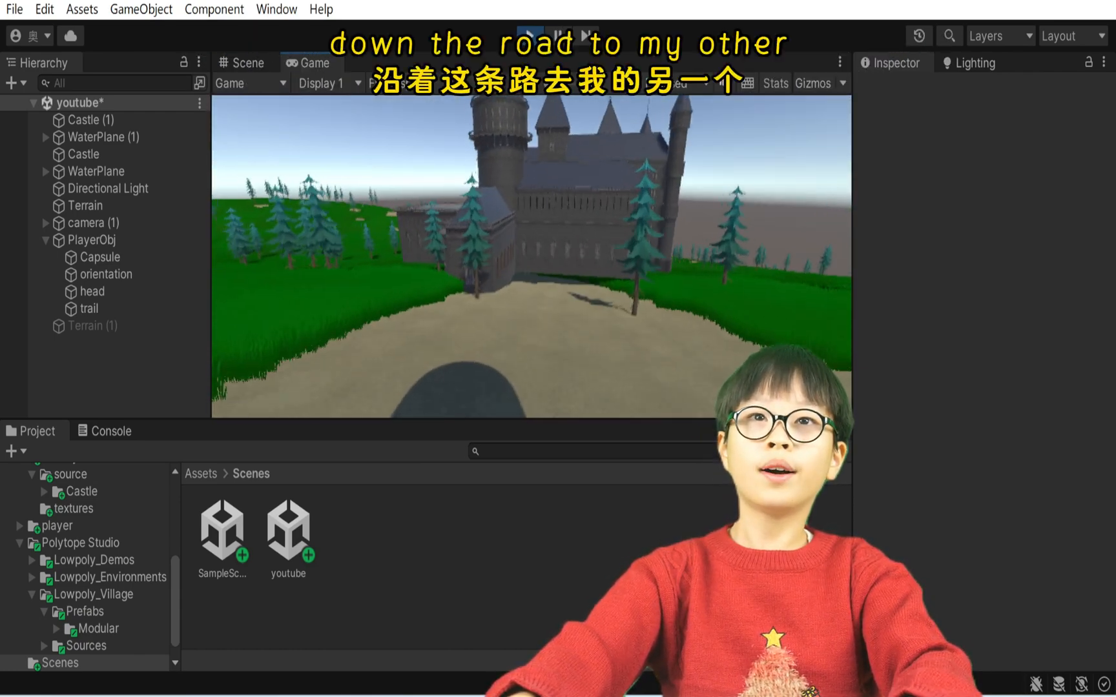
key(w)
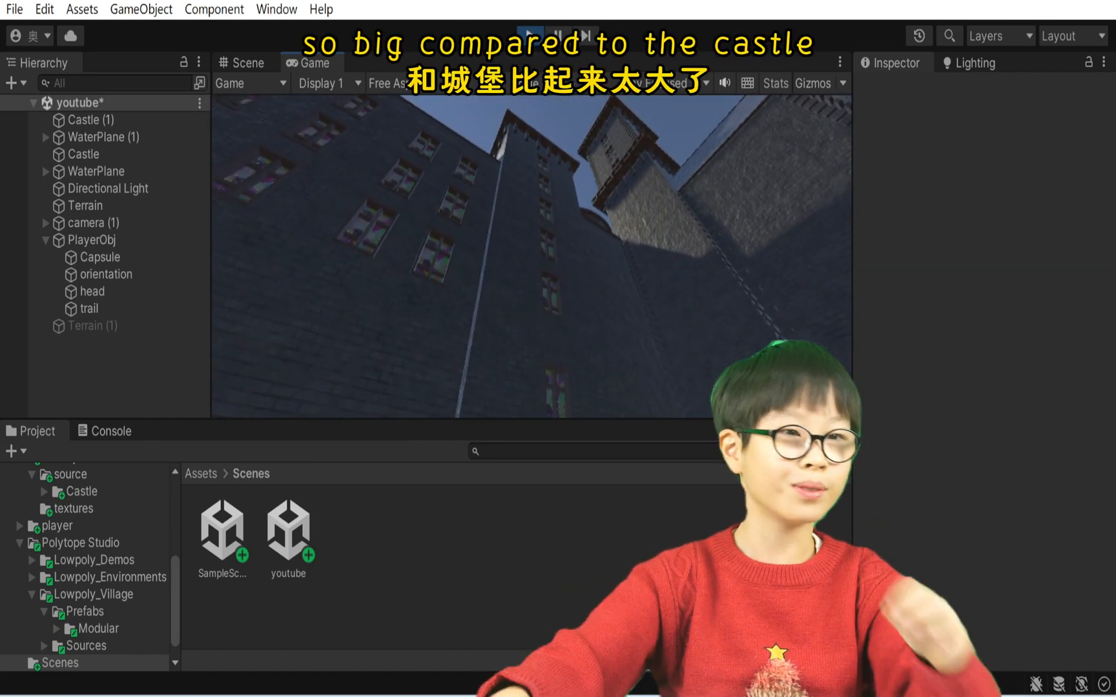
- Maximize the Game view, move and jump around the castle to judge the player's size against it, and stop play mode
click(840, 62)
click(899, 138)
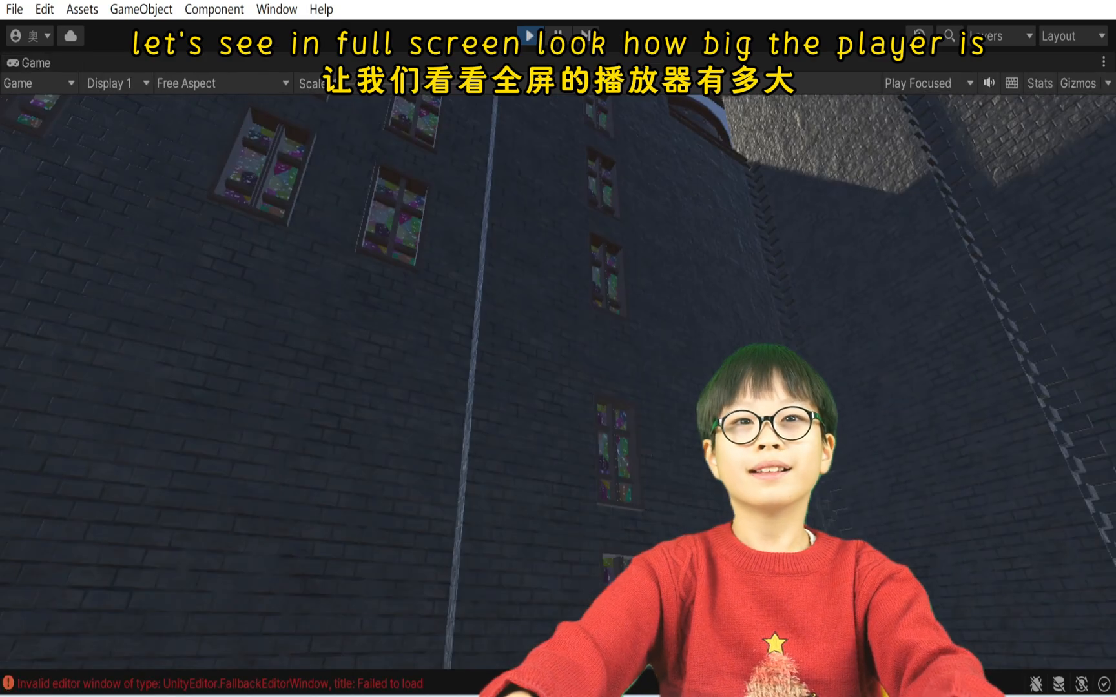
key(w)
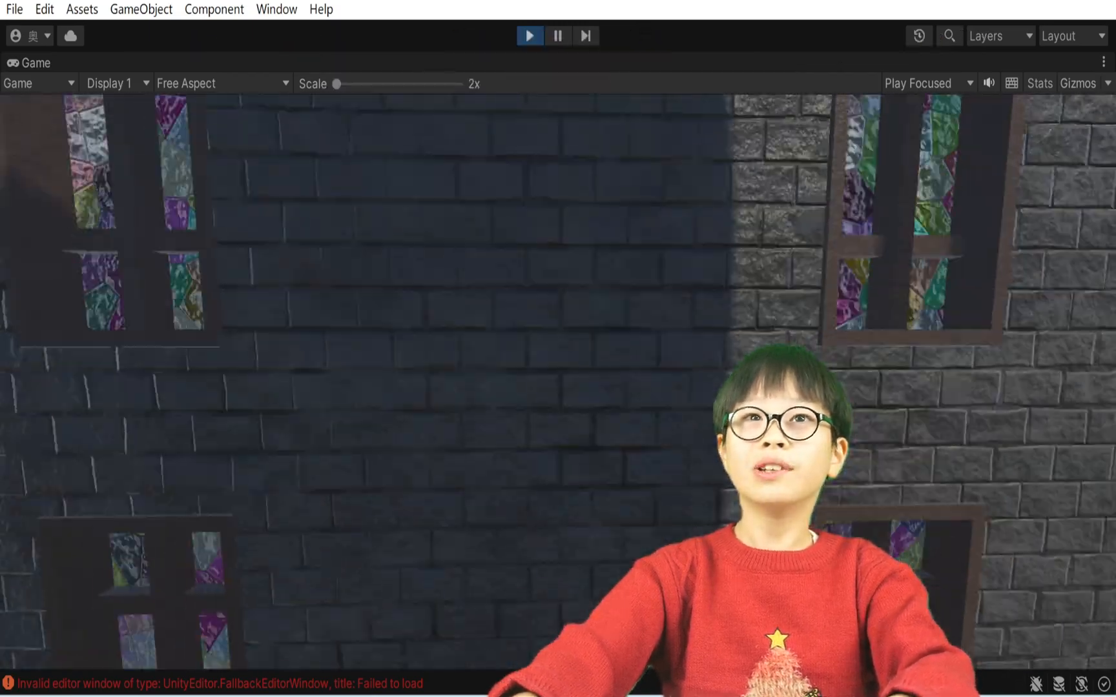
key(s)
key(w)
key(s)
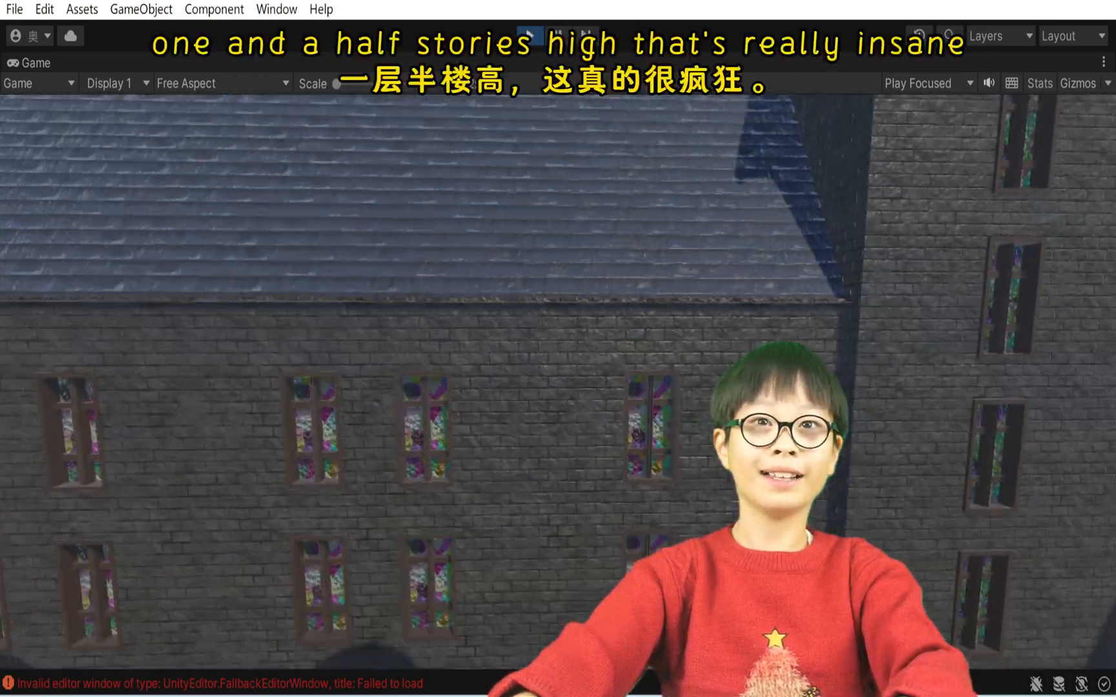
key(space)
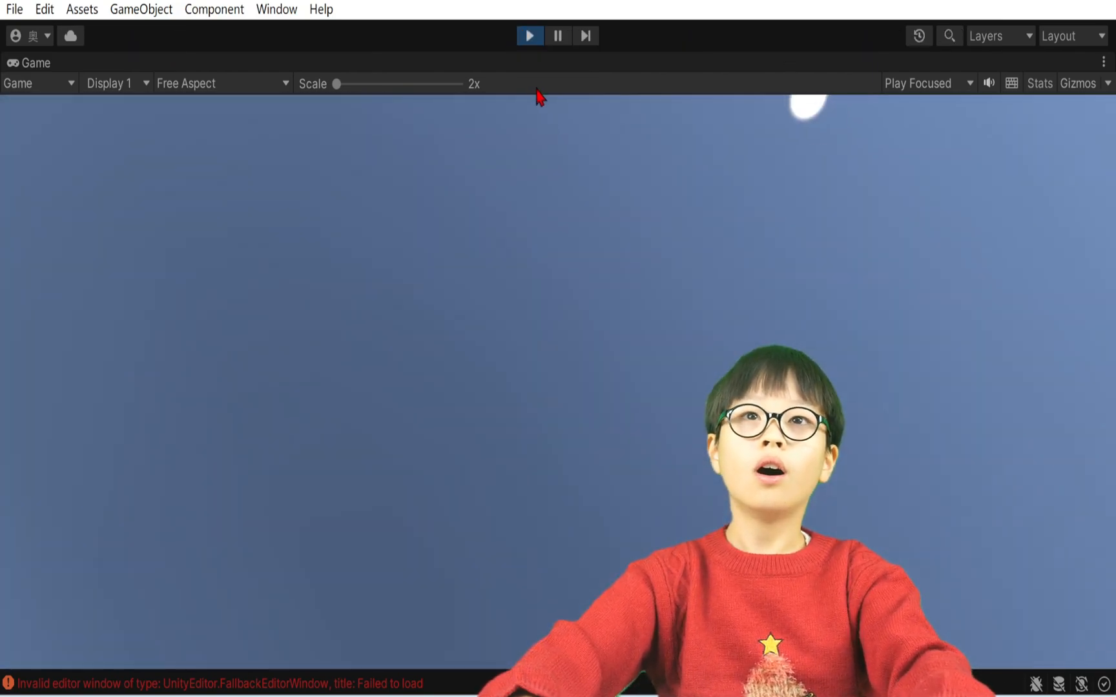
click(527, 39)
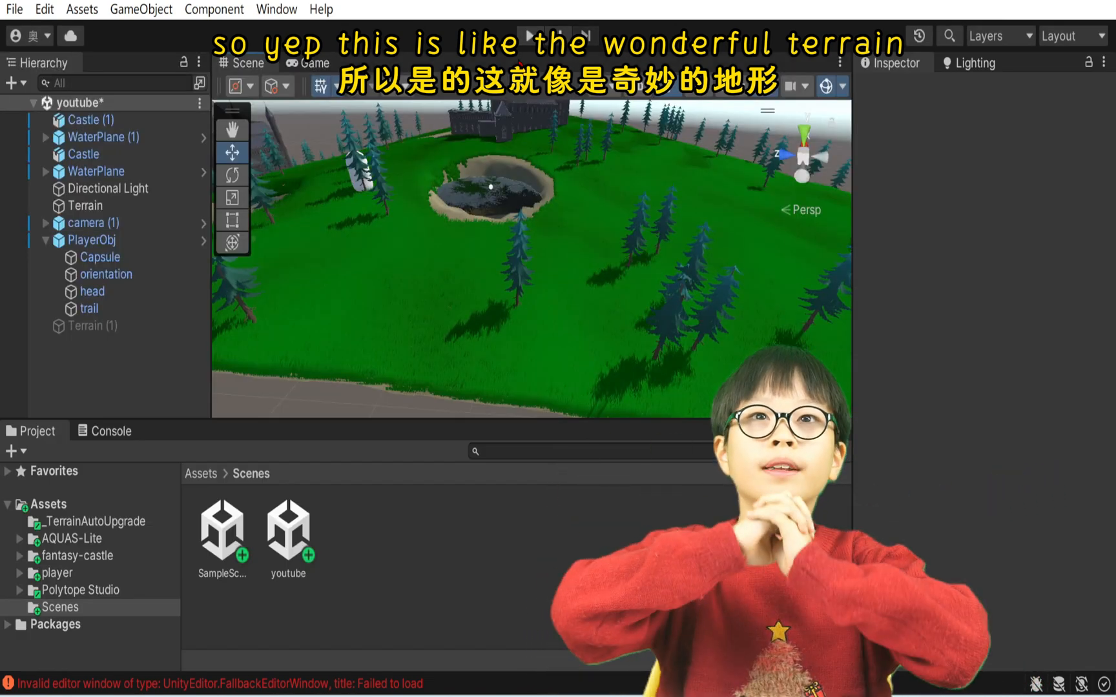
alt+drag(475, 215, 486, 256)
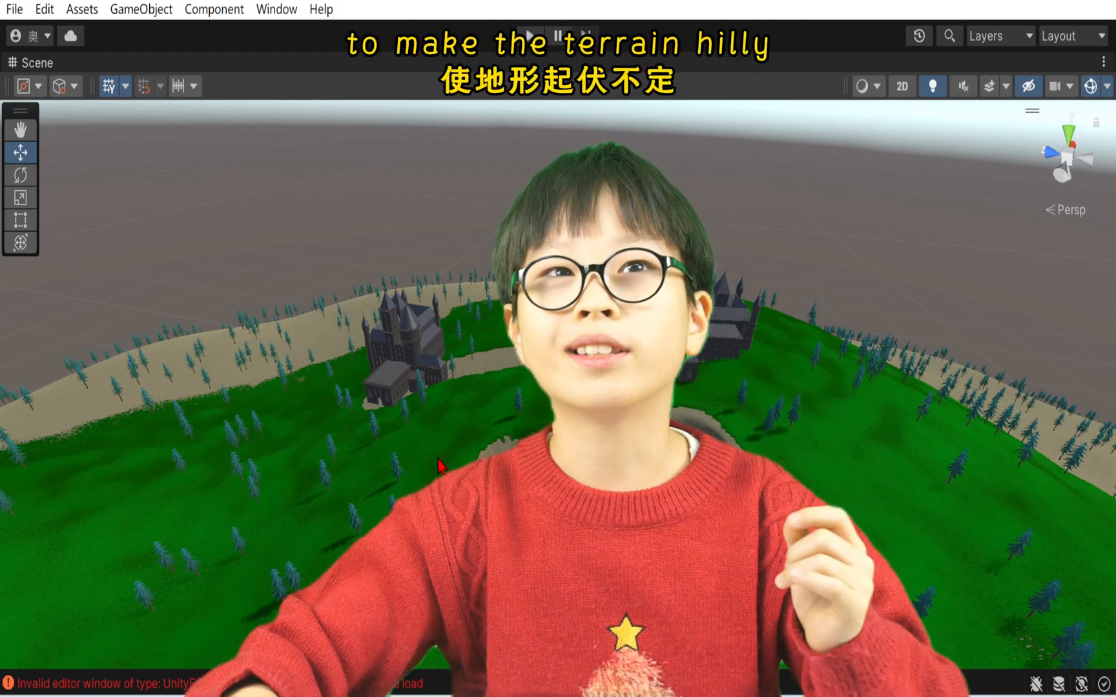
alt+drag(239, 475, 383, 449)
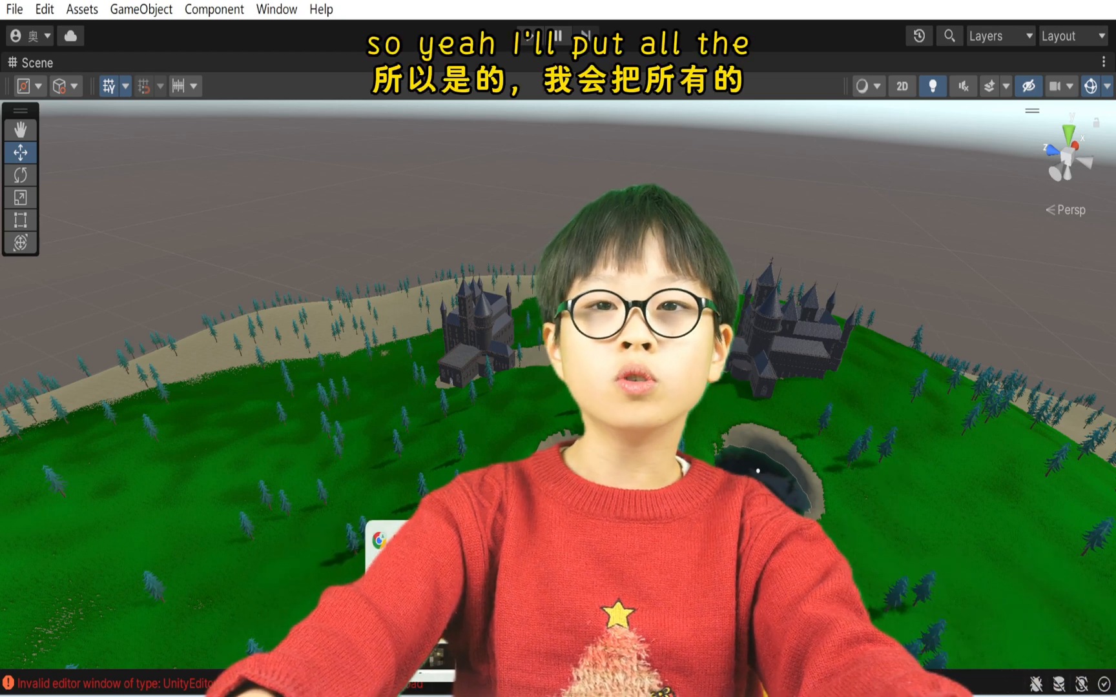
click(765, 471)
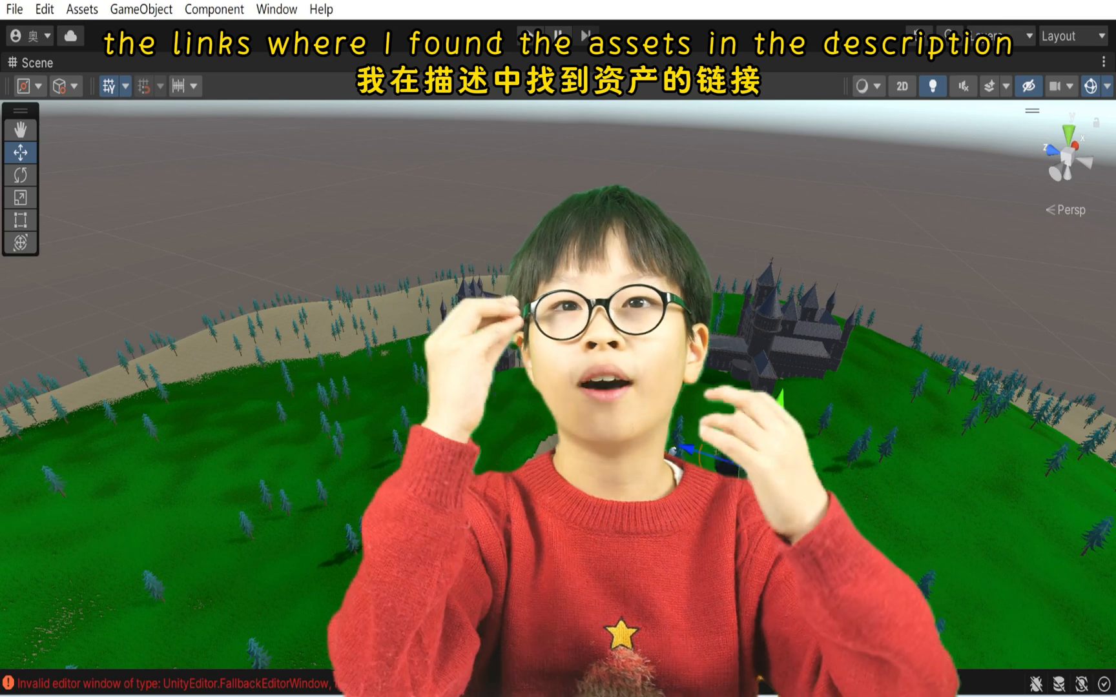